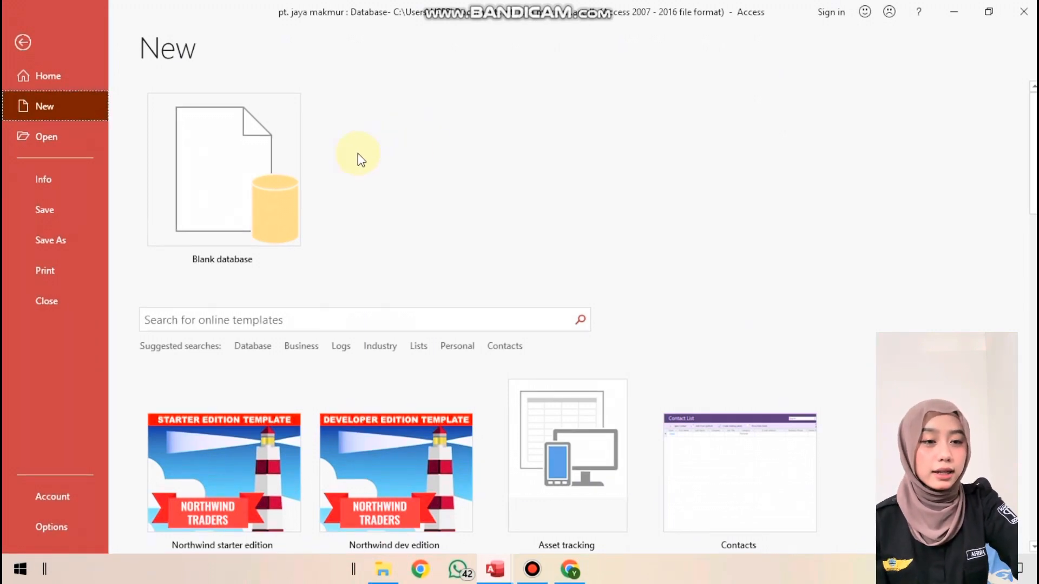
Create a new blank database with the file name RUMAH SAKIT DATABASE
{"action": "left_click", "coordinate": [265, 161]}
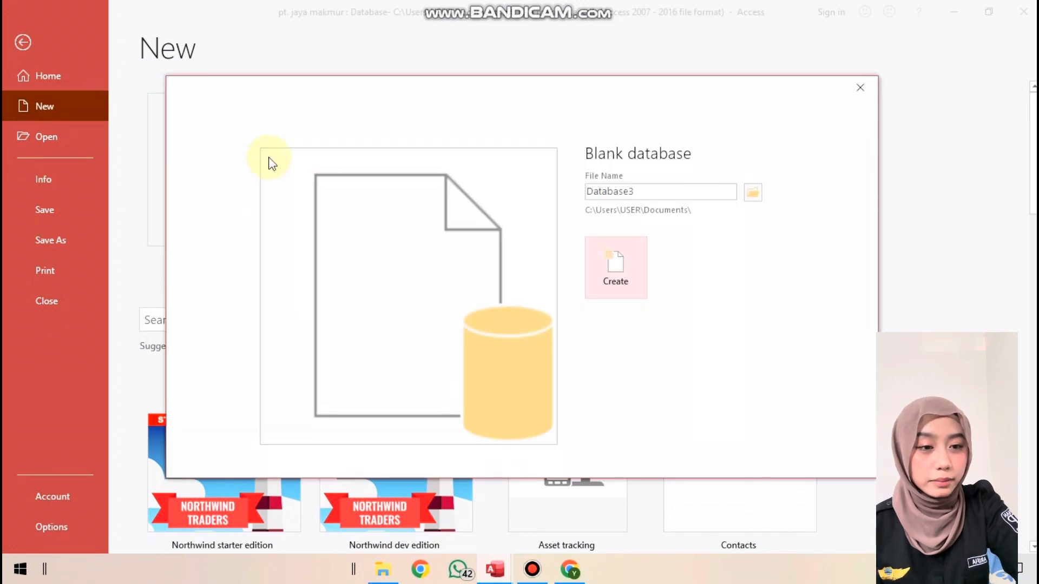
{"action": "double_click", "coordinate": [672, 187]}
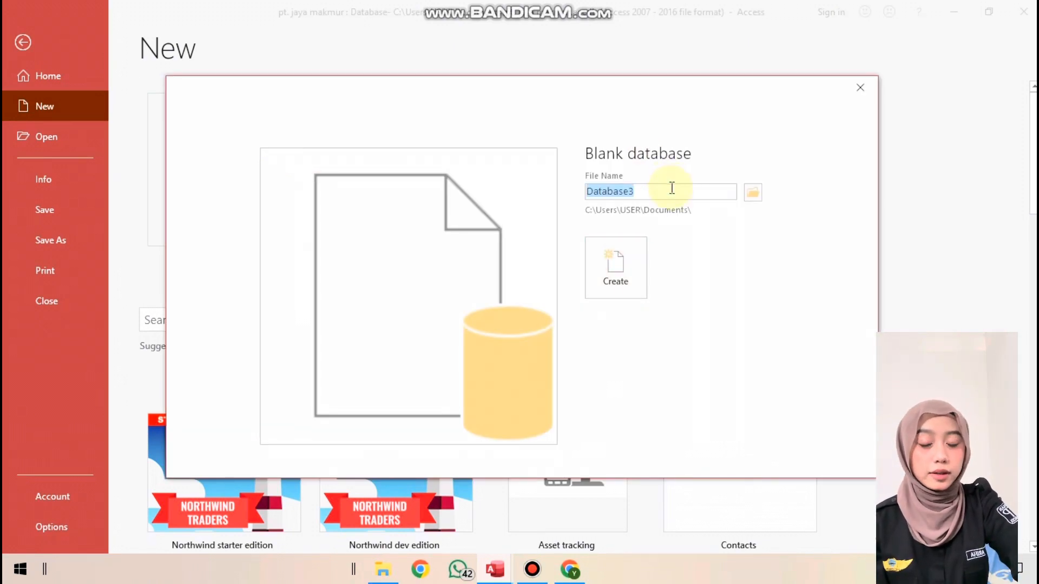
{"action": "type", "text": "R"}
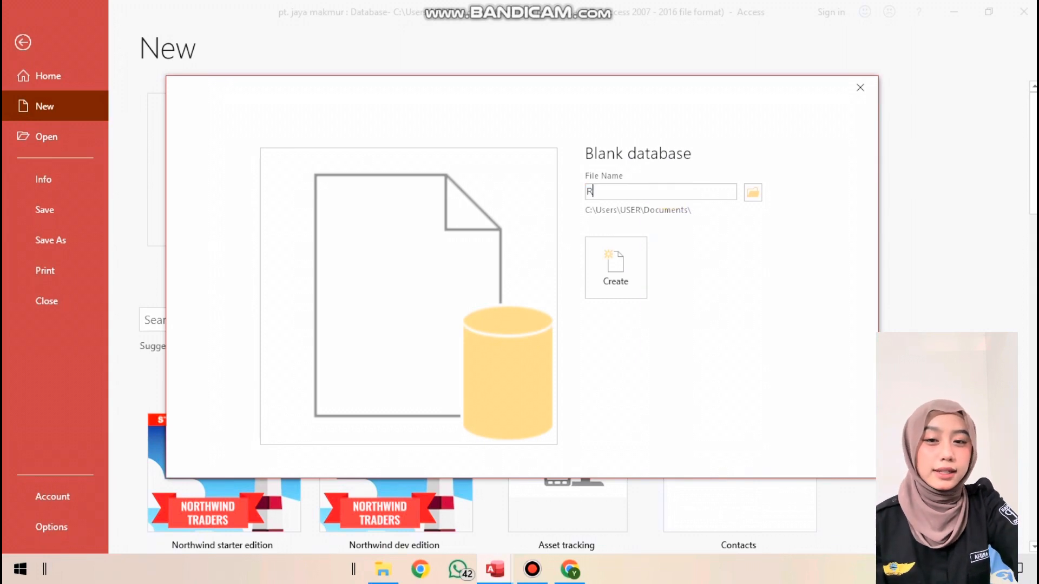
{"action": "type", "text": "UMAH SAKI"}
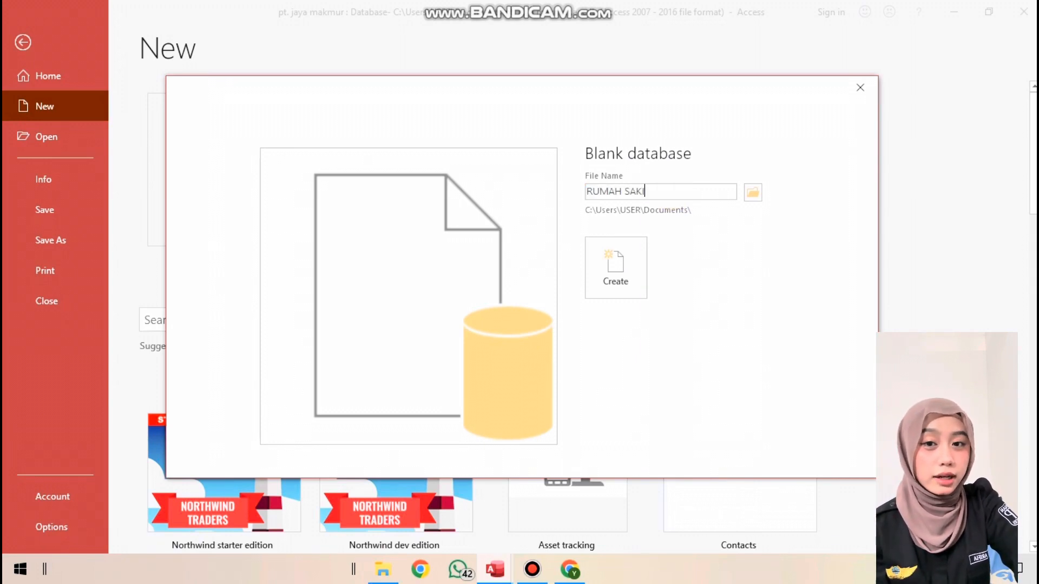
{"action": "type", "text": "T DATABASE"}
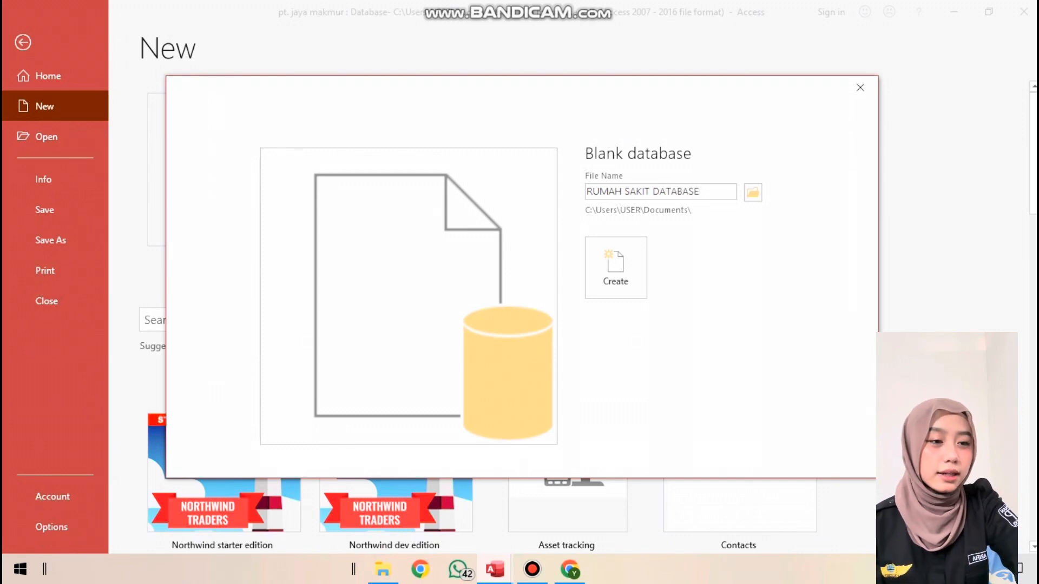
{"action": "left_click", "coordinate": [612, 270]}
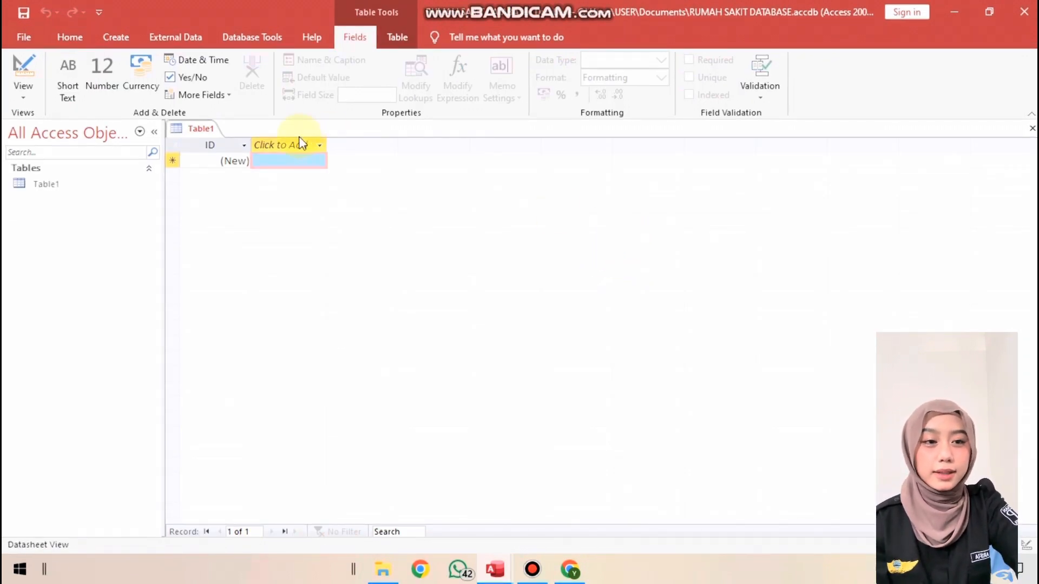
Switch the new table to Design View, saving it under the name DATA DOKTER
{"action": "right_click", "coordinate": [202, 131]}
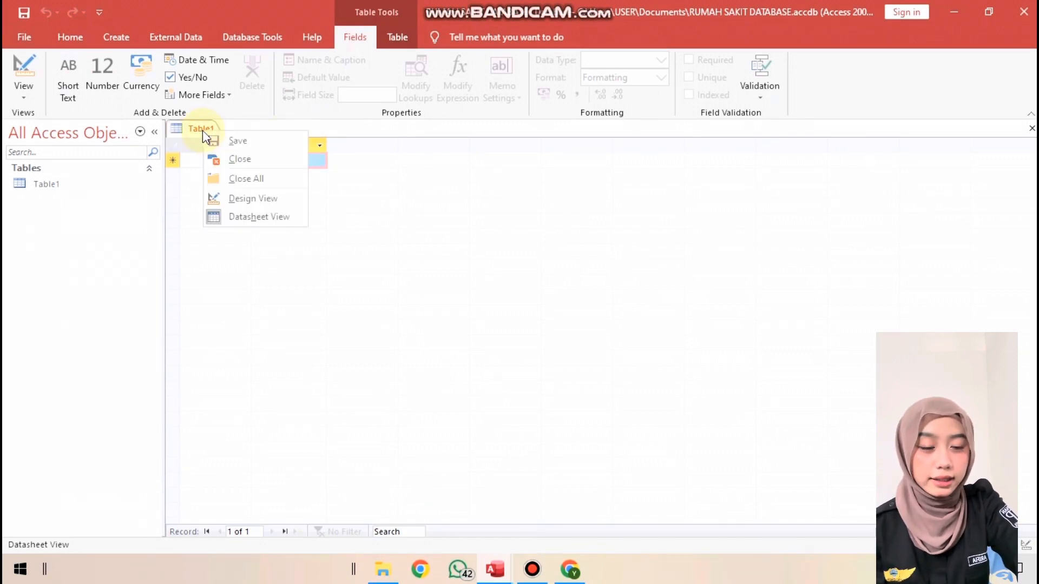
{"action": "left_click", "coordinate": [236, 195]}
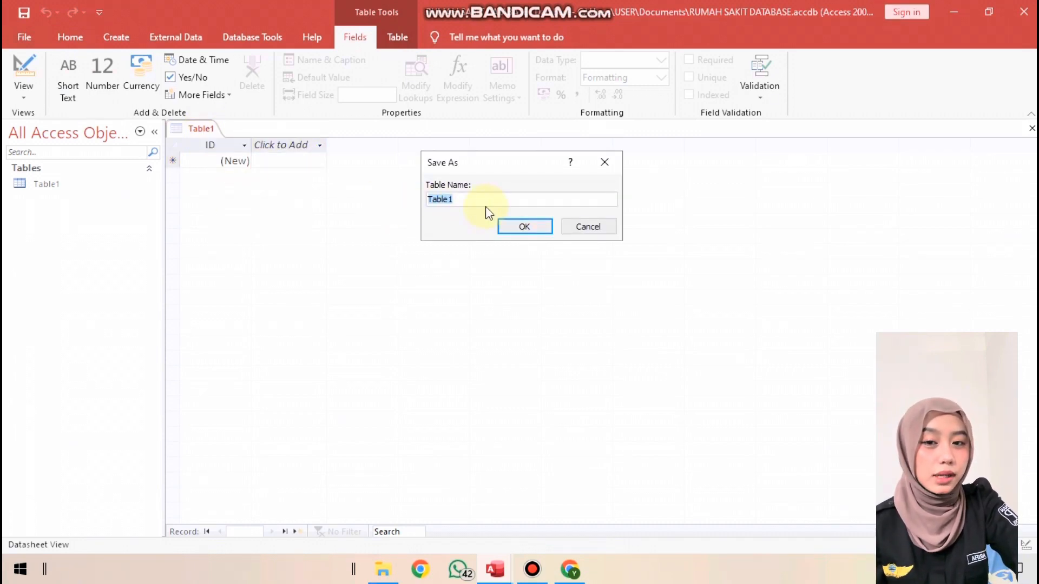
{"action": "type", "text": "DATA "}
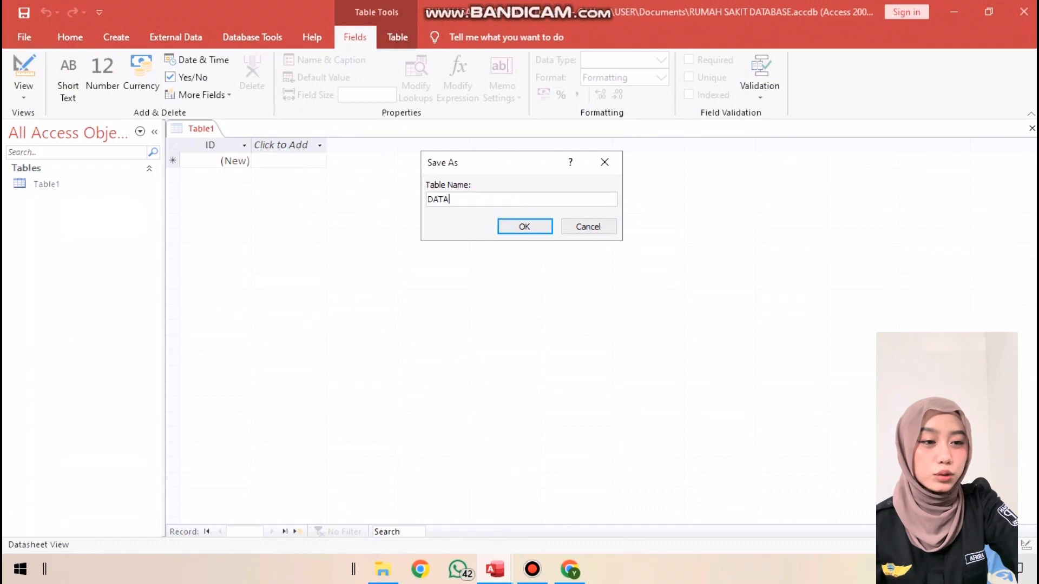
{"action": "type", "text": "DOKTER"}
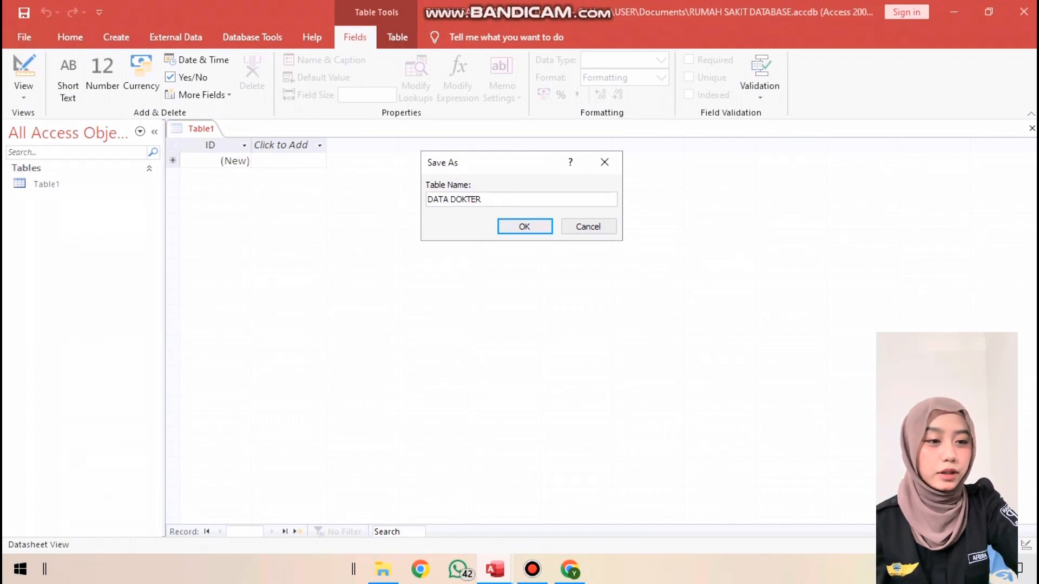
{"action": "left_click", "coordinate": [525, 225]}
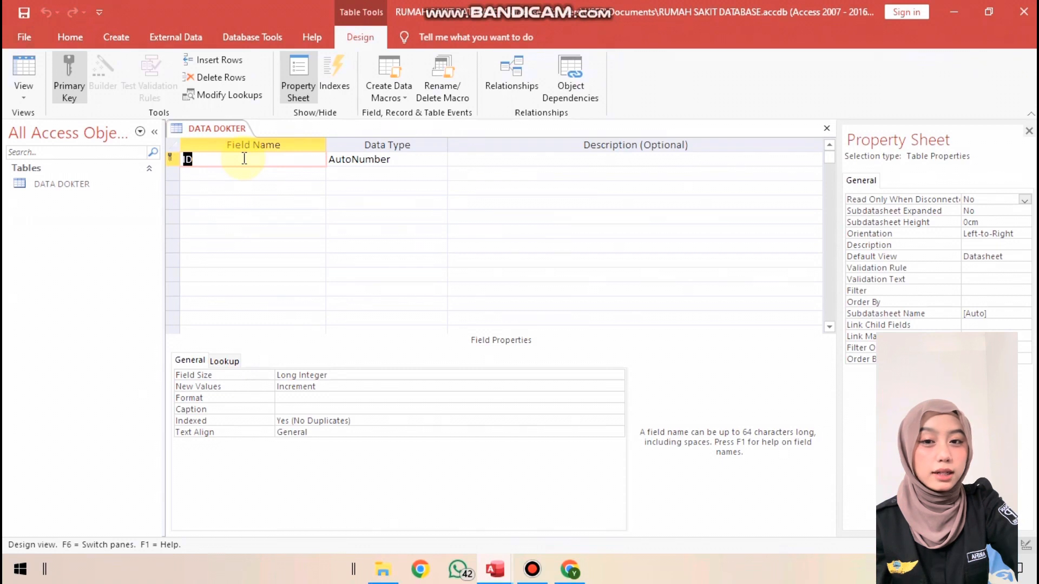
Rename the ID field to NAMA DOKTER and add a second field named STATUS AKTIF
{"action": "type", "text": "NAMA"}
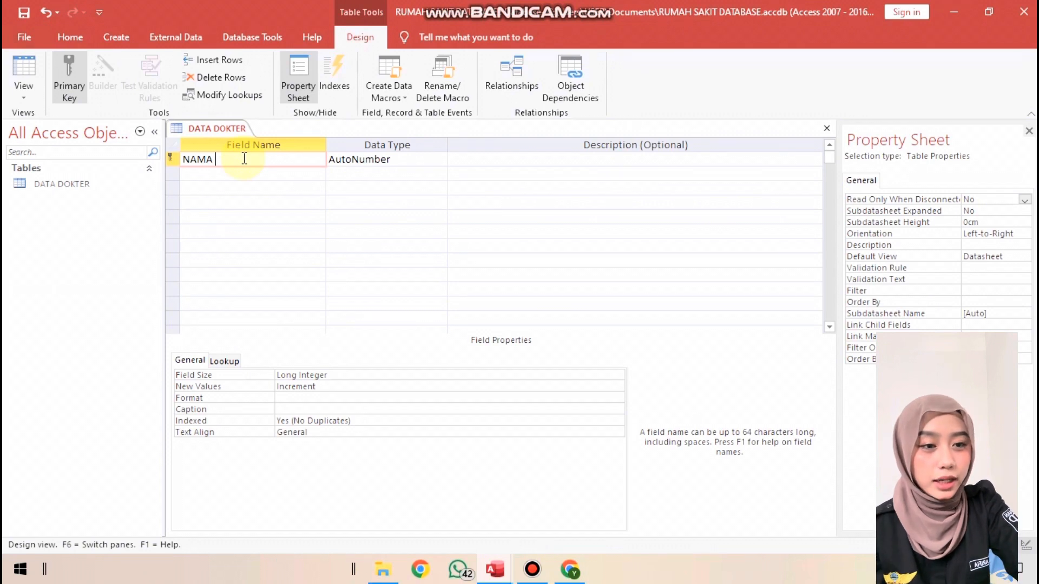
{"action": "type", "text": "DO"}
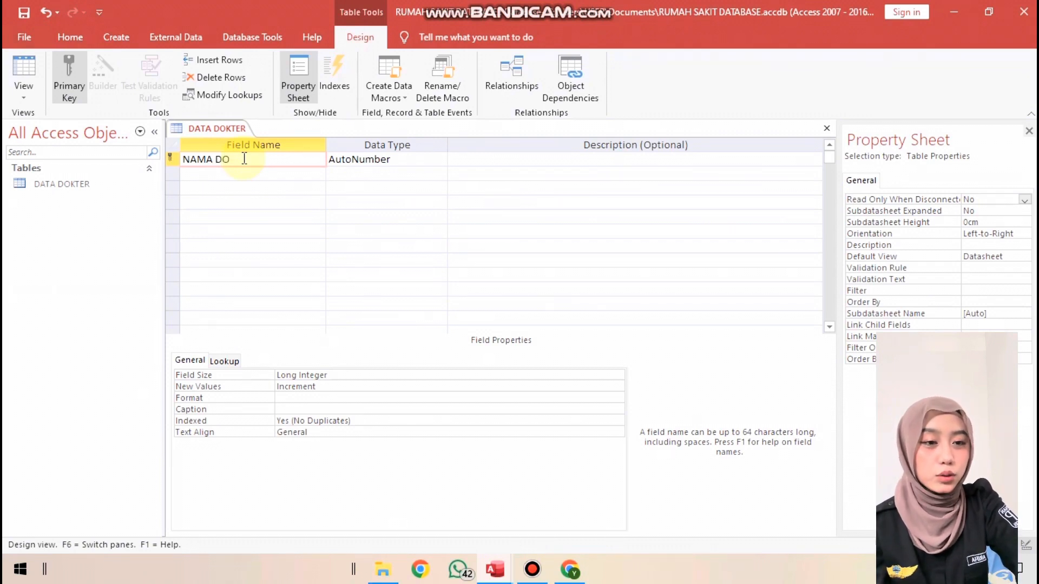
{"action": "type", "text": "KTER"}
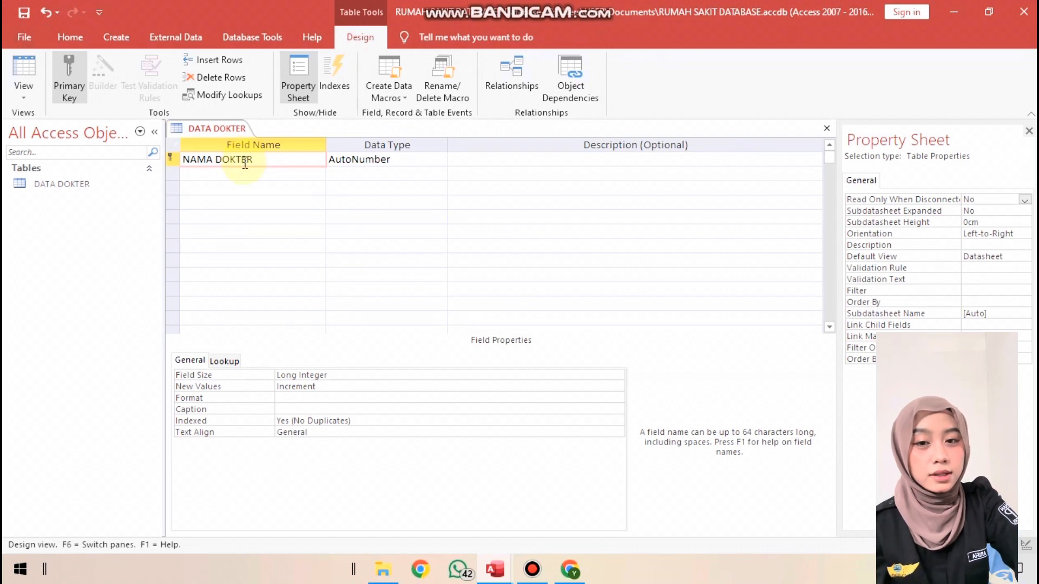
{"action": "left_click", "coordinate": [248, 173]}
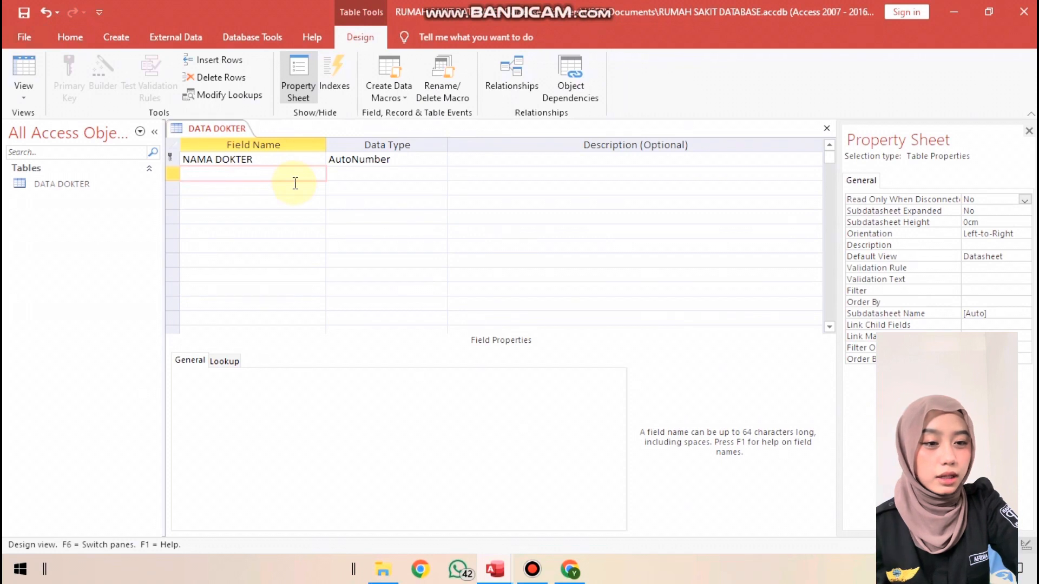
{"action": "type", "text": "STA"}
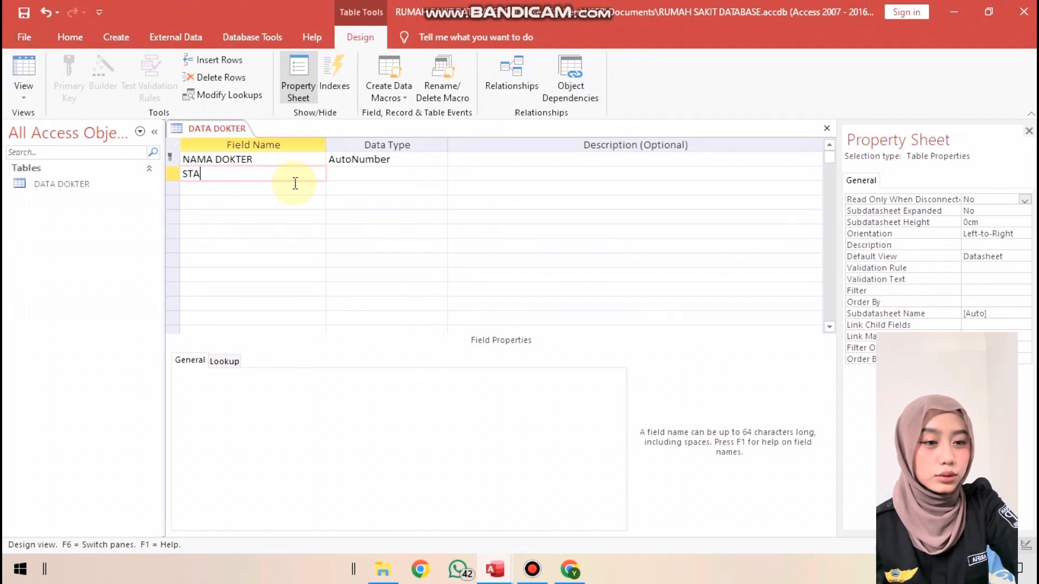
{"action": "type", "text": "TUS A"}
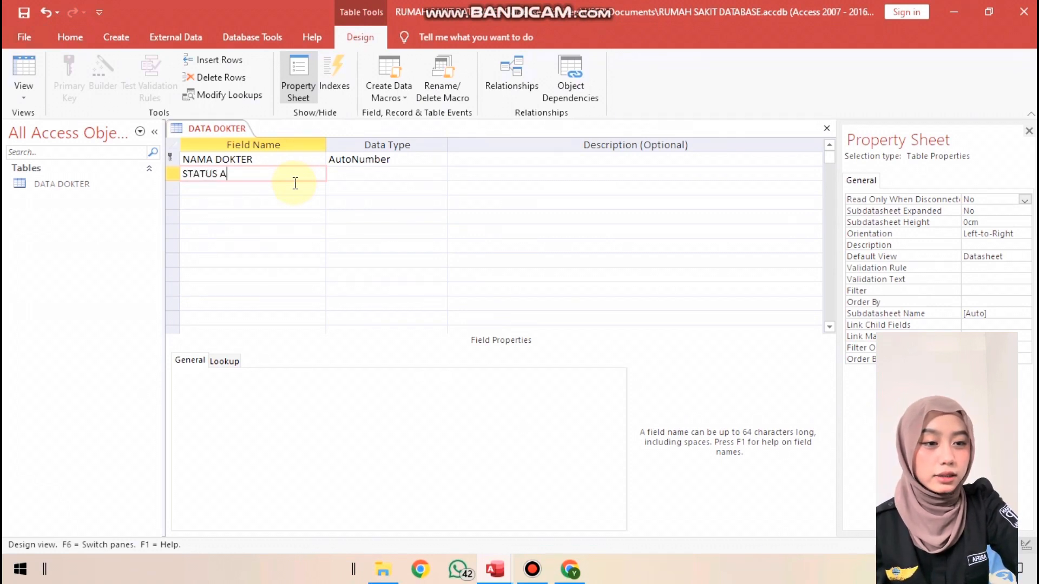
{"action": "type", "text": "KTIF"}
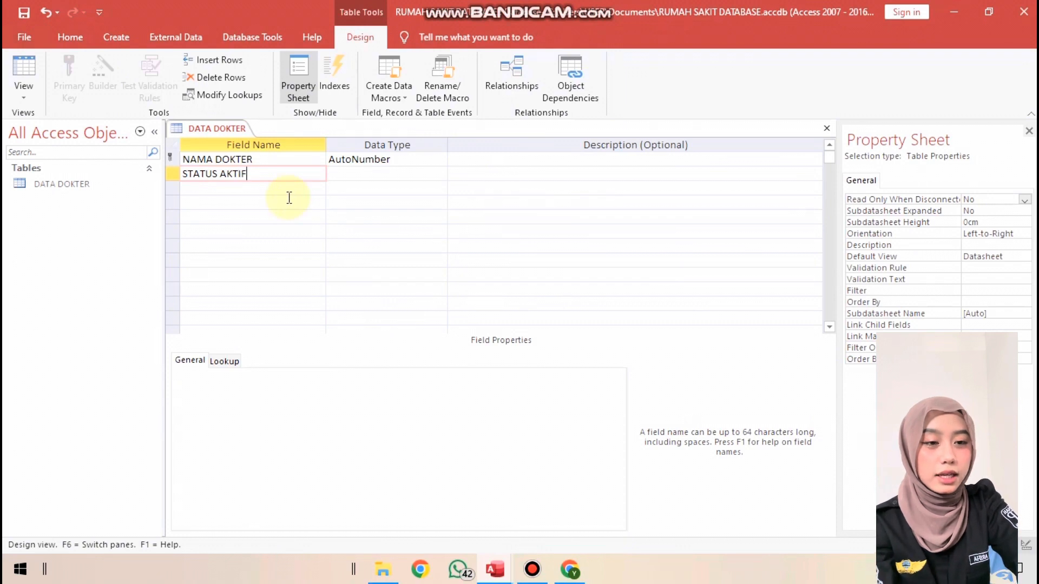
Add a third field named NO ID below STATUS AKTIF
{"action": "left_click", "coordinate": [278, 193]}
{"action": "type", "text": "NI ID"}
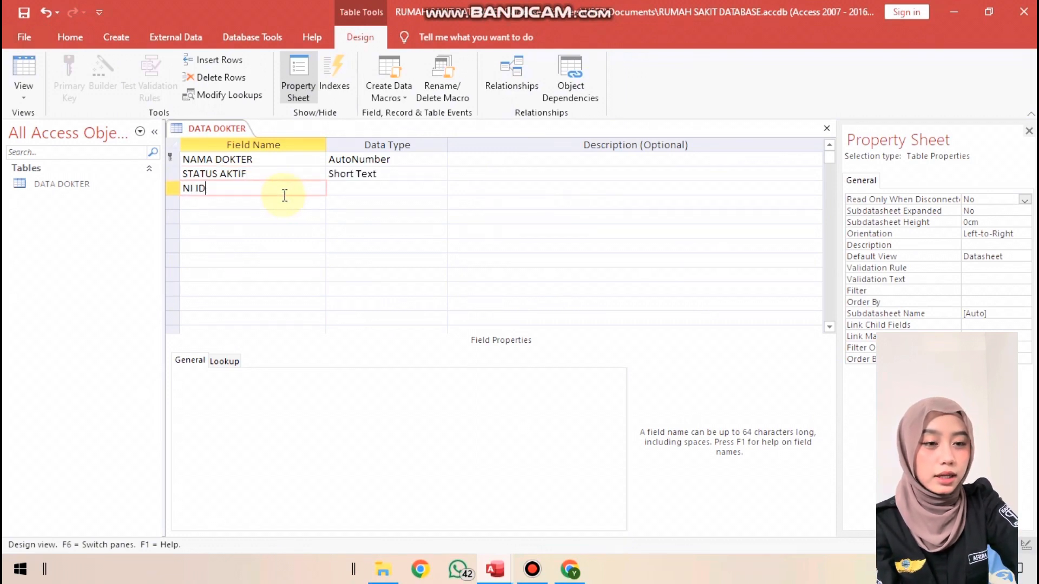
{"action": "key", "text": "BackSpace"}
{"action": "key", "text": "BackSpace"}
{"action": "key", "text": "BackSpace"}
{"action": "key", "text": "BackSpace"}
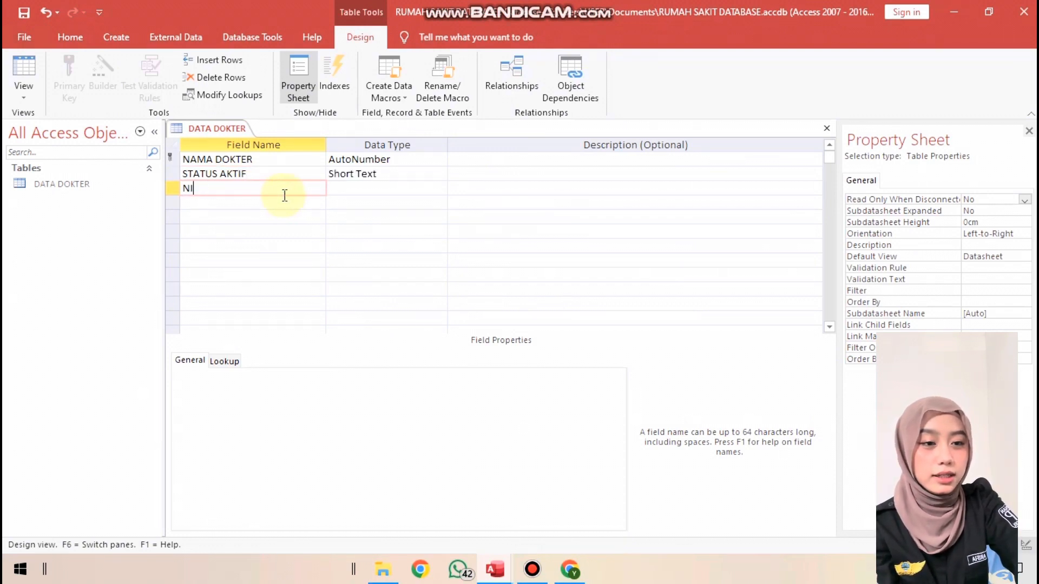
{"action": "type", "text": "O ID"}
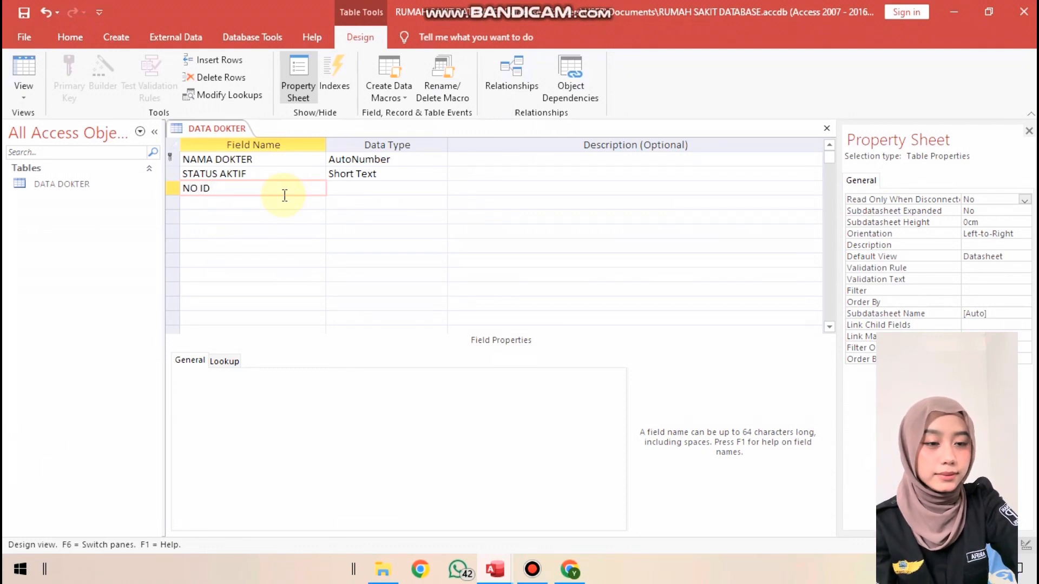
Set the data type of NAMA DOKTER to Long Text, accepting the removal of the primary key
{"action": "left_click", "coordinate": [408, 158]}
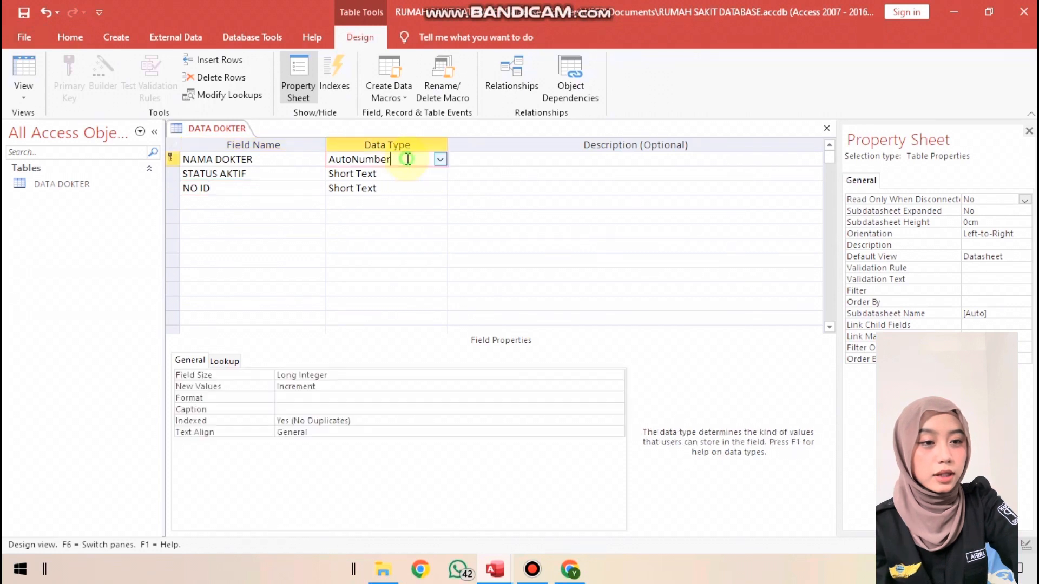
{"action": "left_click", "coordinate": [441, 160]}
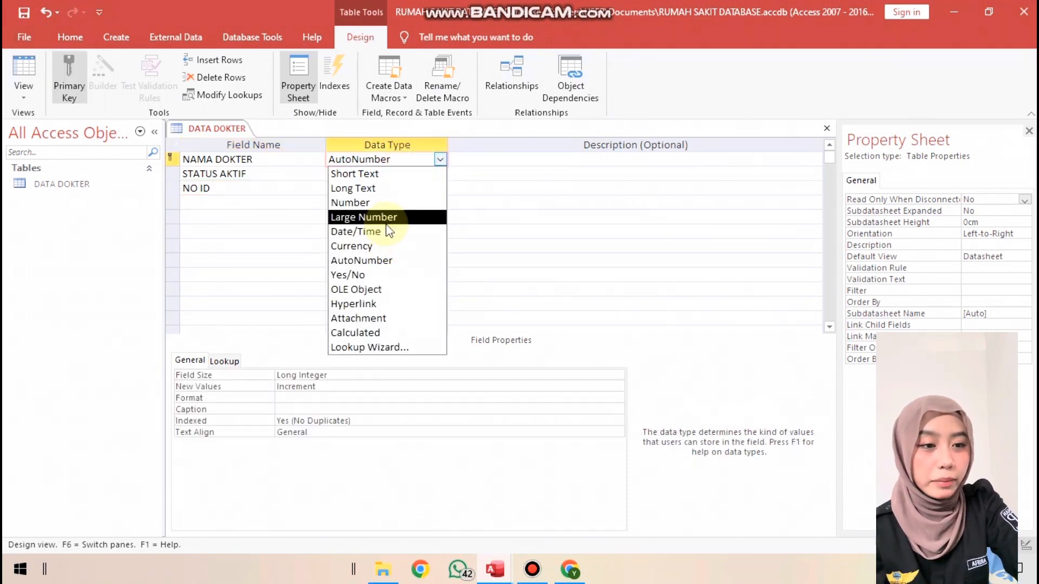
{"action": "left_click", "coordinate": [382, 189]}
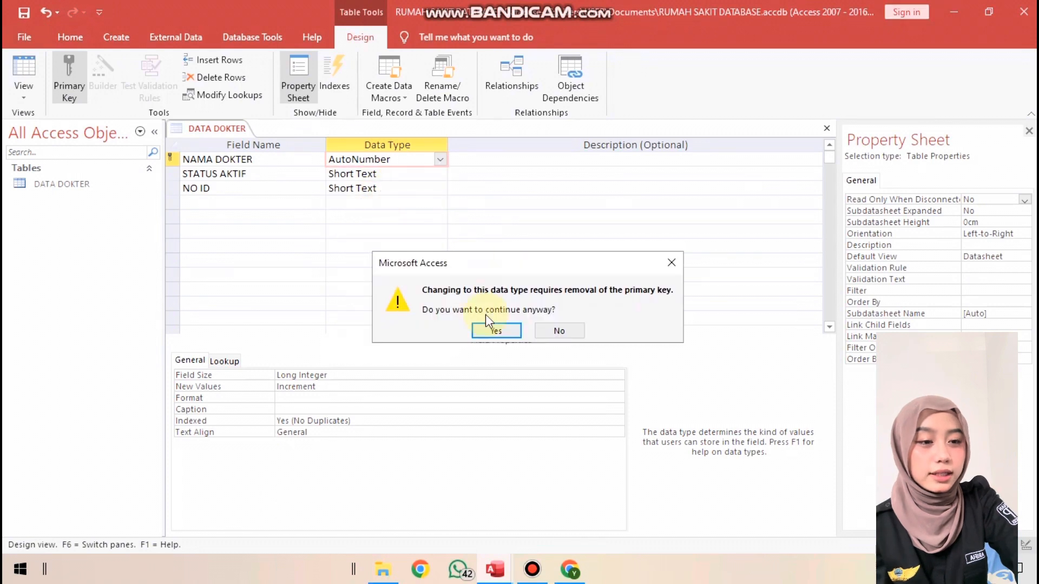
{"action": "left_click", "coordinate": [496, 331]}
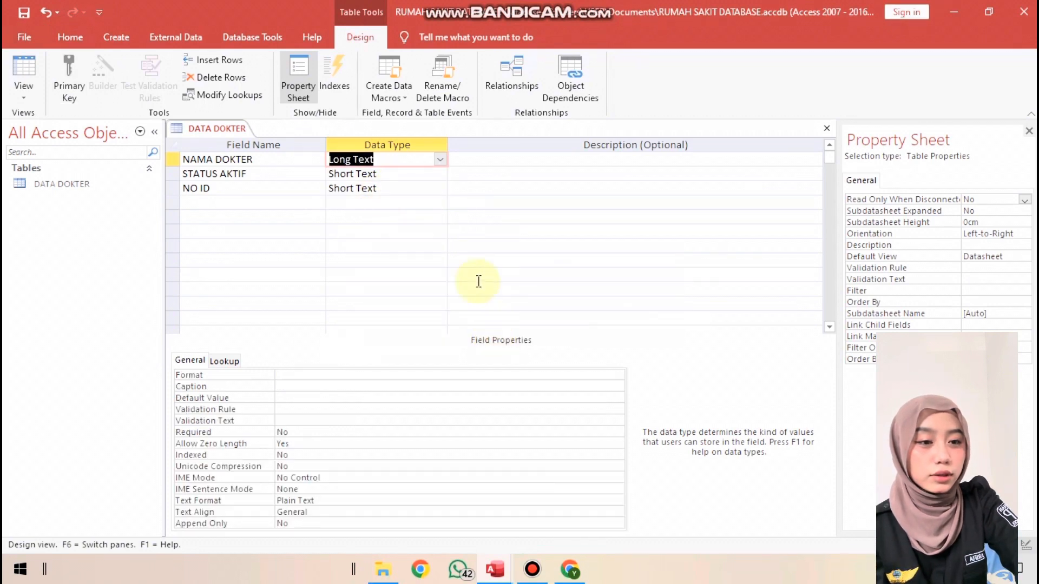
Choose Short Text as the data type for STATUS AKTIF and Number for NO ID
{"action": "left_click", "coordinate": [424, 175]}
{"action": "left_click", "coordinate": [440, 174]}
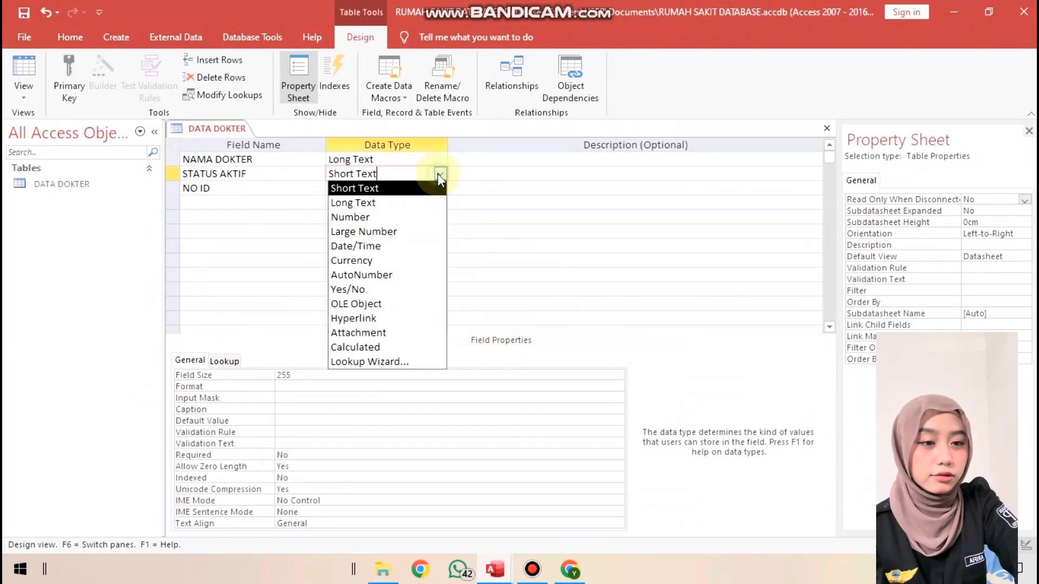
{"action": "left_click", "coordinate": [417, 187]}
{"action": "left_click", "coordinate": [434, 189]}
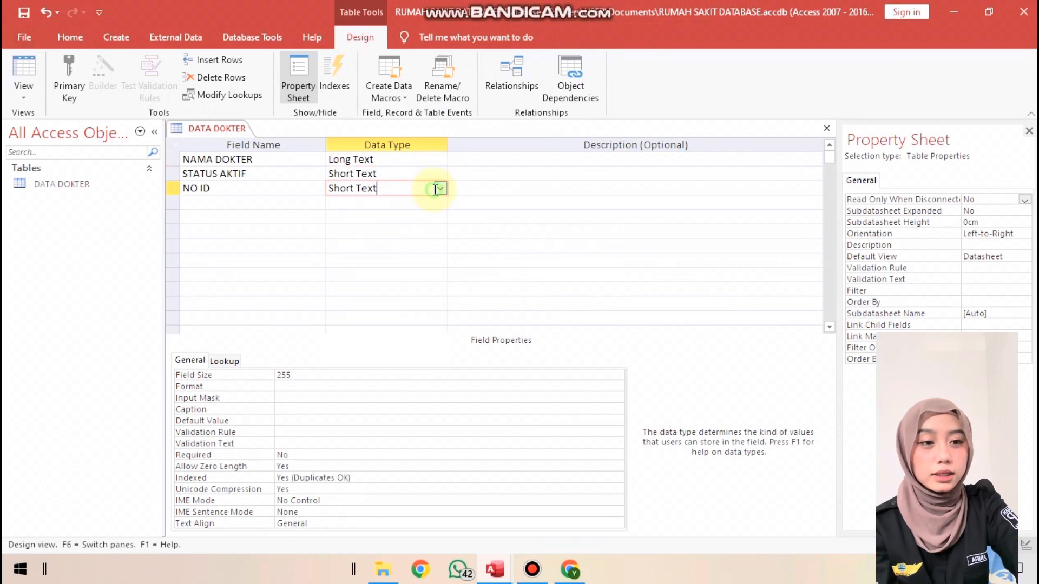
{"action": "left_click", "coordinate": [440, 188]}
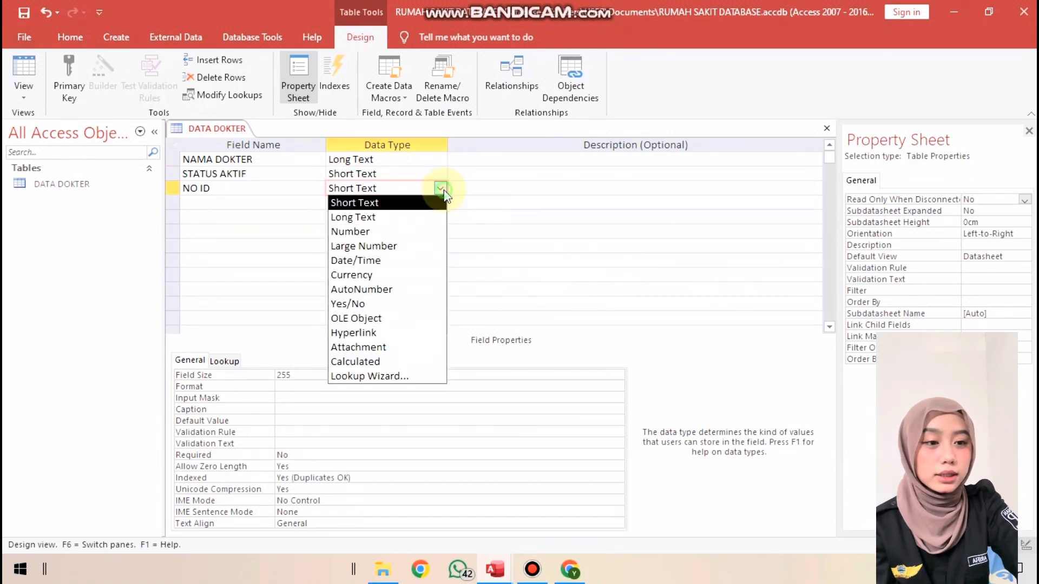
{"action": "left_click", "coordinate": [394, 231]}
Switch the DATA DOKTER table to Datasheet View, saving its design changes
{"action": "right_click", "coordinate": [239, 130]}
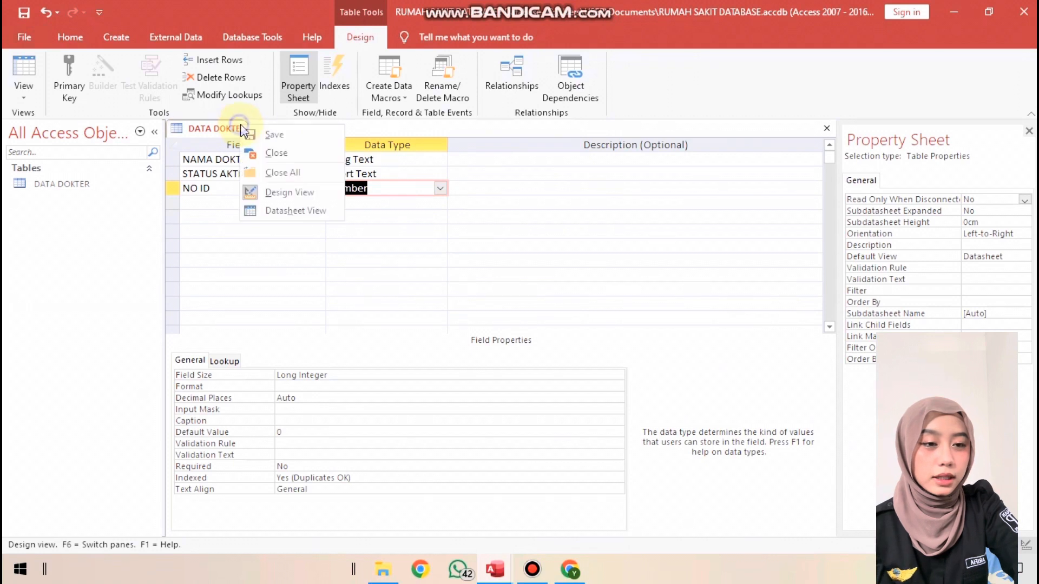
{"action": "left_click", "coordinate": [297, 210]}
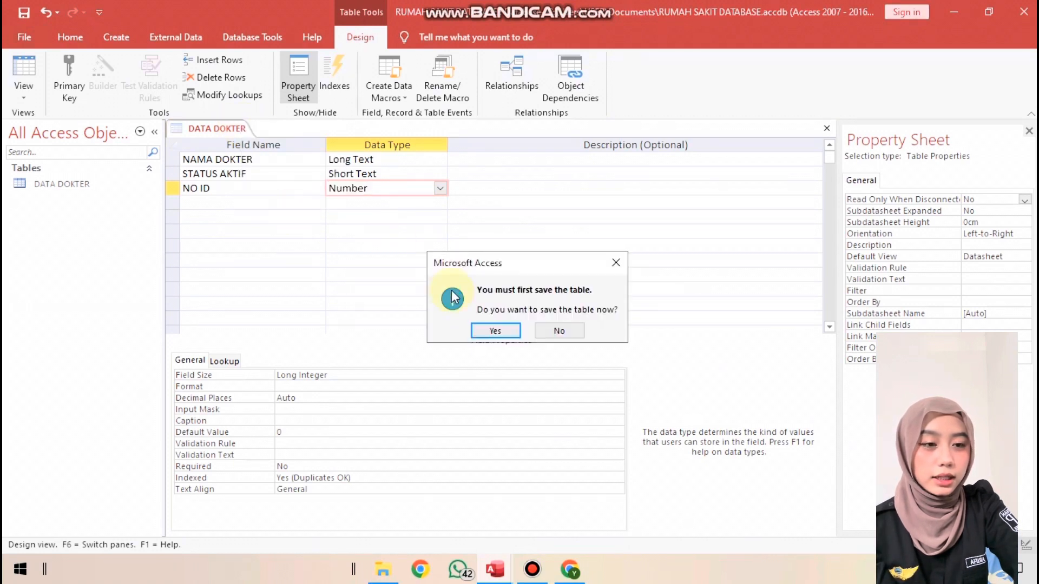
{"action": "left_click", "coordinate": [490, 328]}
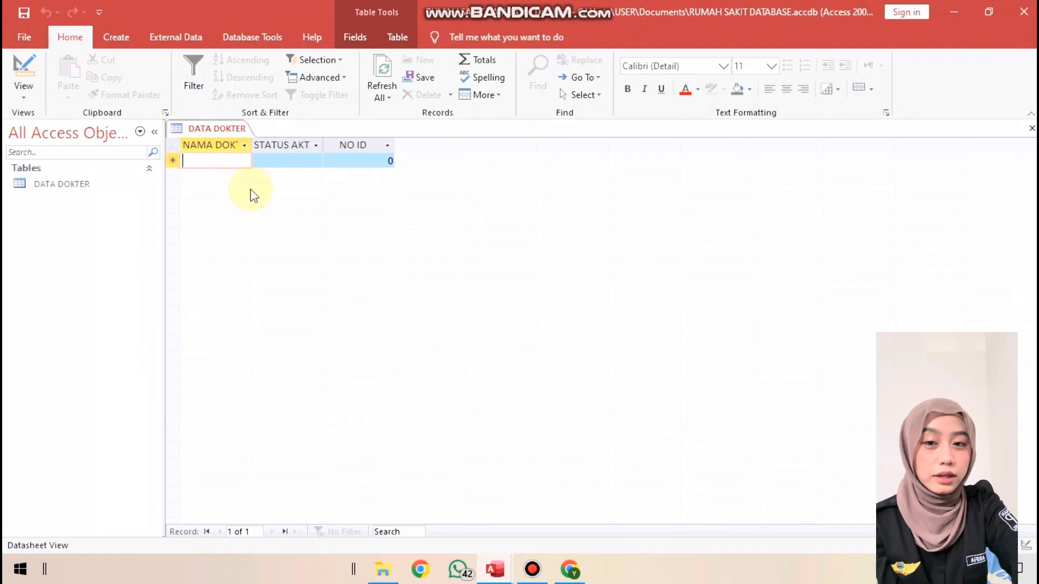
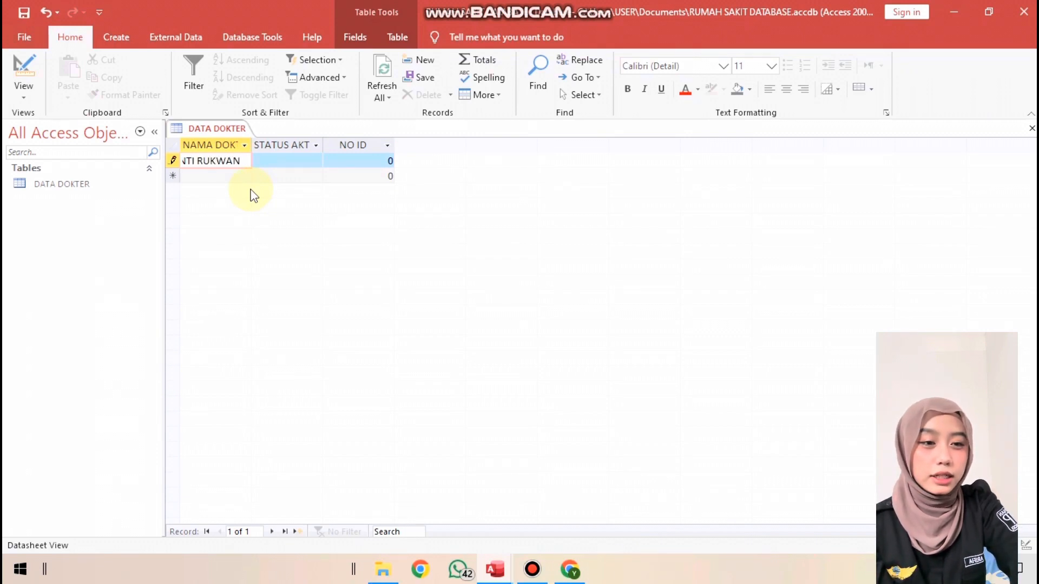
Enter the first doctor's full name under NAMA DOKTER and set that record's STATUS AKTIF to AKTIF
{"action": "key", "text": "Tab"}
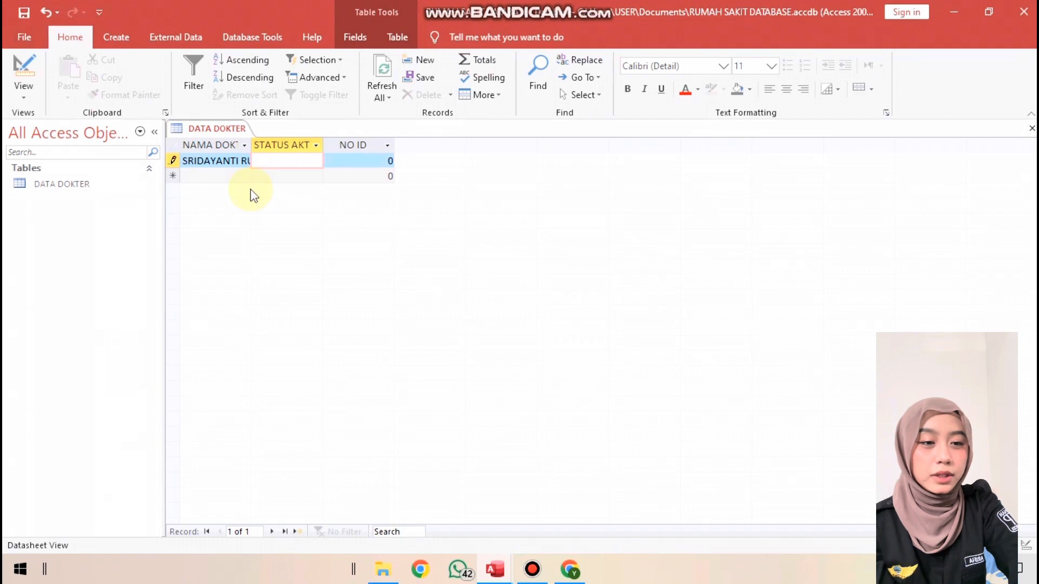
{"action": "type", "text": "AKTIF"}
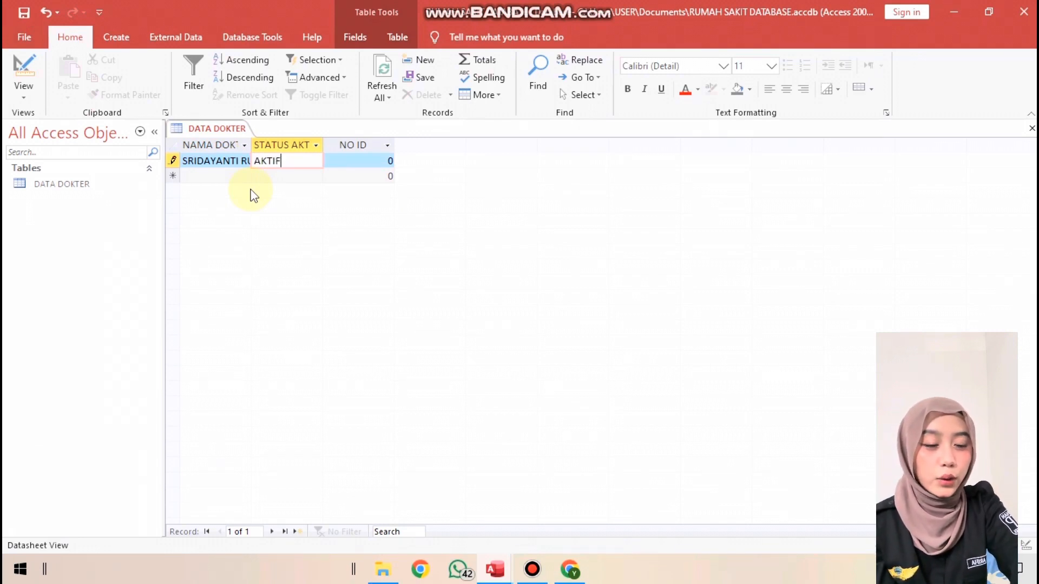
{"action": "key", "text": "Tab"}
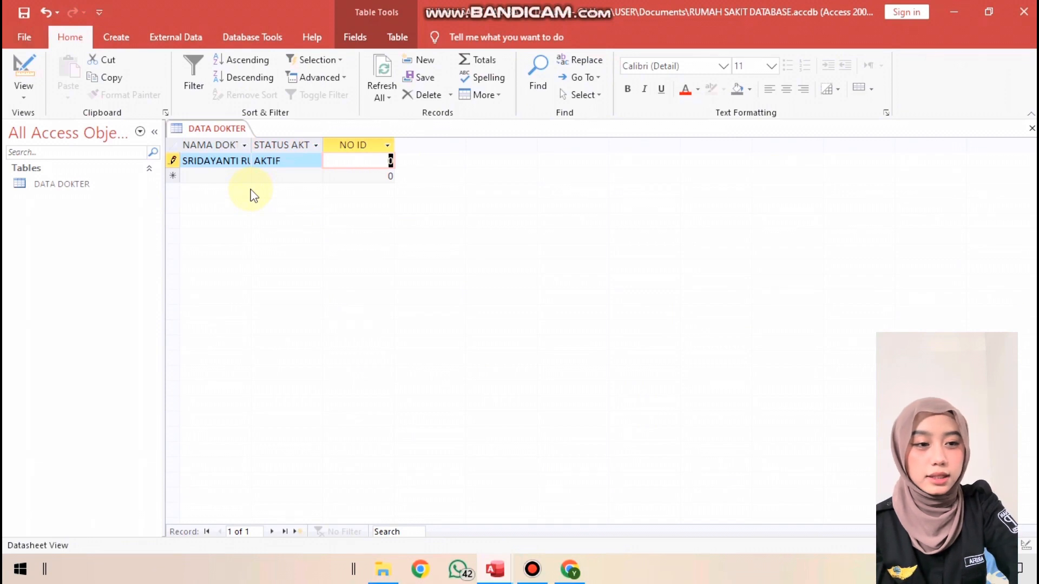
Enter the first doctor's ID number with a DR prefix in the NO ID field and try to leave the record
{"action": "type", "text": "DR"}
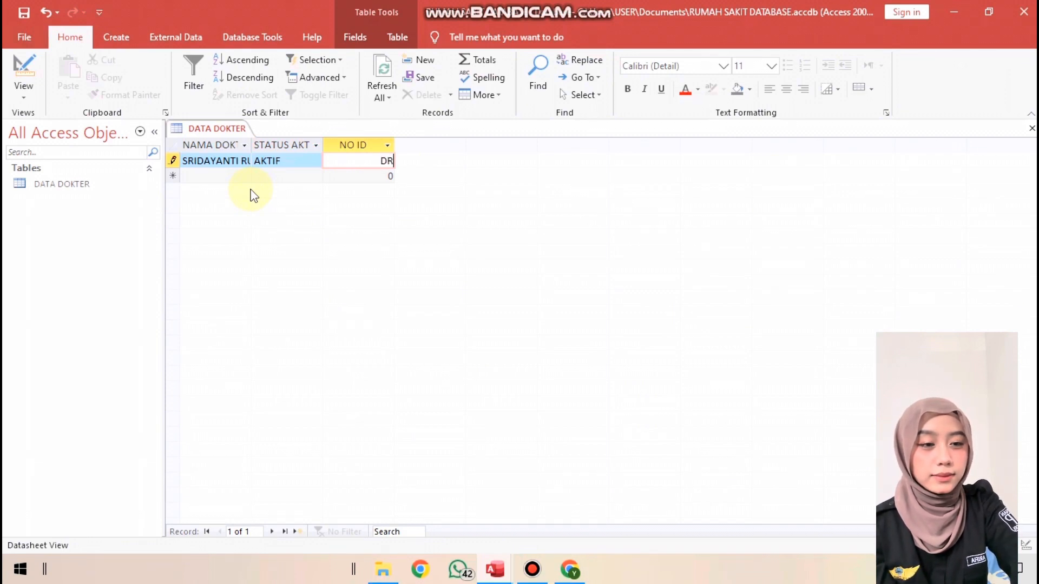
{"action": "type", "text": "2"}
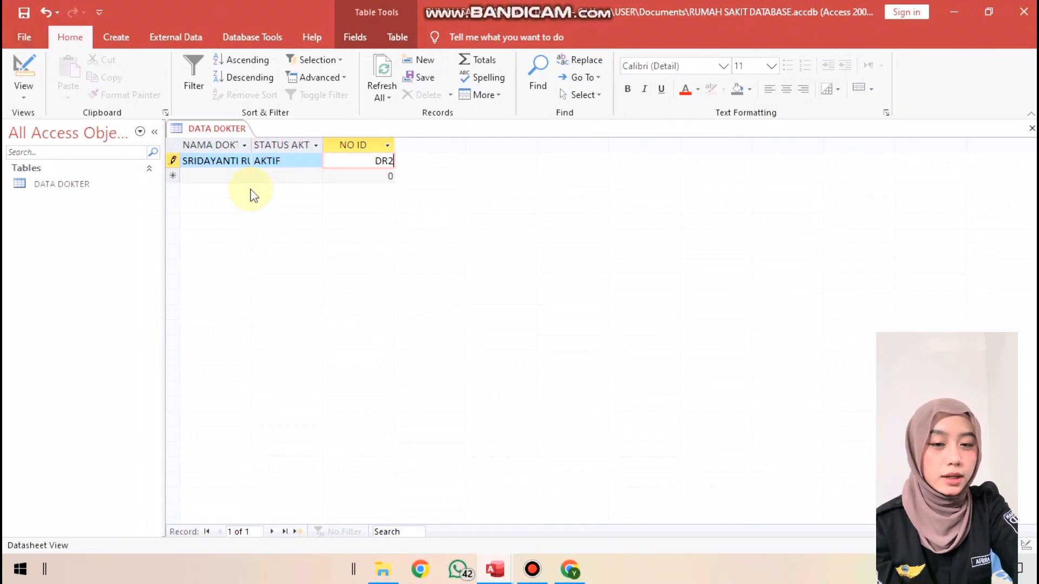
{"action": "type", "text": "003"}
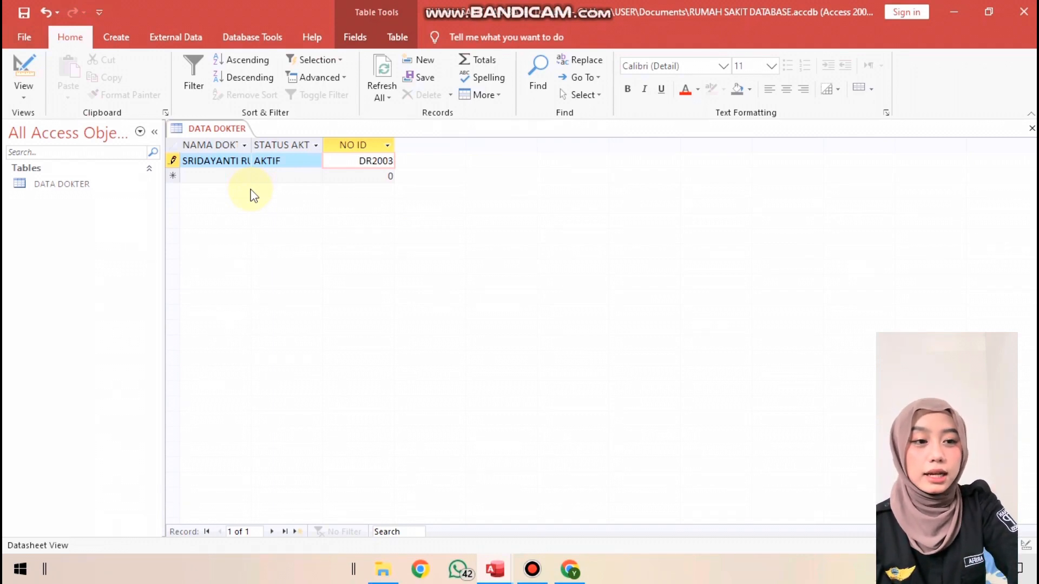
{"action": "left_click", "coordinate": [186, 178]}
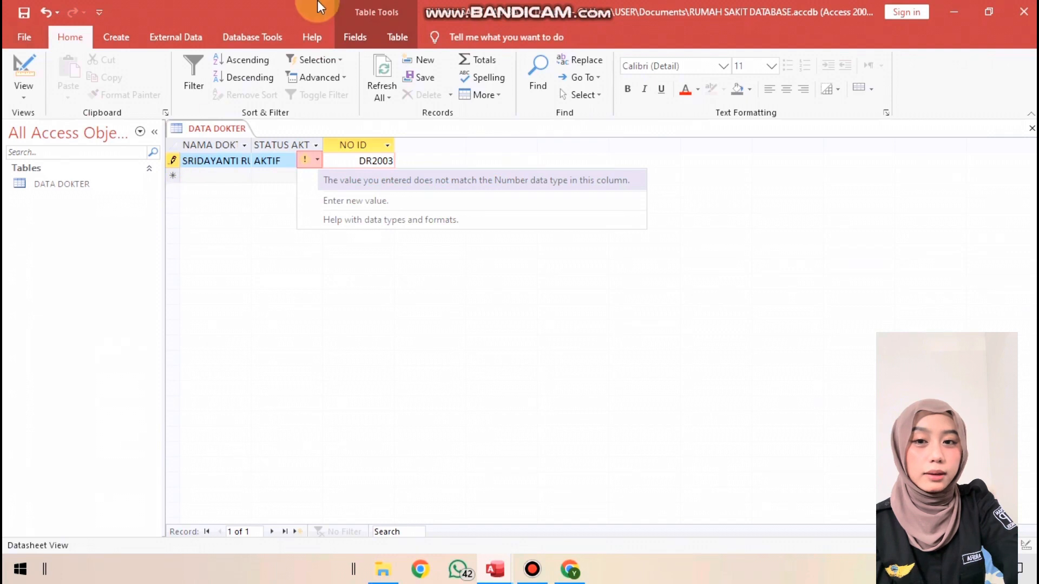
Remove the DR prefix from the first doctor's NO ID value, keeping only the digits
{"action": "left_click", "coordinate": [380, 162]}
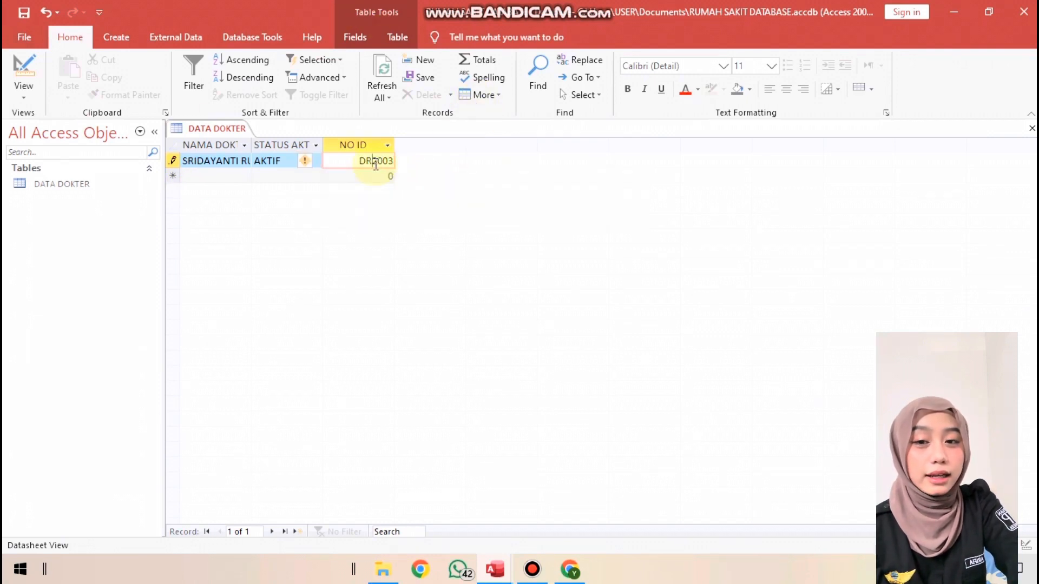
{"action": "key", "text": "BackSpace"}
{"action": "key", "text": "BackSpace"}
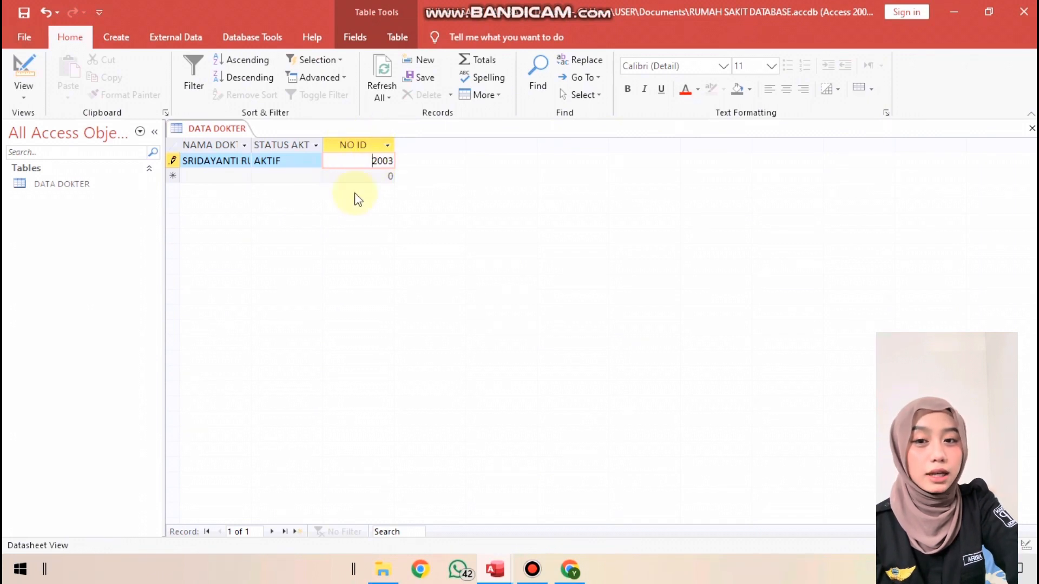
Add a second record with the doctor's full name, AKTIF as STATUS AKTIF, and the doctor's ID number
{"action": "left_click", "coordinate": [227, 177]}
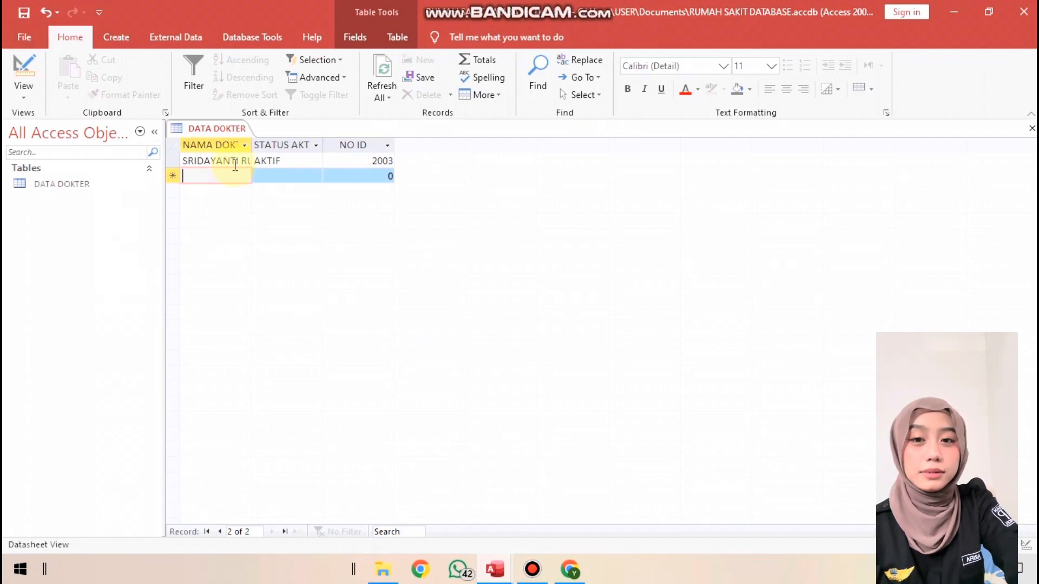
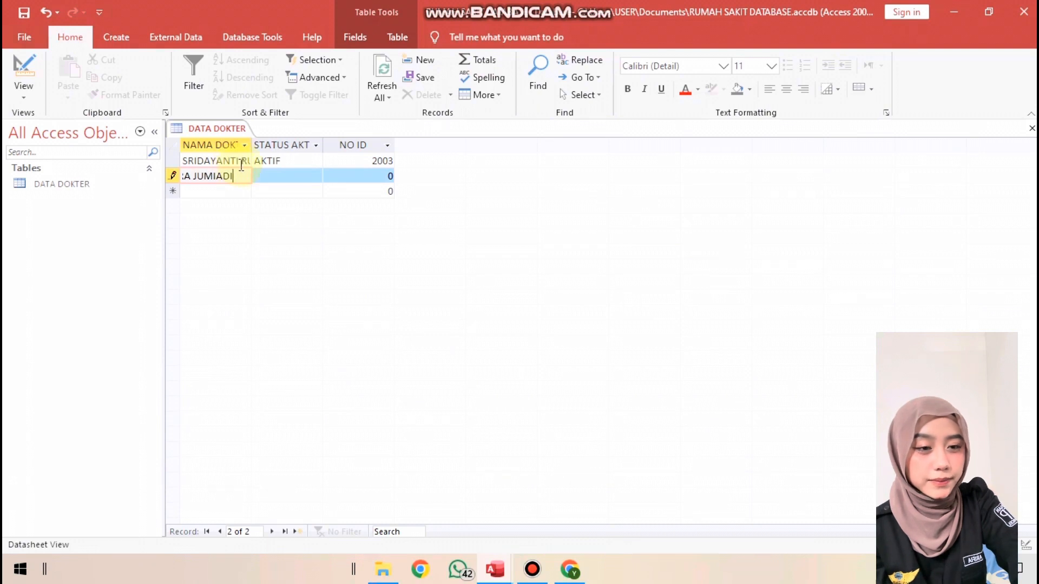
{"action": "left_click", "coordinate": [297, 179]}
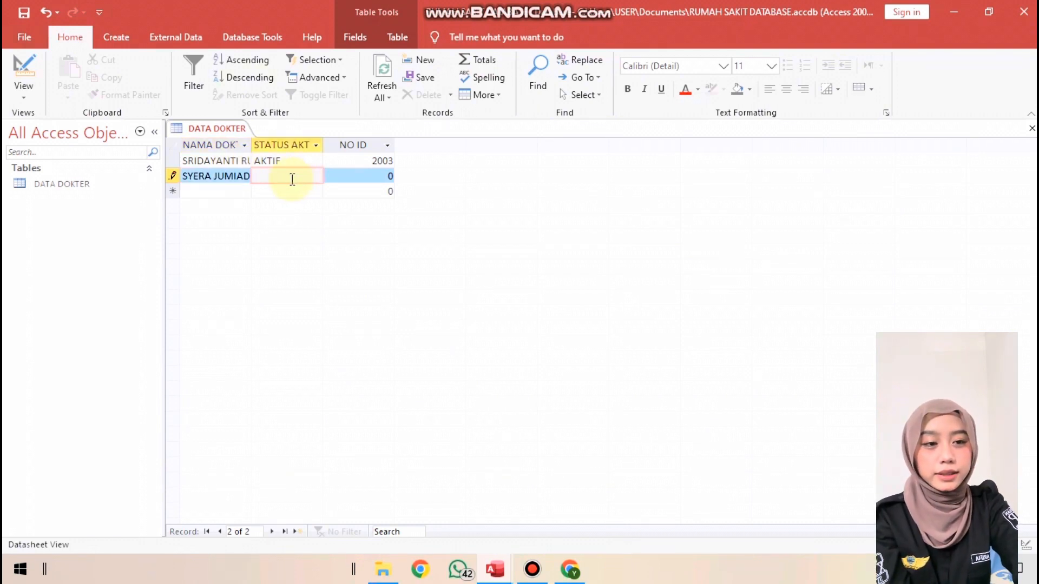
{"action": "type", "text": "AKTIF"}
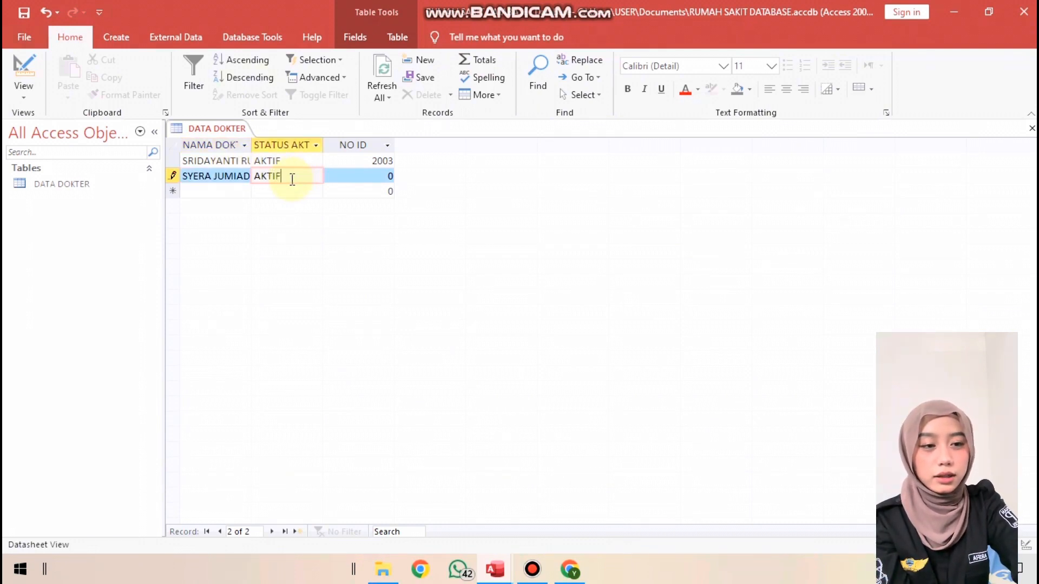
{"action": "key", "text": "Tab"}
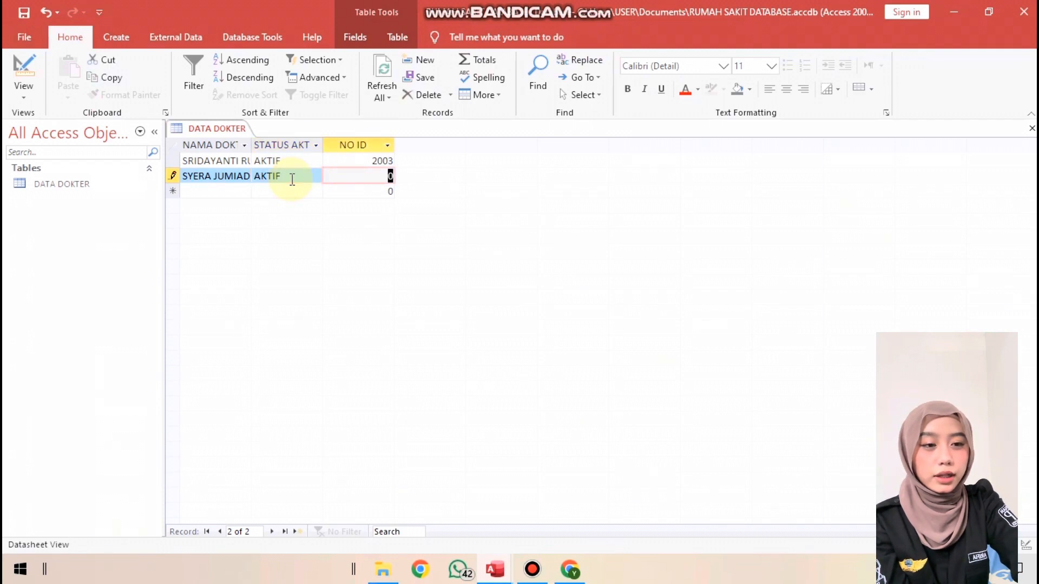
{"action": "type", "text": "3"}
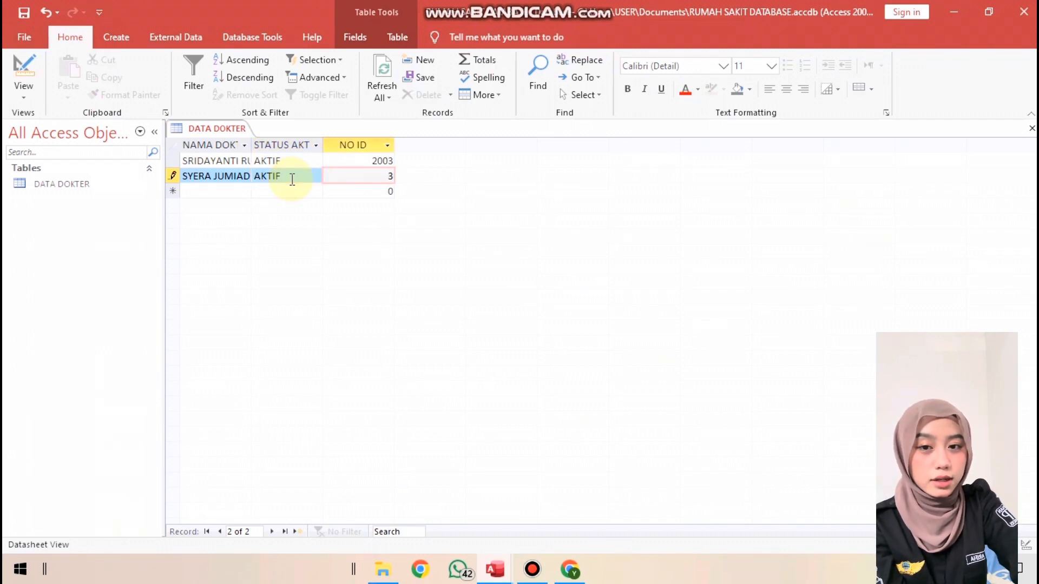
{"action": "type", "text": "012"}
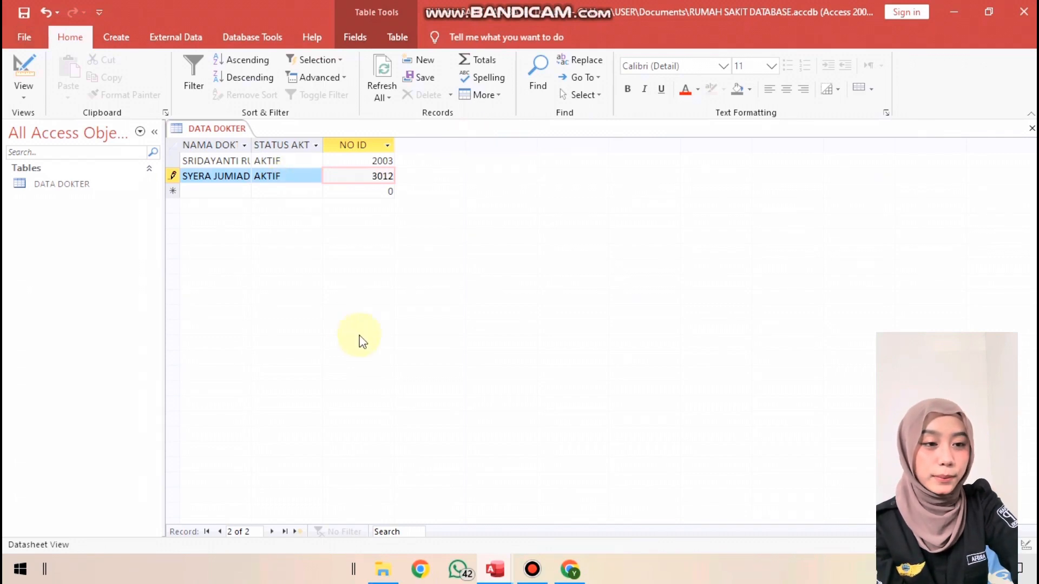
Add a third record with the doctor's full name, TIDAK AKTIF as STATUS AKTIF, and the doctor's ID number
{"action": "left_click", "coordinate": [227, 191]}
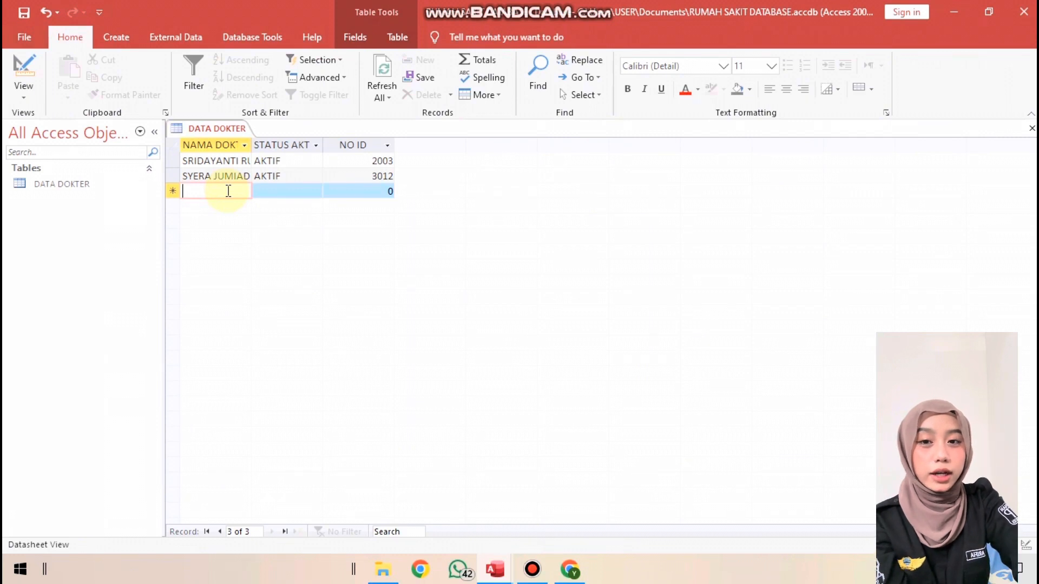
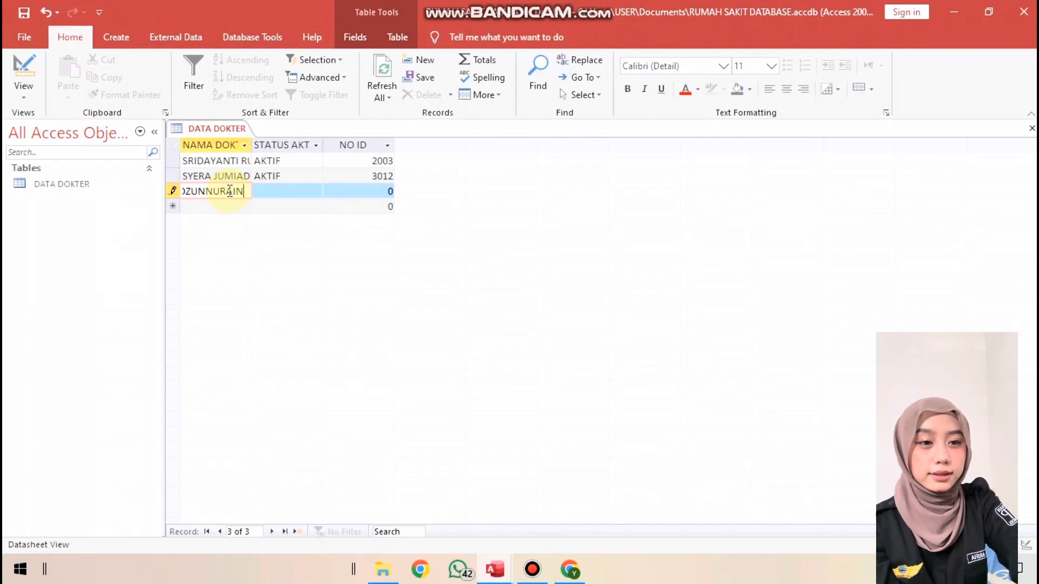
{"action": "left_click", "coordinate": [278, 201]}
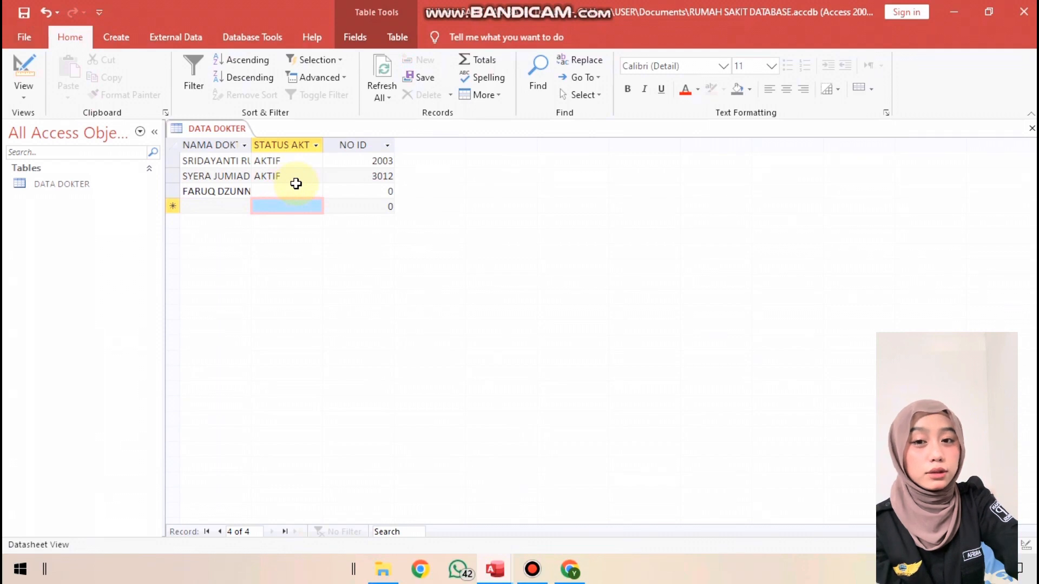
{"action": "left_click", "coordinate": [301, 190]}
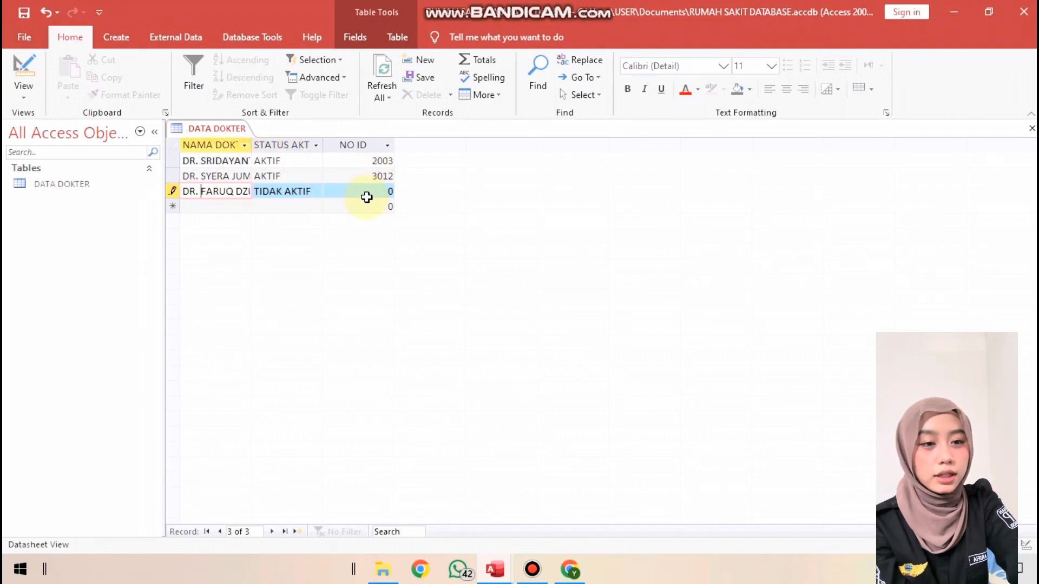
{"action": "left_click", "coordinate": [368, 193]}
{"action": "type", "text": "2113"}
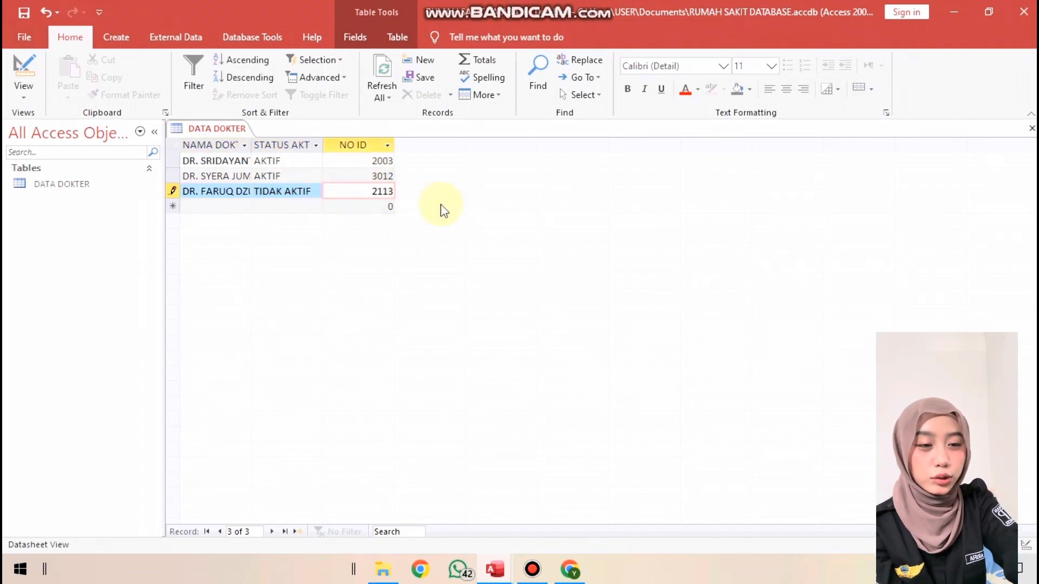
Create a new blank table alongside DATA DOKTER
{"action": "right_click", "coordinate": [232, 131]}
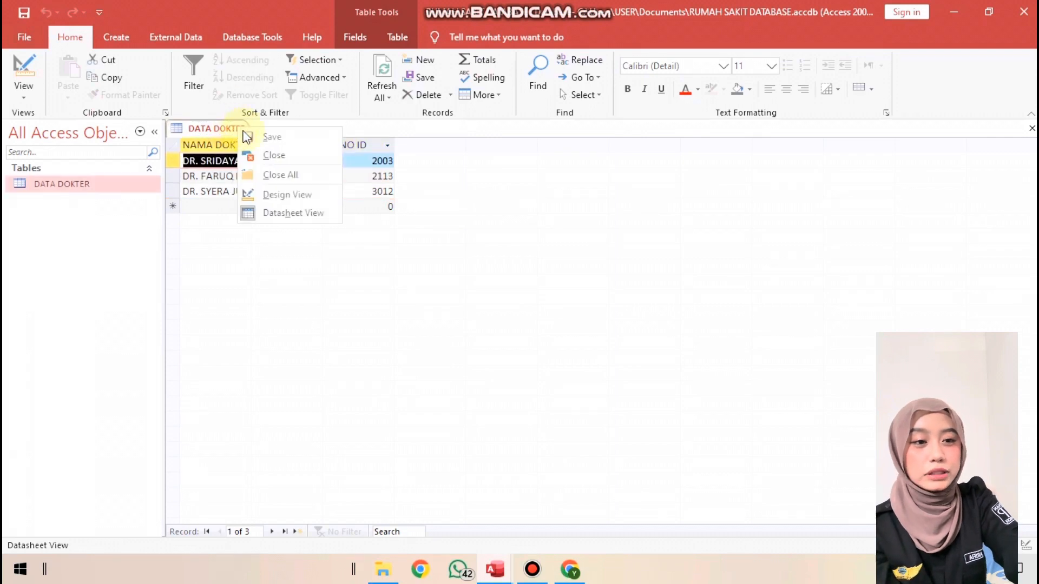
{"action": "left_click", "coordinate": [219, 254]}
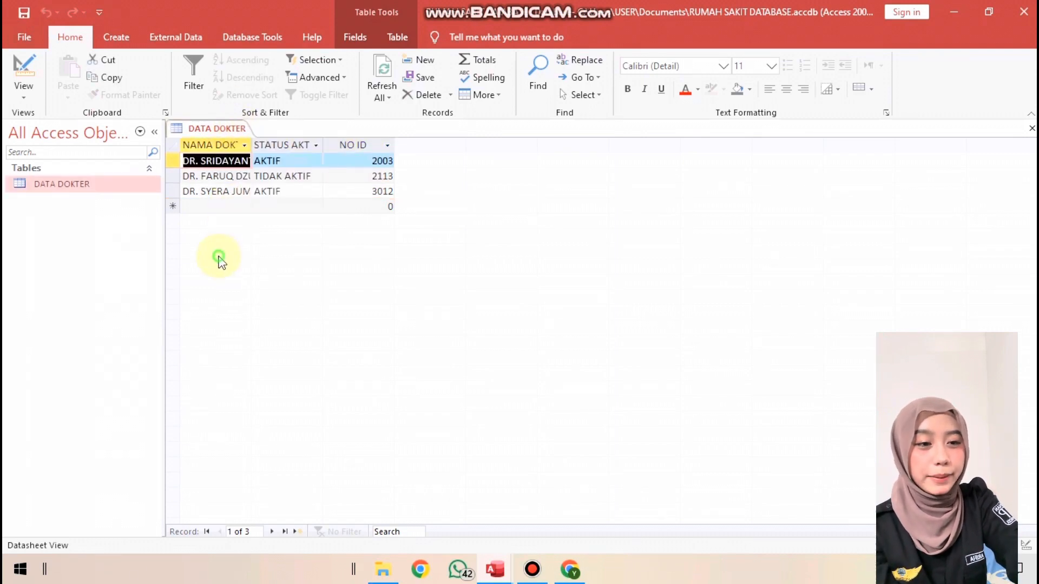
{"action": "left_click", "coordinate": [132, 38]}
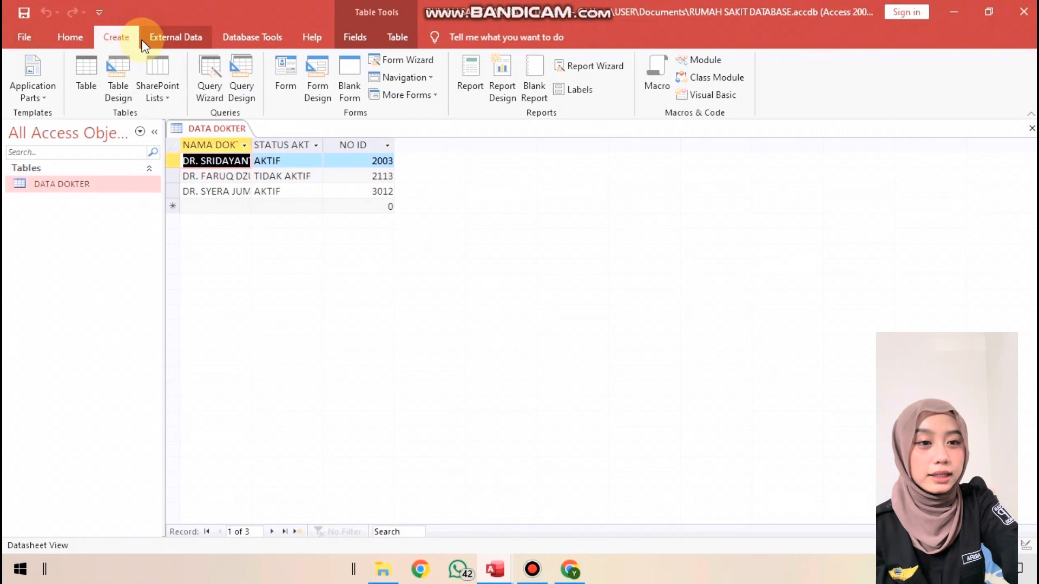
{"action": "left_click", "coordinate": [101, 98]}
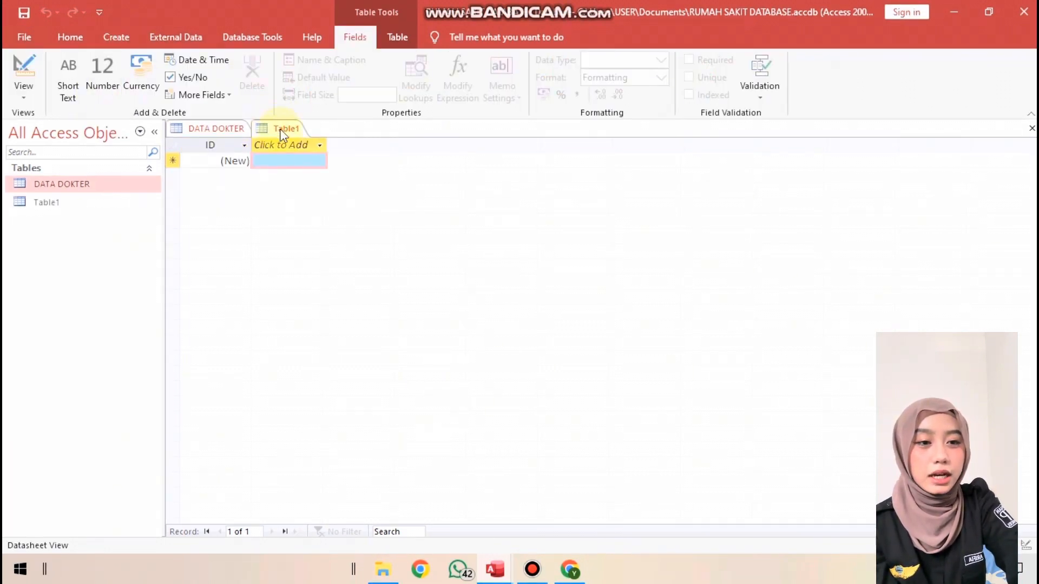
Look over the new table's ID field and view options, and return to the DATA DOKTER datasheet
{"action": "left_click", "coordinate": [224, 164]}
{"action": "left_click_drag", "start_coordinate": [224, 164], "coordinate": [267, 162]}
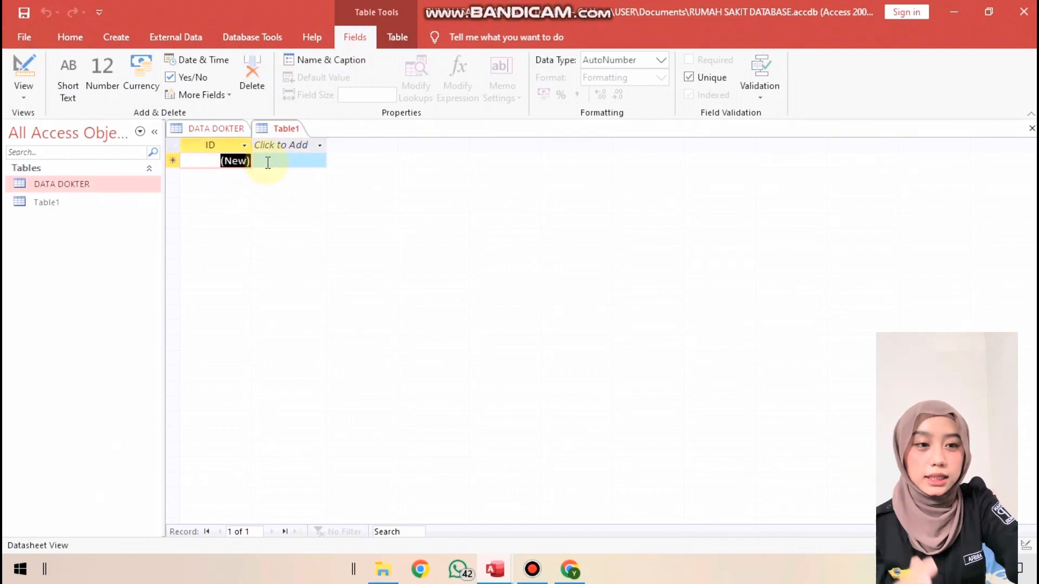
{"action": "right_click", "coordinate": [274, 130]}
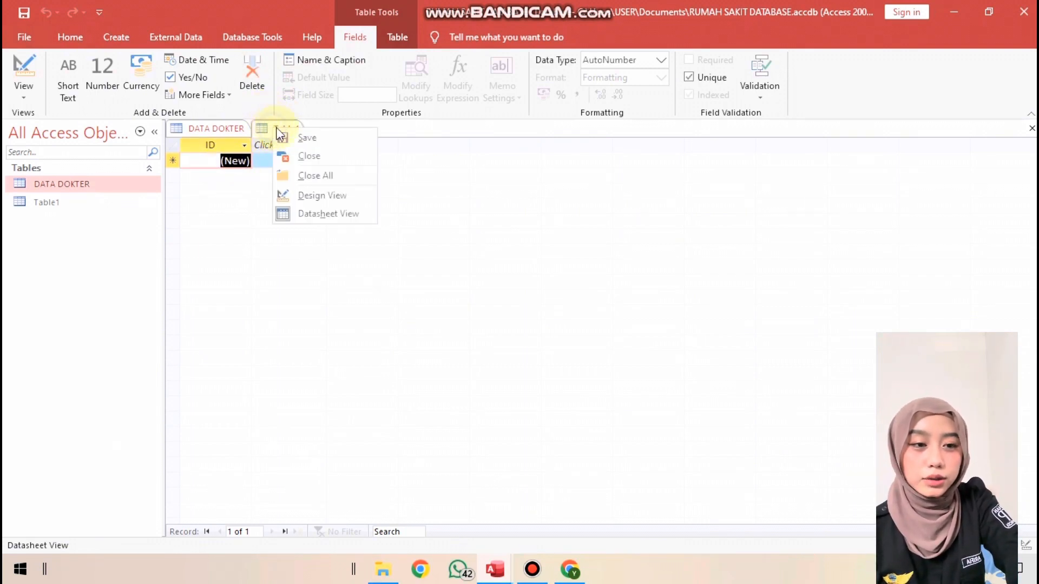
{"action": "left_click", "coordinate": [222, 128]}
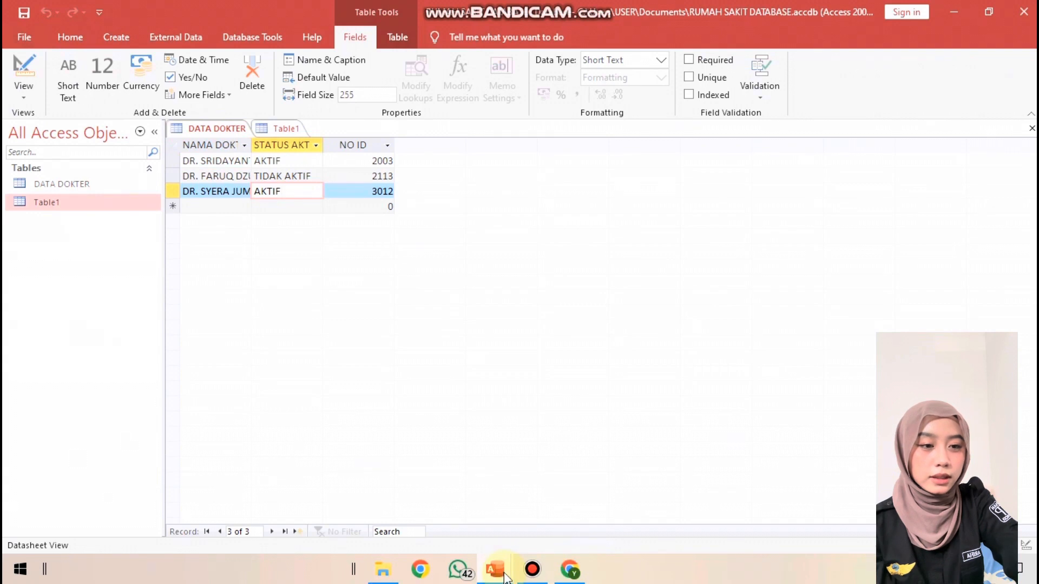
Look over the deceased-patient and referred-patient tables in the example Rumah Sakit_T3 database, and return to RUMAH SAKIT DATABASE
{"action": "mouse_move", "coordinate": [503, 575]}
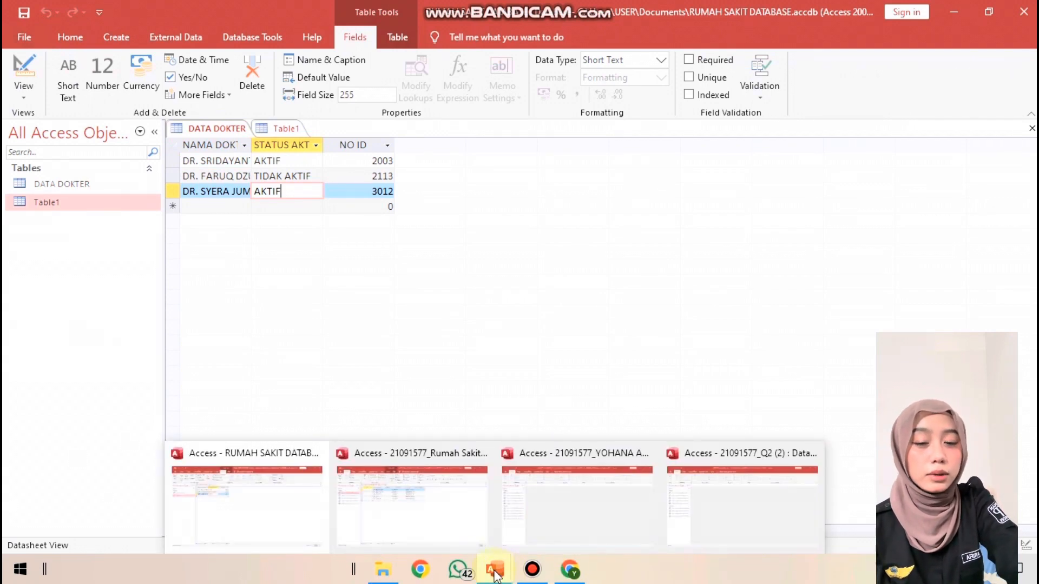
{"action": "left_click", "coordinate": [414, 506]}
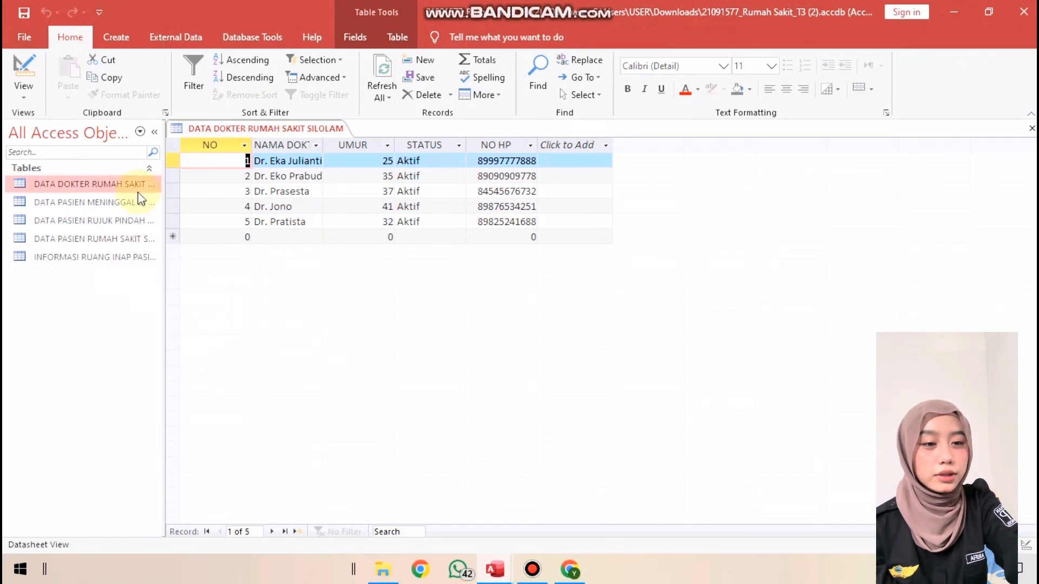
{"action": "left_click", "coordinate": [139, 207]}
{"action": "double_click", "coordinate": [139, 206]}
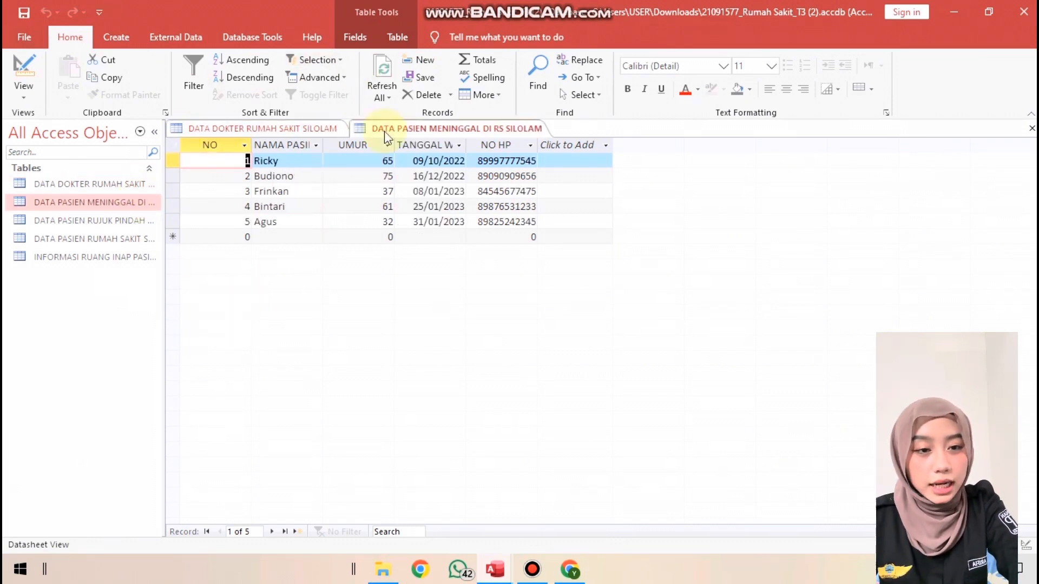
{"action": "double_click", "coordinate": [145, 221]}
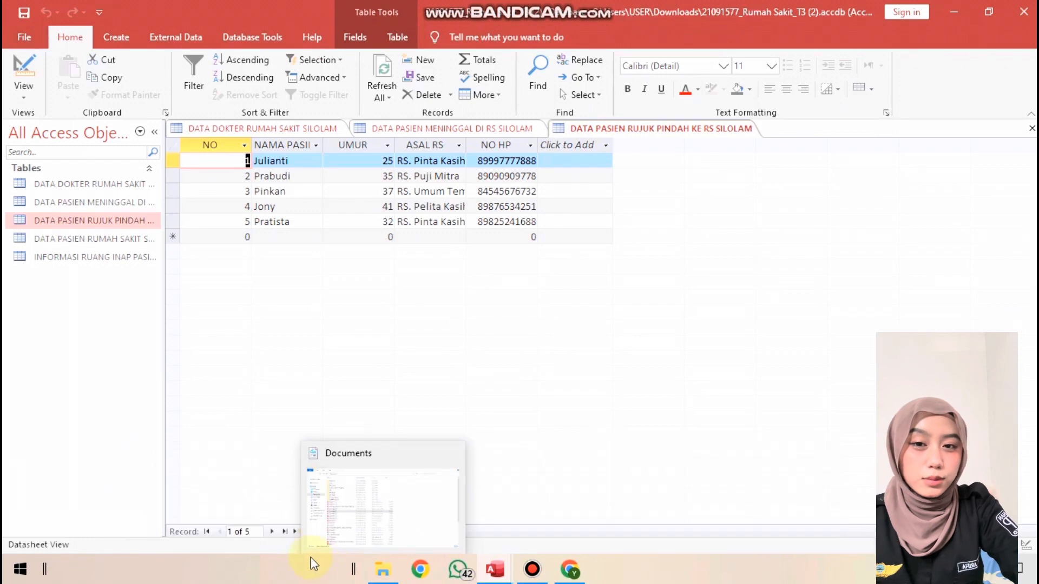
{"action": "mouse_move", "coordinate": [494, 567]}
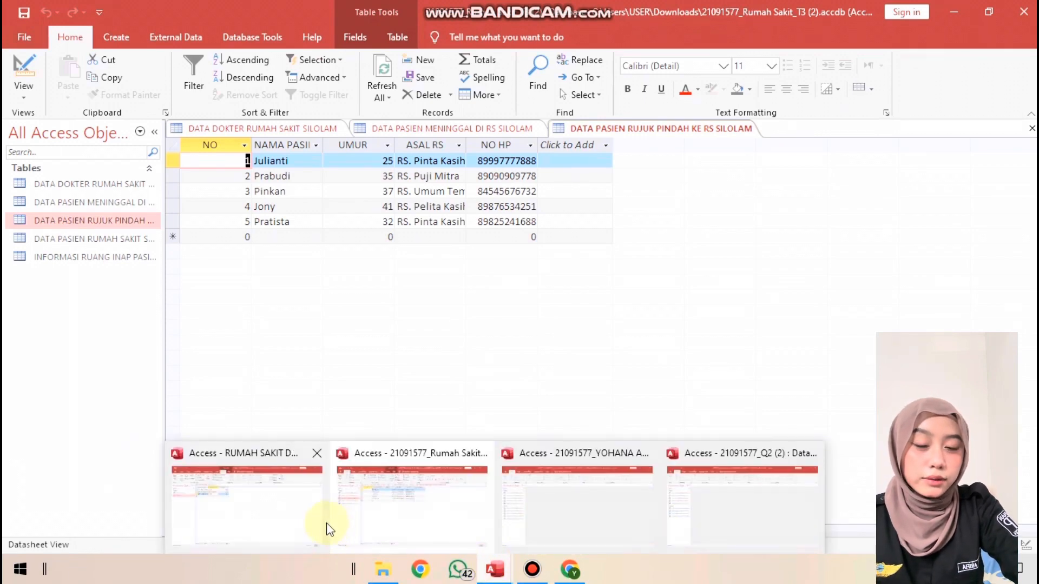
{"action": "left_click", "coordinate": [304, 515]}
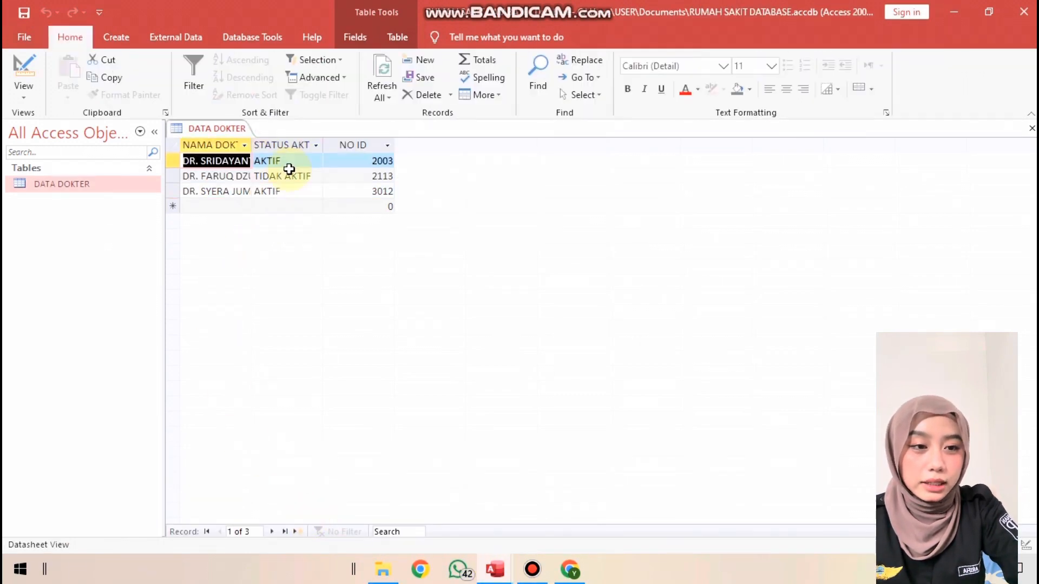
Create a form from the DATA DOKTER table and show it in Design View
{"action": "left_click", "coordinate": [129, 38]}
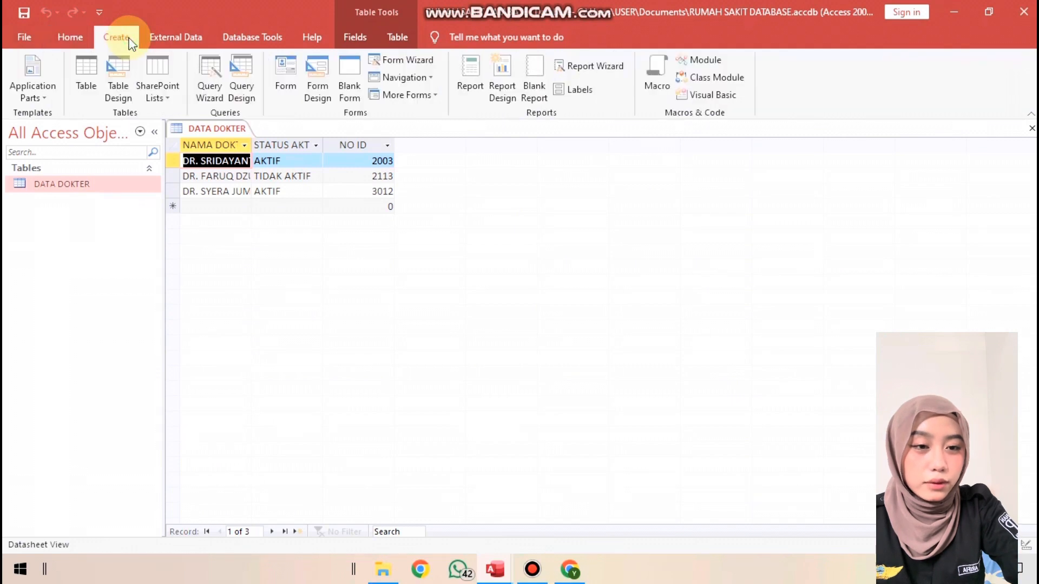
{"action": "left_click", "coordinate": [283, 80]}
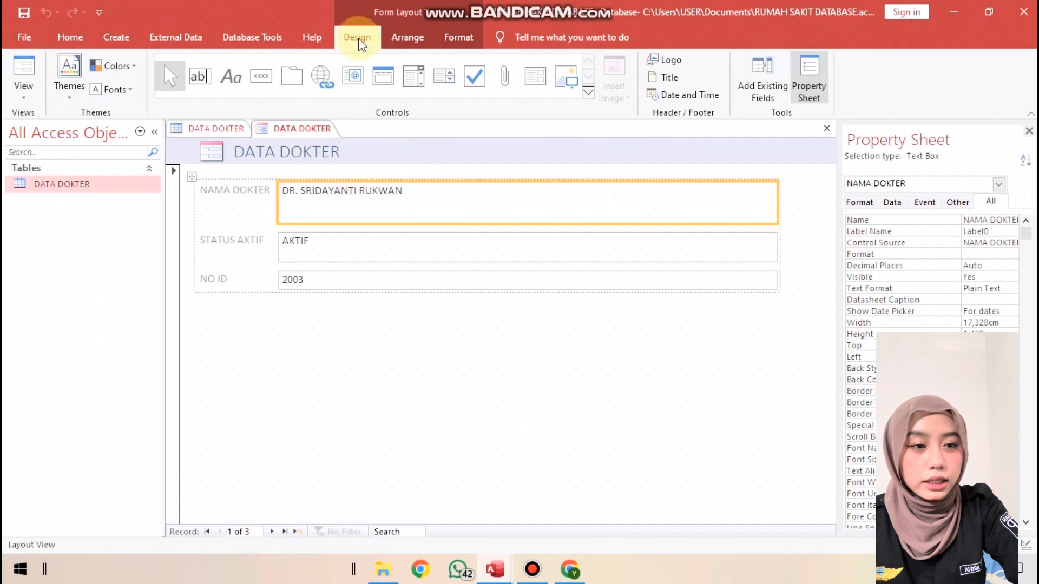
{"action": "left_click", "coordinate": [275, 130]}
{"action": "right_click", "coordinate": [277, 133]}
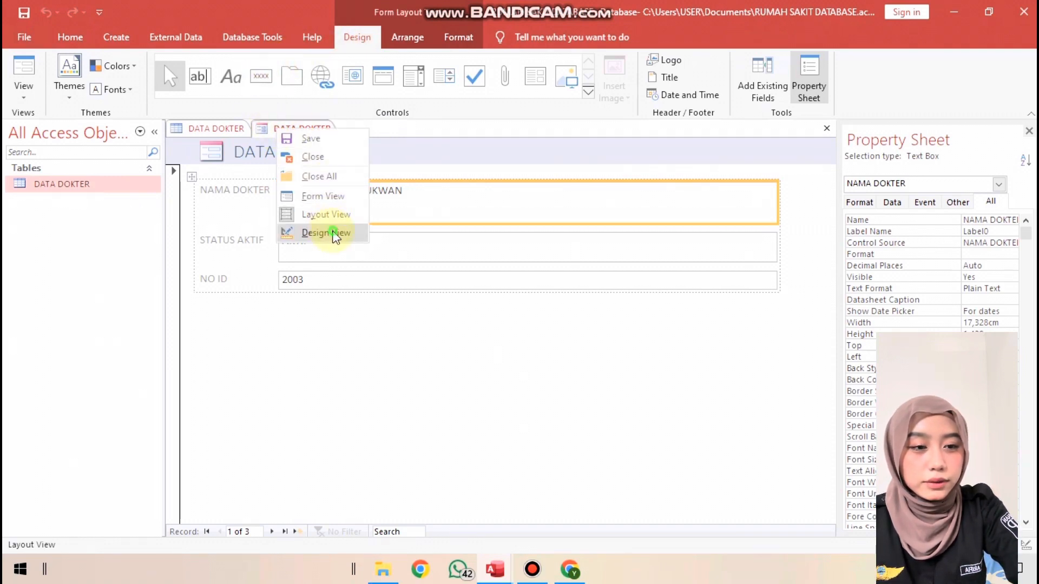
{"action": "left_click", "coordinate": [326, 232]}
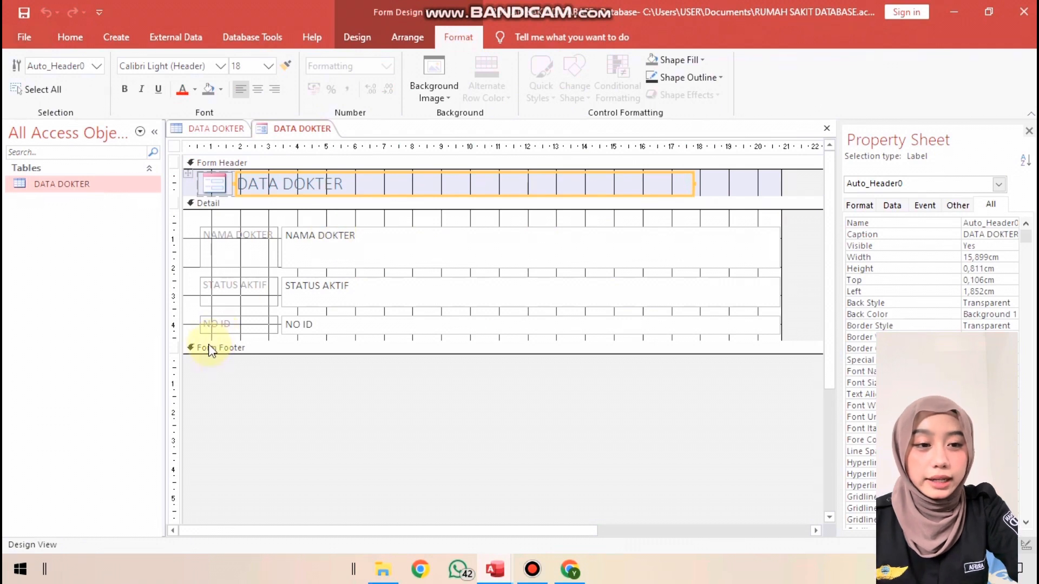
Extend the form's Detail section to about 6 cm tall and add a Go To First Record command button below NO ID
{"action": "left_click_drag", "start_coordinate": [208, 341], "coordinate": [211, 378]}
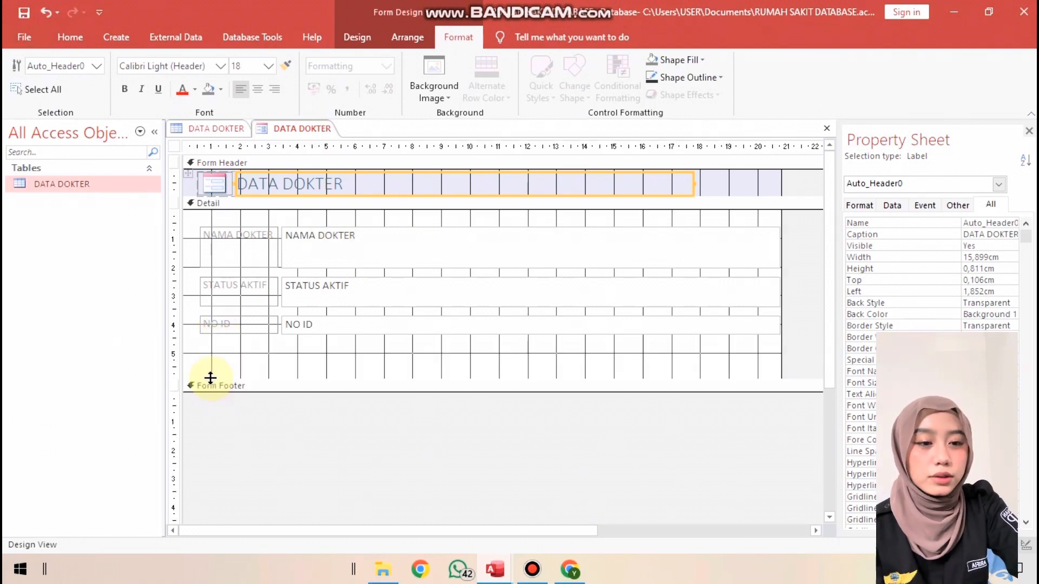
{"action": "left_click", "coordinate": [355, 38]}
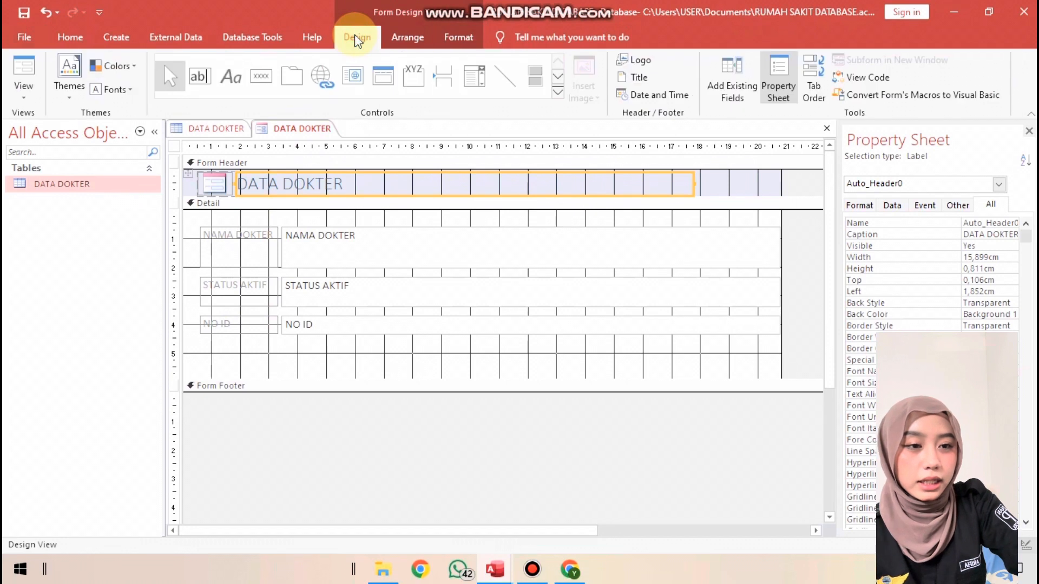
{"action": "left_click", "coordinate": [264, 77]}
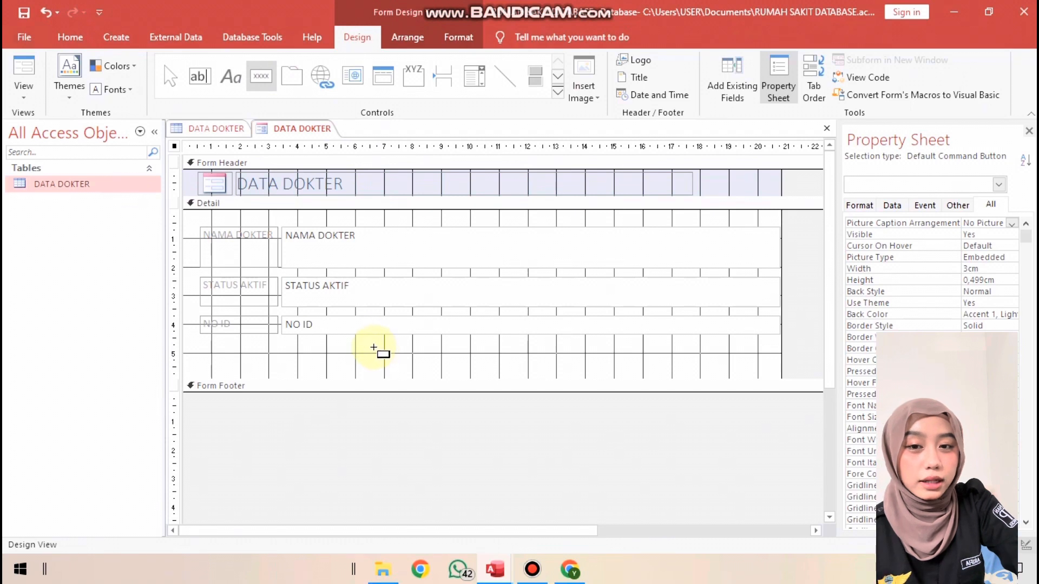
{"action": "left_click", "coordinate": [371, 345]}
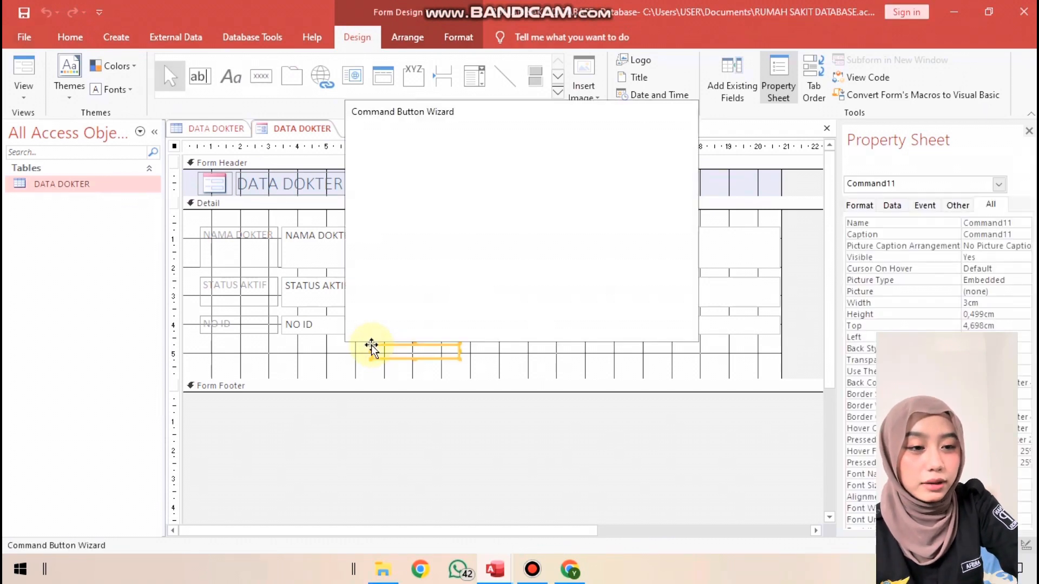
{"action": "left_click", "coordinate": [593, 236]}
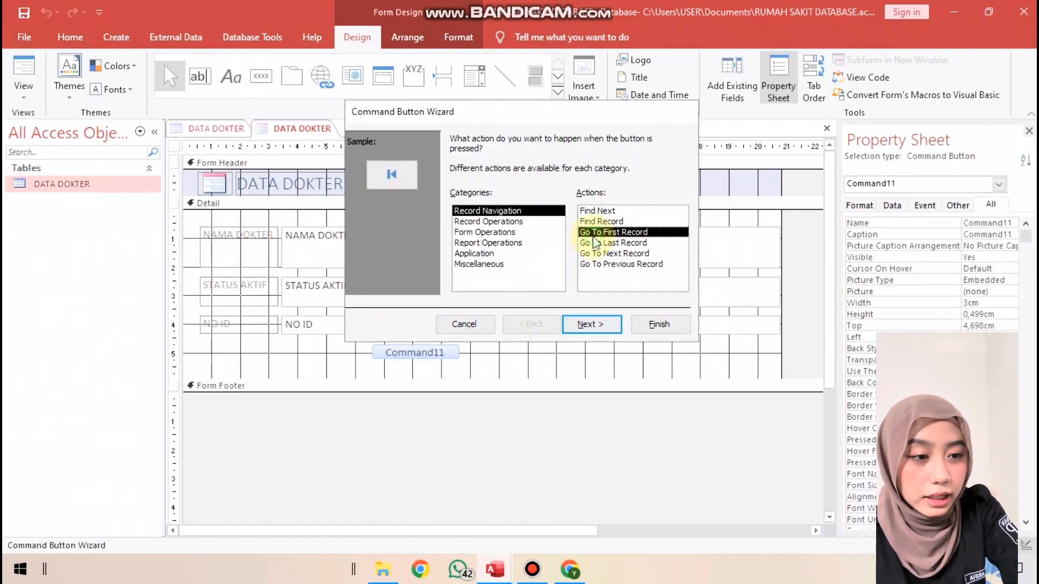
{"action": "left_click", "coordinate": [586, 324]}
{"action": "left_click", "coordinate": [603, 328]}
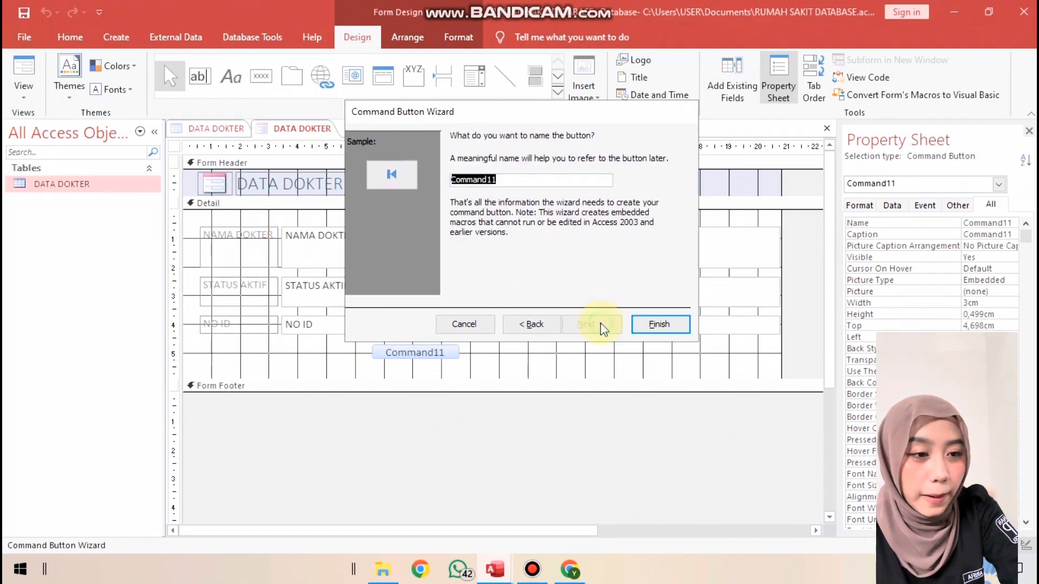
{"action": "left_click", "coordinate": [652, 326]}
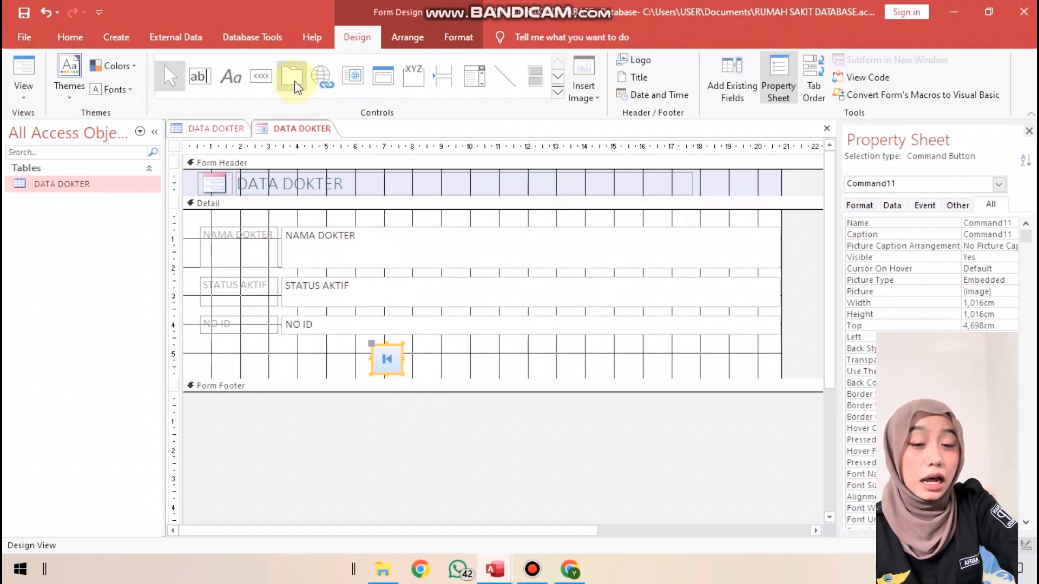
Add a Go To Previous Record command button and place it just right of the first-record button
{"action": "left_click", "coordinate": [274, 81]}
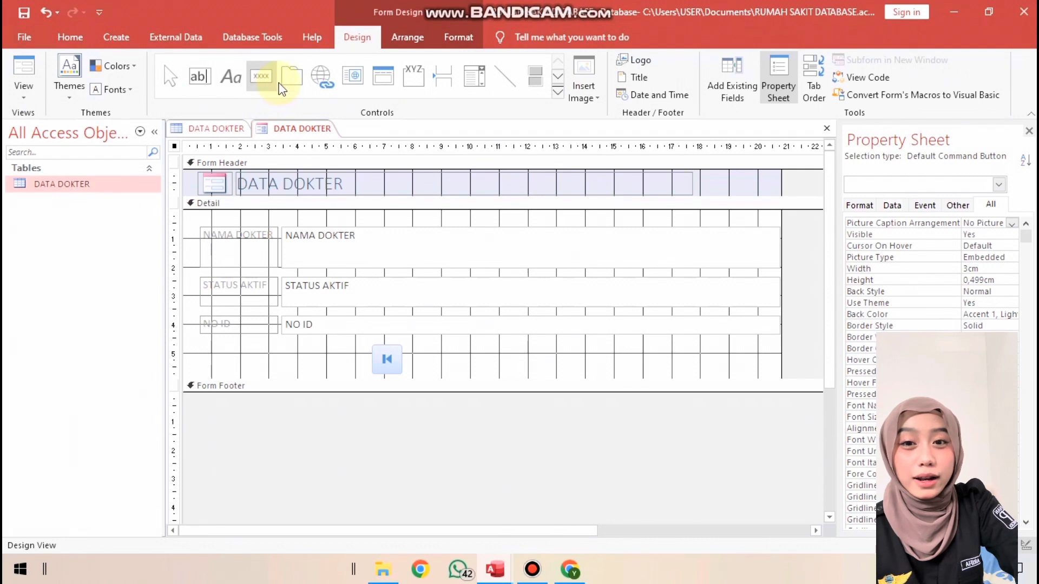
{"action": "left_click", "coordinate": [427, 357]}
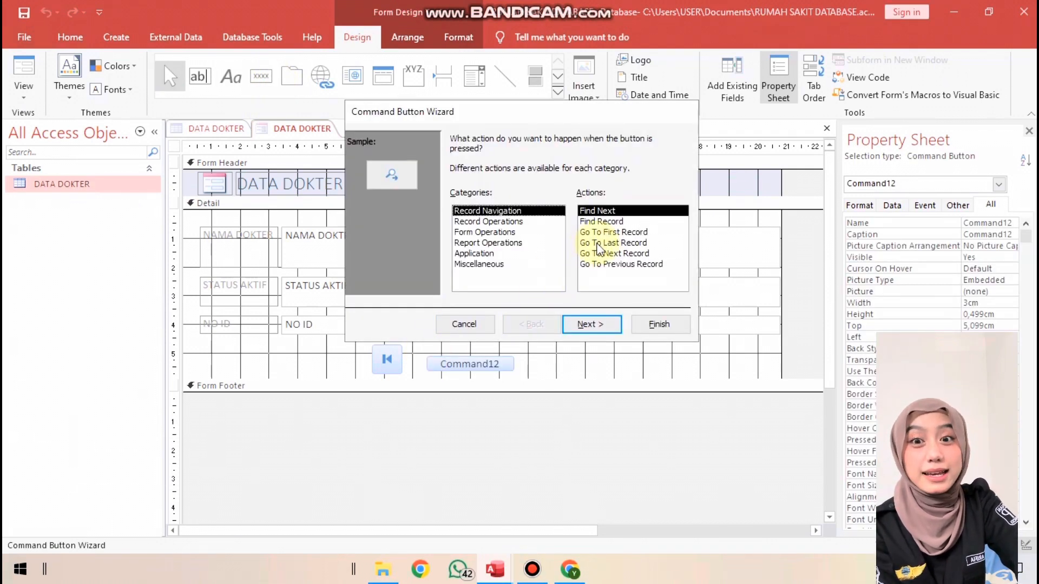
{"action": "left_click", "coordinate": [606, 264]}
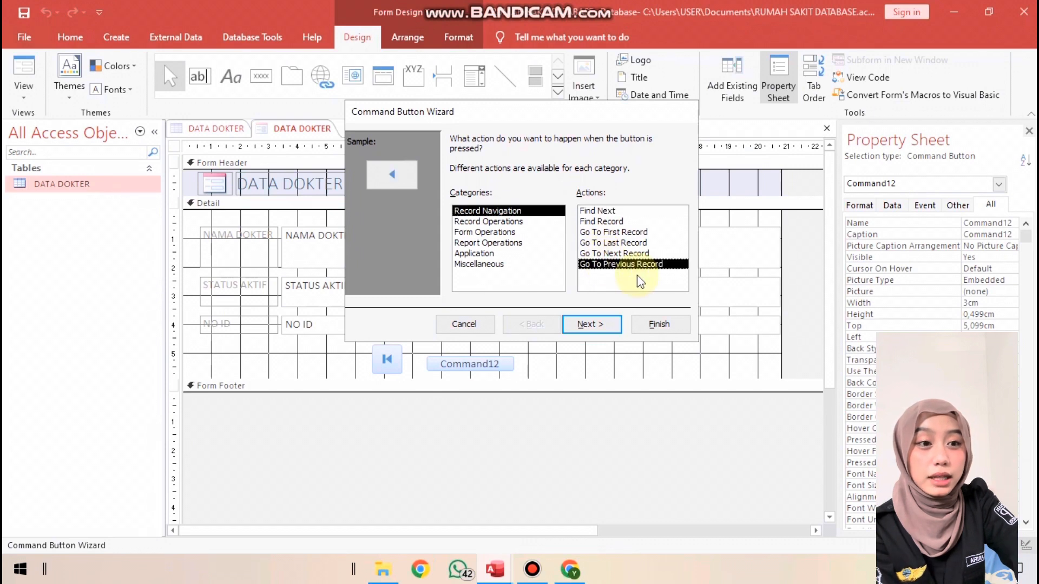
{"action": "left_click", "coordinate": [613, 325]}
{"action": "left_click", "coordinate": [613, 324]}
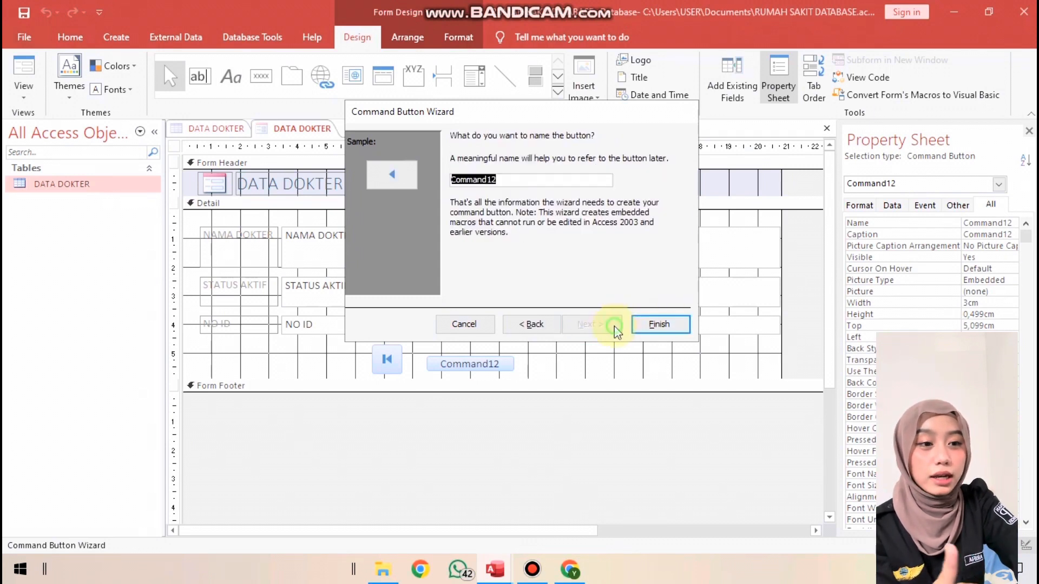
{"action": "left_click", "coordinate": [637, 325]}
{"action": "left_click", "coordinate": [469, 411]}
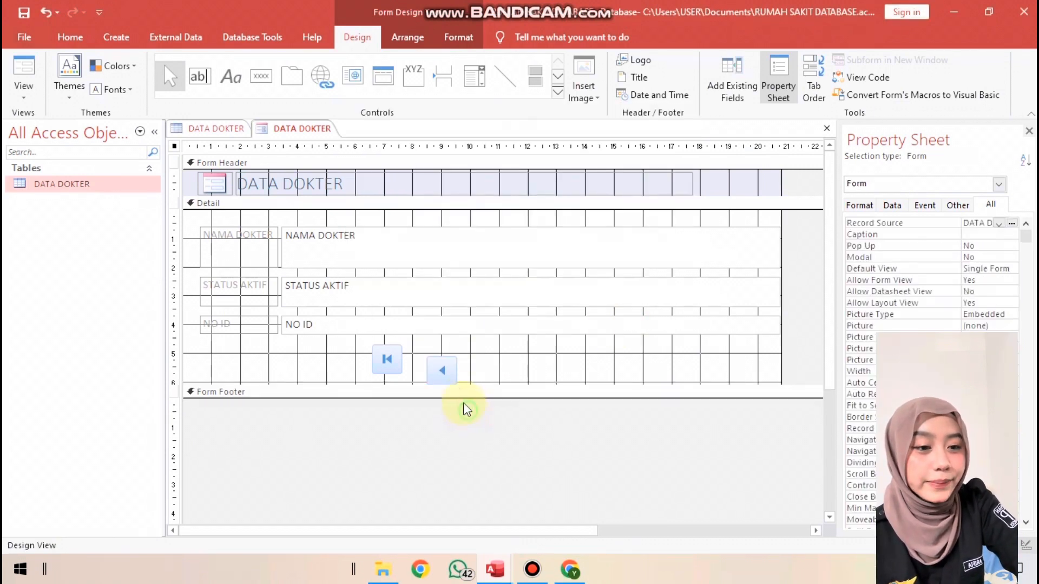
{"action": "left_click_drag", "start_coordinate": [449, 373], "coordinate": [429, 361]}
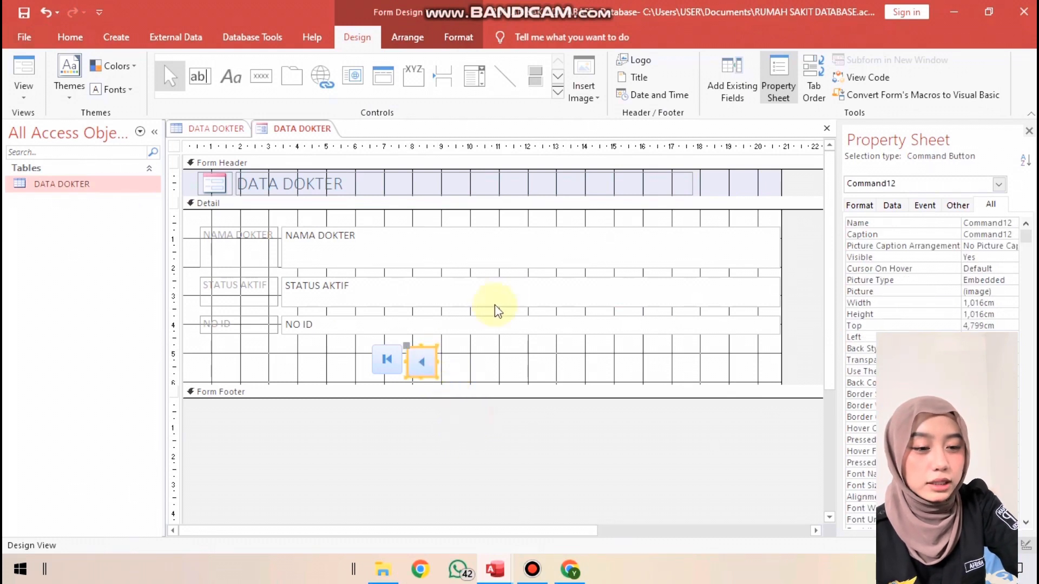
Add a Go To Last Record command button and place it right of the previous-record button, leaving room for one button between them
{"action": "left_click", "coordinate": [261, 76]}
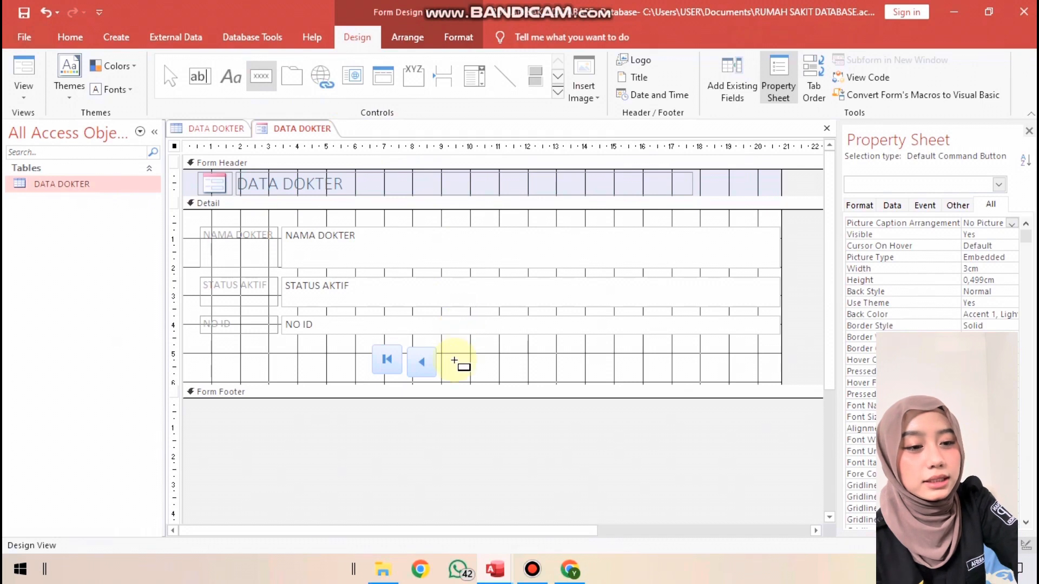
{"action": "left_click", "coordinate": [451, 355]}
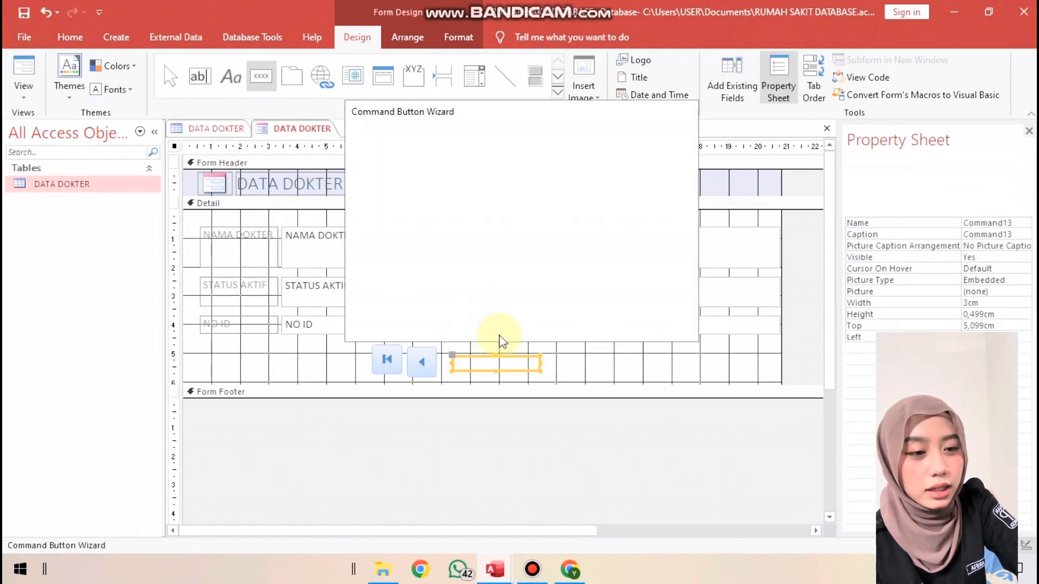
{"action": "left_click", "coordinate": [591, 243]}
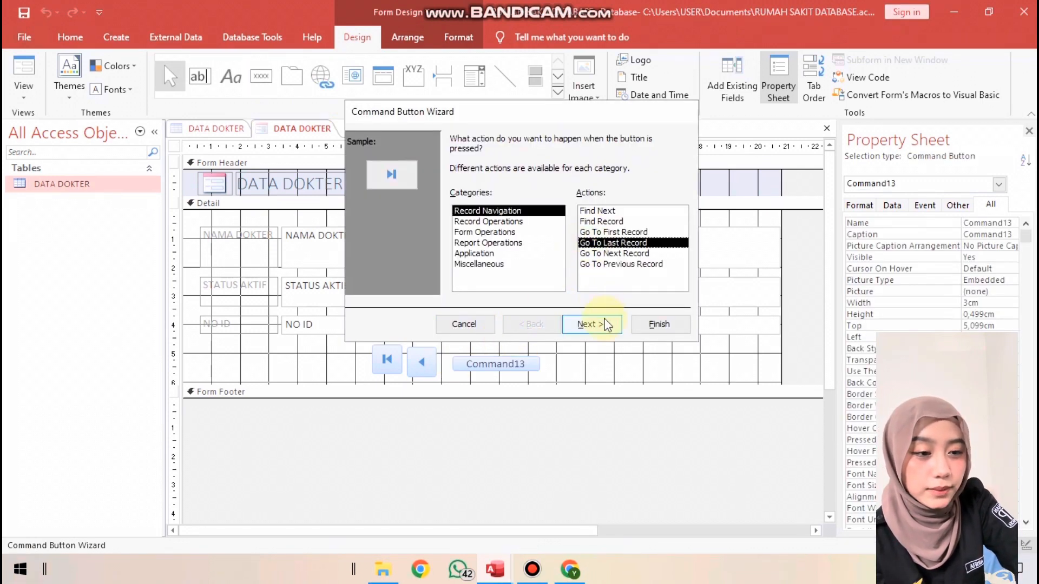
{"action": "left_click", "coordinate": [599, 324]}
{"action": "left_click", "coordinate": [599, 323]}
{"action": "left_click", "coordinate": [638, 330]}
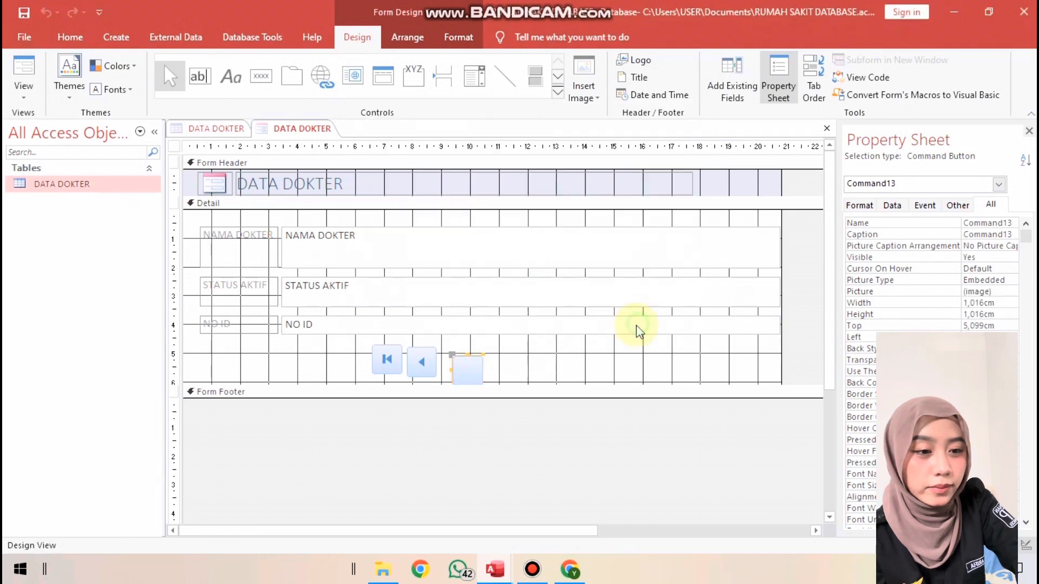
{"action": "left_click", "coordinate": [494, 371]}
{"action": "mouse_move", "coordinate": [471, 379]}
{"action": "left_mouse_down"}
{"action": "mouse_move", "coordinate": [482, 359]}
{"action": "mouse_move", "coordinate": [495, 363]}
{"action": "mouse_move", "coordinate": [459, 355]}
{"action": "mouse_move", "coordinate": [546, 371]}
{"action": "left_mouse_up"}
Add a Go To Next Record command button and place it in the gap between the previous-record and last-record buttons
{"action": "left_click", "coordinate": [260, 79]}
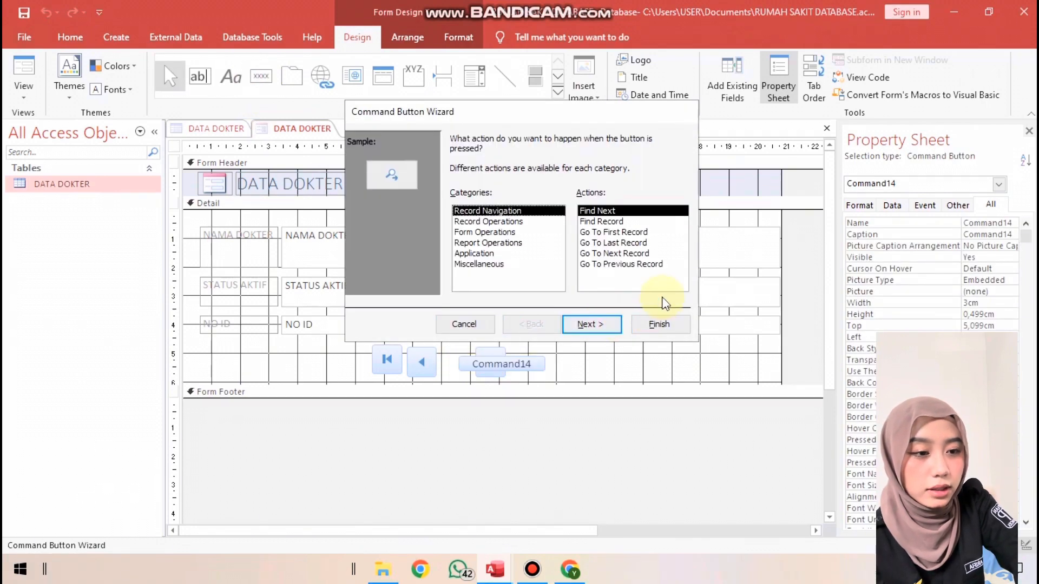
{"action": "left_click", "coordinate": [628, 254]}
{"action": "left_click", "coordinate": [609, 327]}
{"action": "left_click", "coordinate": [609, 328]}
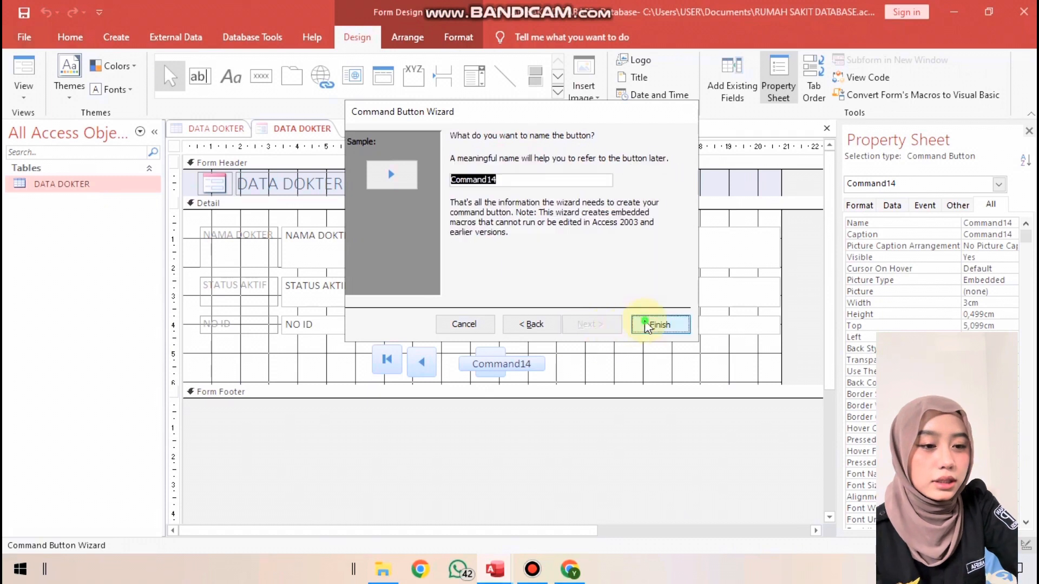
{"action": "left_click", "coordinate": [645, 327]}
{"action": "left_click", "coordinate": [515, 425]}
{"action": "left_click_drag", "start_coordinate": [477, 376], "coordinate": [464, 374]}
{"action": "left_click", "coordinate": [494, 363]}
{"action": "left_click", "coordinate": [483, 412]}
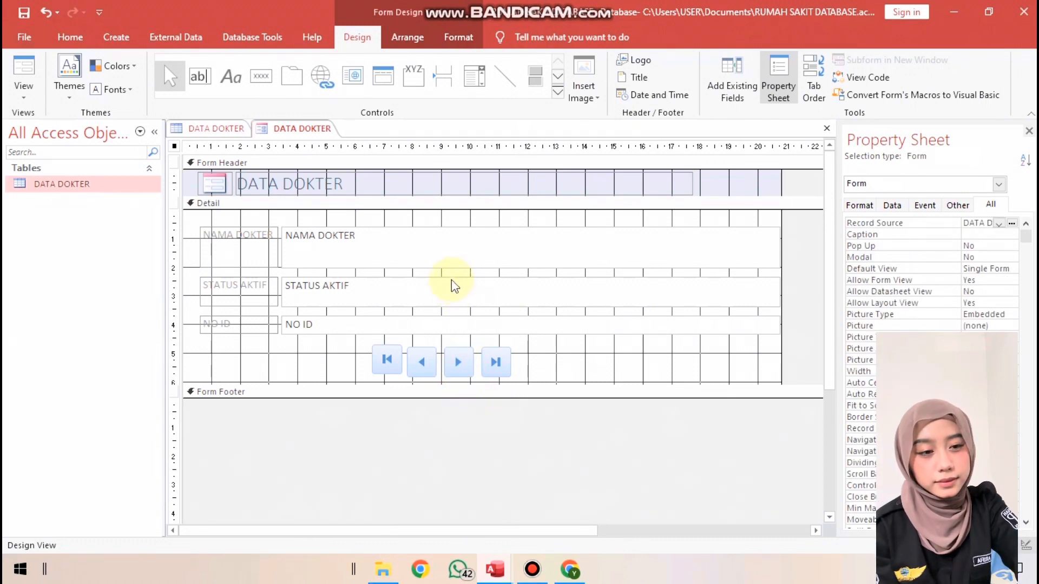
Fill the next-record and last-record buttons with the same light purple back color
{"action": "right_click", "coordinate": [468, 365]}
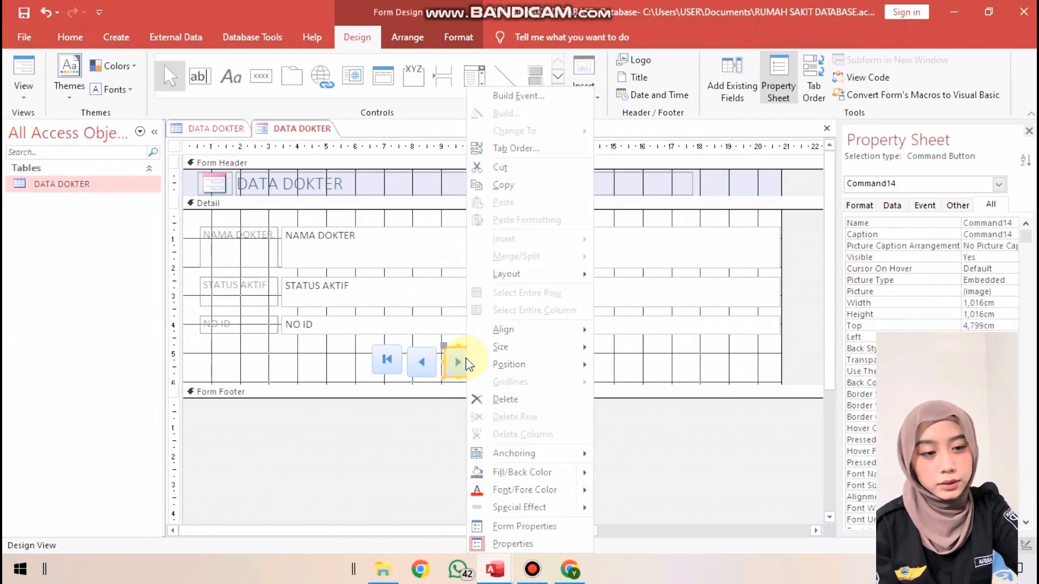
{"action": "mouse_move", "coordinate": [568, 479]}
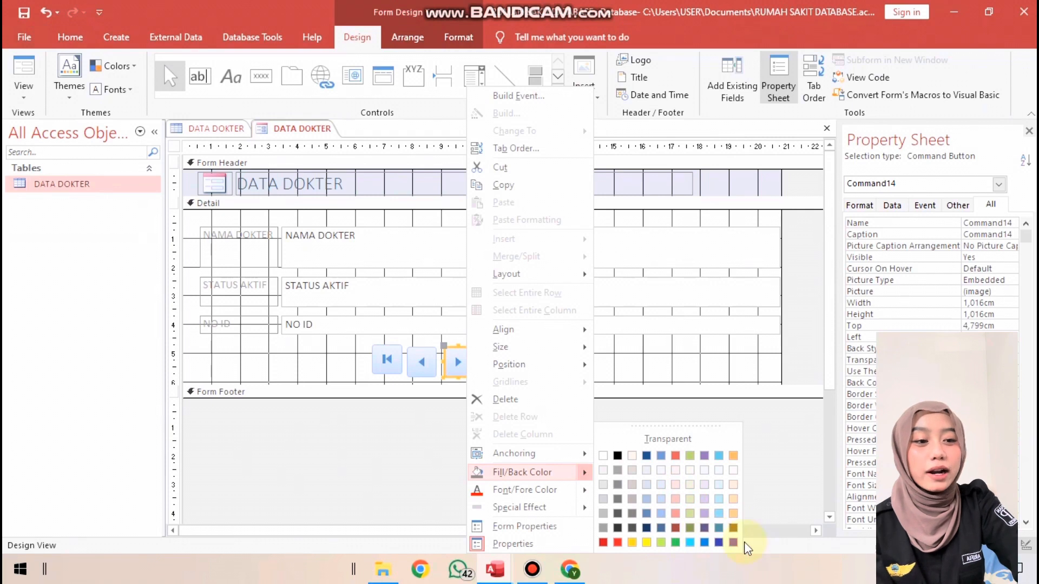
{"action": "left_click", "coordinate": [705, 515]}
{"action": "left_click", "coordinate": [498, 368]}
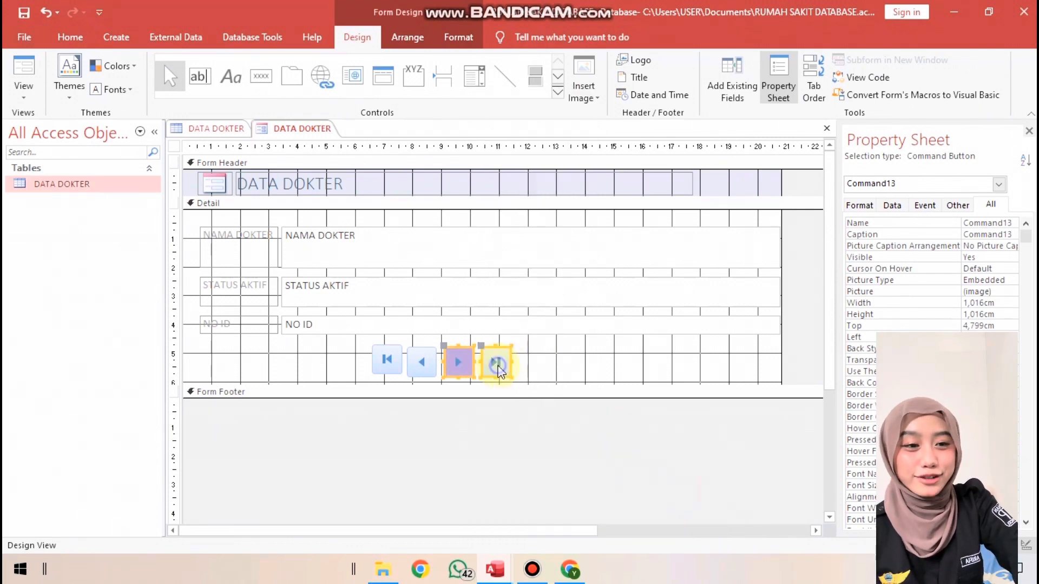
{"action": "right_click", "coordinate": [498, 368]}
{"action": "left_click", "coordinate": [563, 473]}
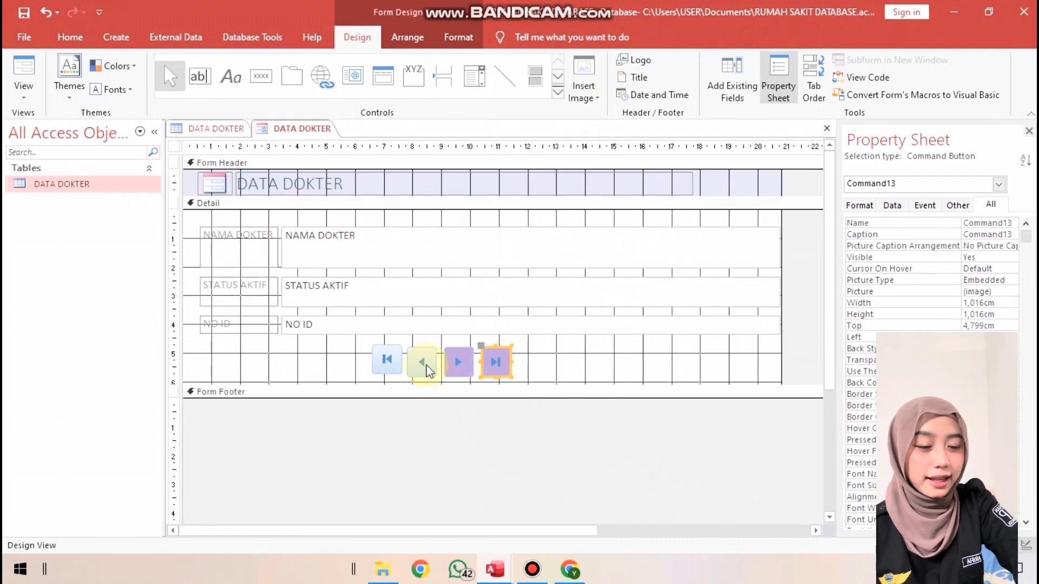
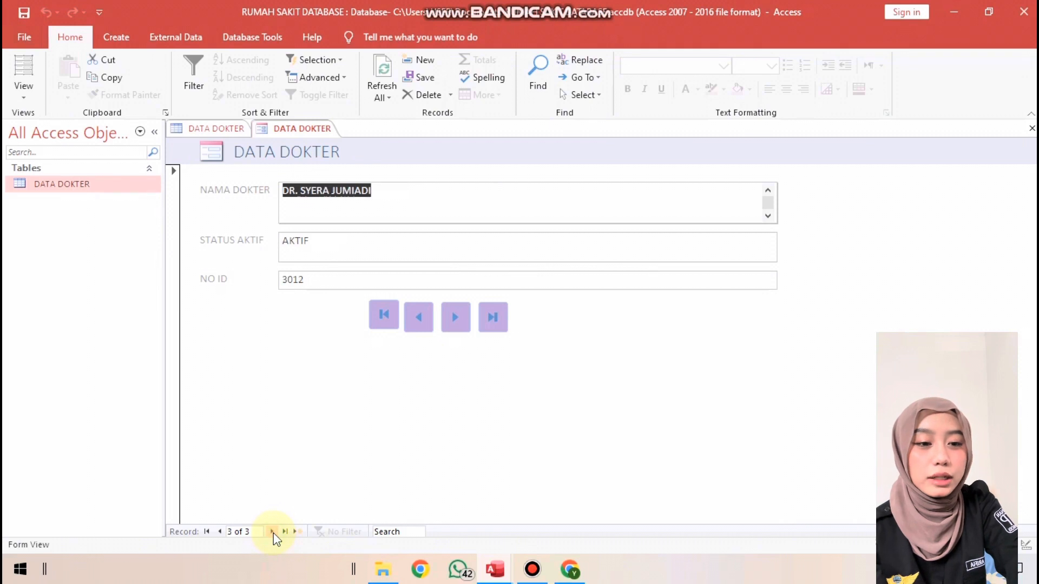
Test moving through the doctor records using the form's next-record and first-record buttons, starting from the first record
{"action": "left_click", "coordinate": [207, 532]}
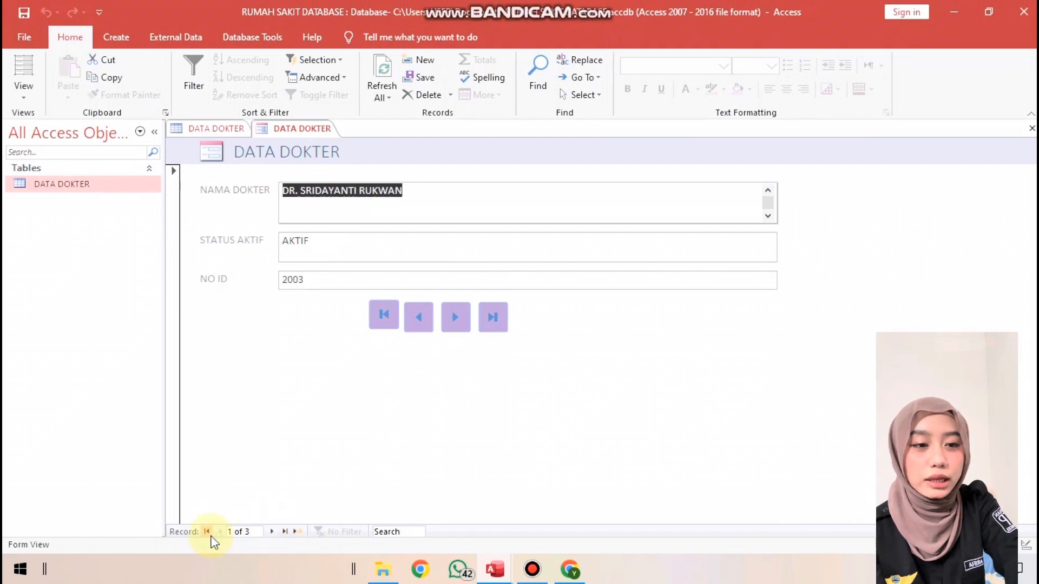
{"action": "left_click", "coordinate": [463, 319]}
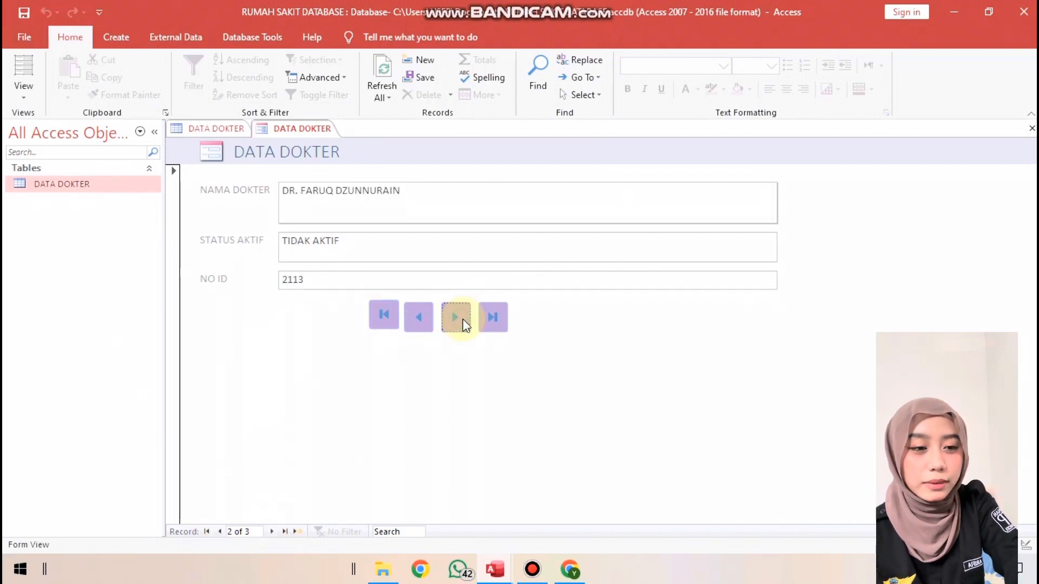
{"action": "left_click", "coordinate": [462, 320]}
{"action": "left_click", "coordinate": [389, 321]}
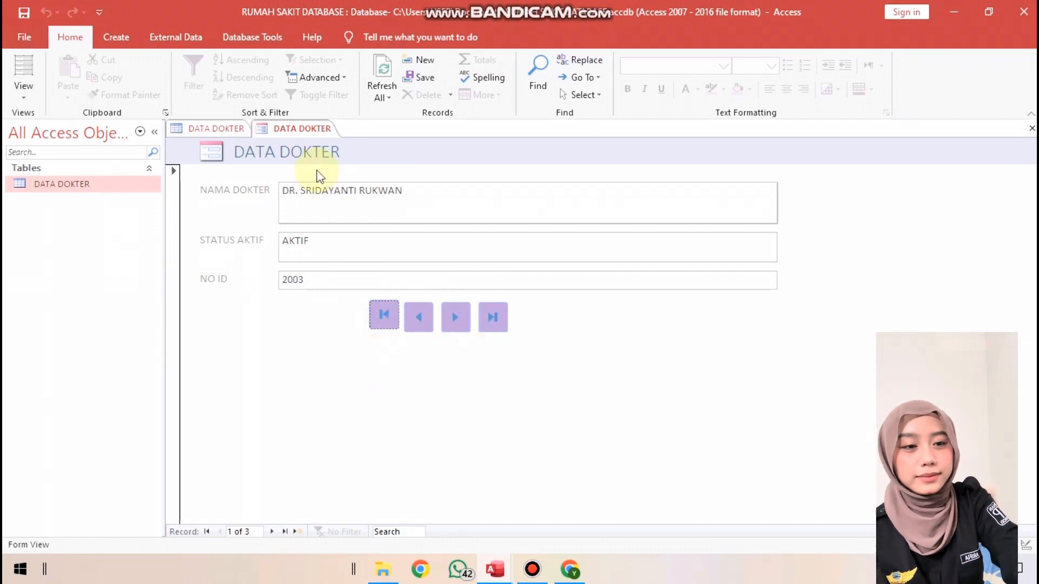
Save the form under the name FORM DATA DOKTER
{"action": "right_click", "coordinate": [300, 136]}
{"action": "left_click", "coordinate": [324, 145]}
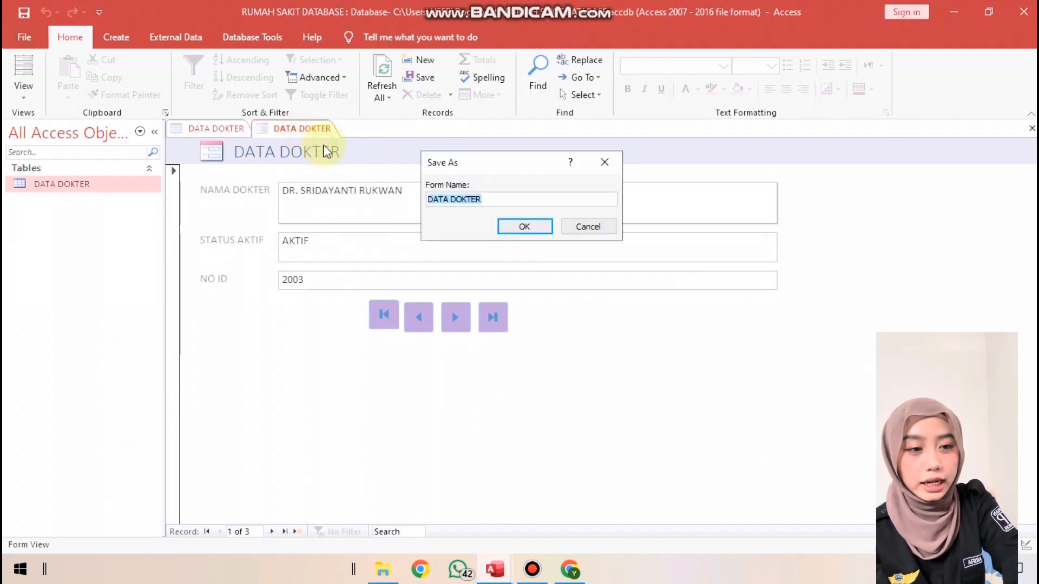
{"action": "left_click", "coordinate": [490, 201]}
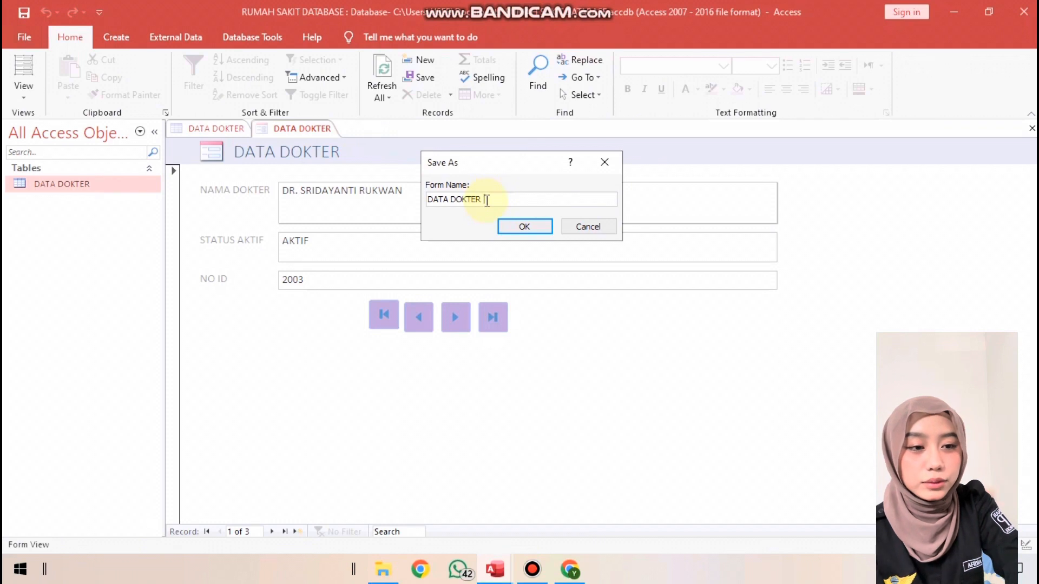
{"action": "left_click", "coordinate": [427, 200]}
{"action": "type", "text": "FORM"}
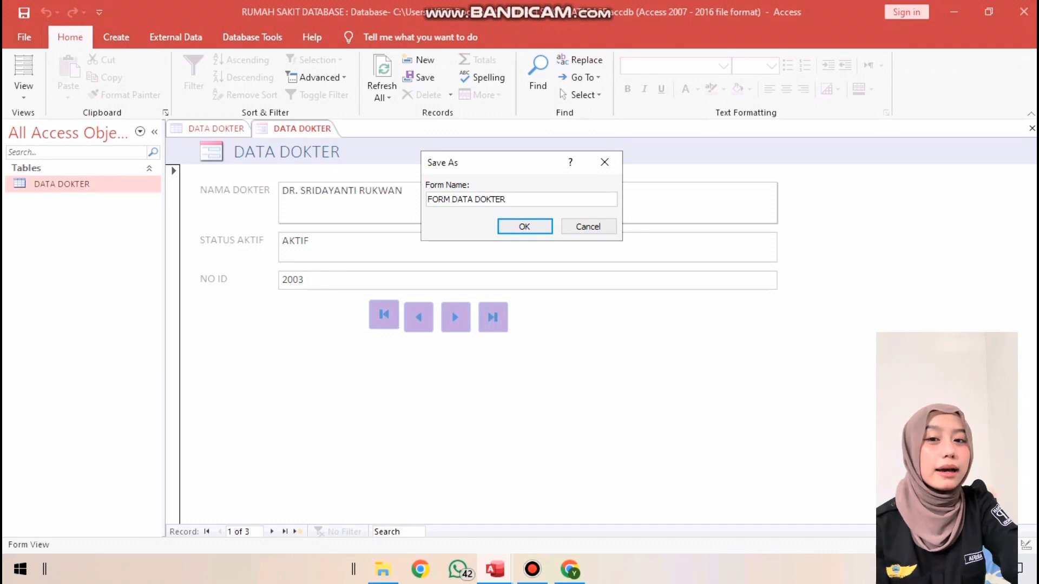
{"action": "key", "text": "Return"}
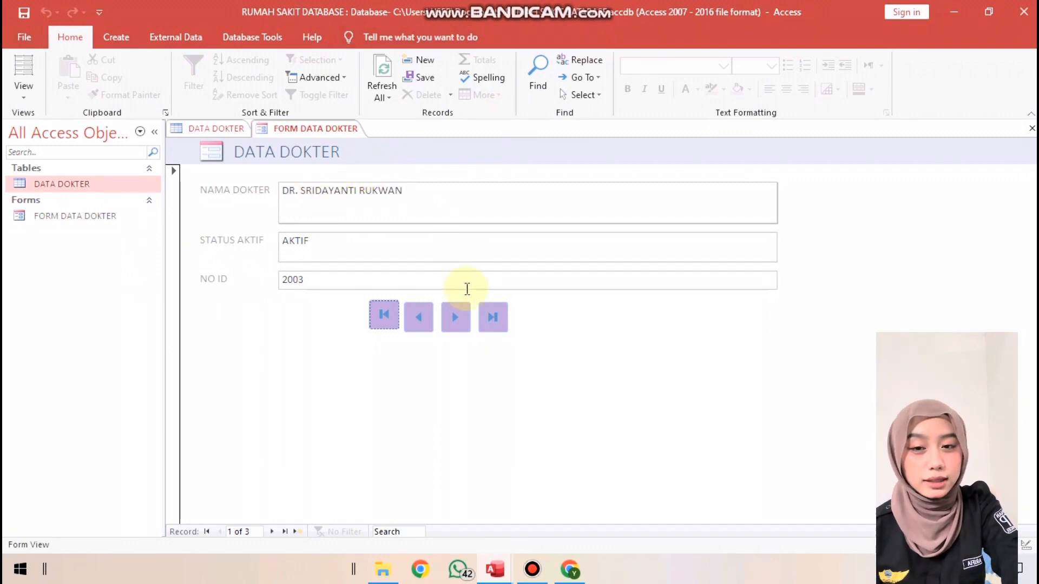
Check the DATA DOKTER table and the saved FORM DATA DOKTER form in the object list
{"action": "left_click", "coordinate": [115, 217]}
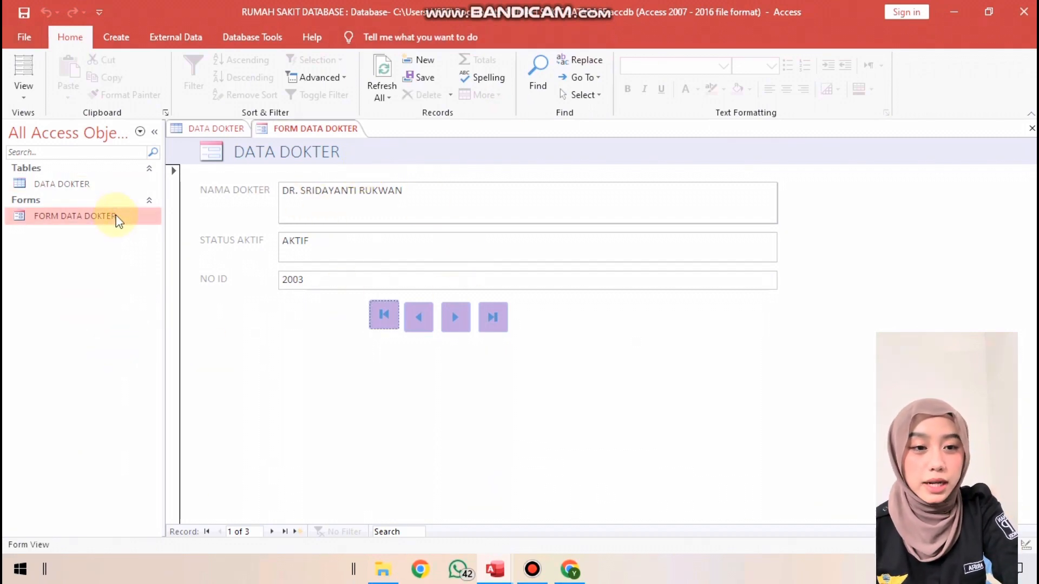
{"action": "double_click", "coordinate": [112, 184]}
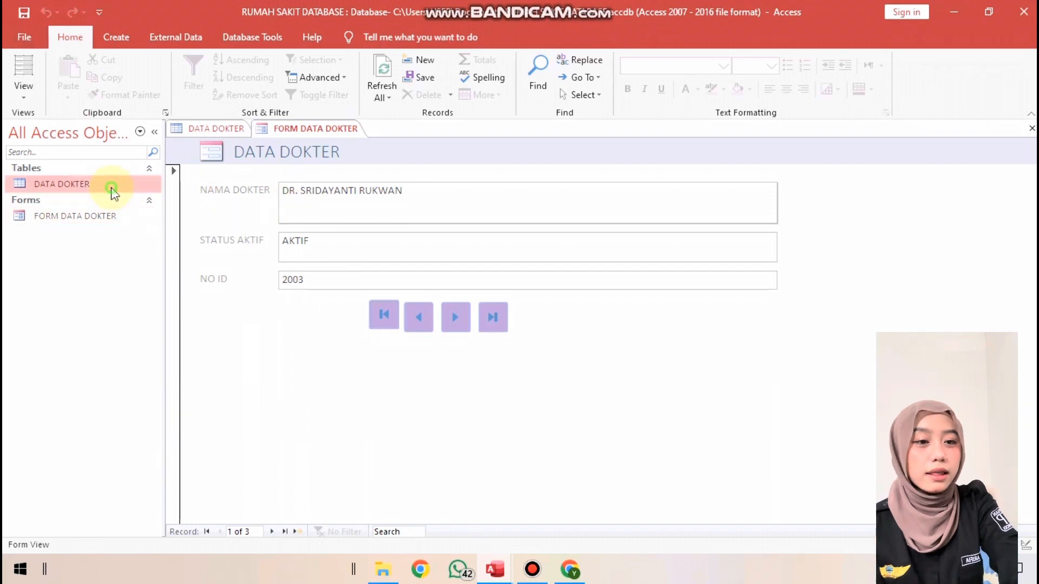
{"action": "double_click", "coordinate": [125, 217]}
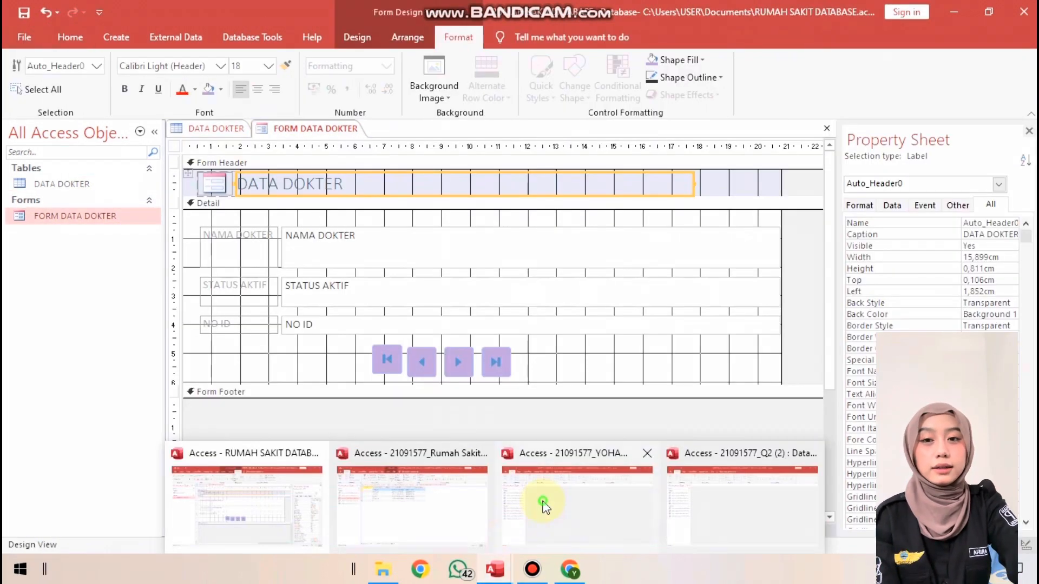
Switch to the other open Access database of example forms and view its doctor, deceased-patient, referred-patient and hospital-patient forms
{"action": "left_click", "coordinate": [541, 498]}
{"action": "double_click", "coordinate": [129, 292]}
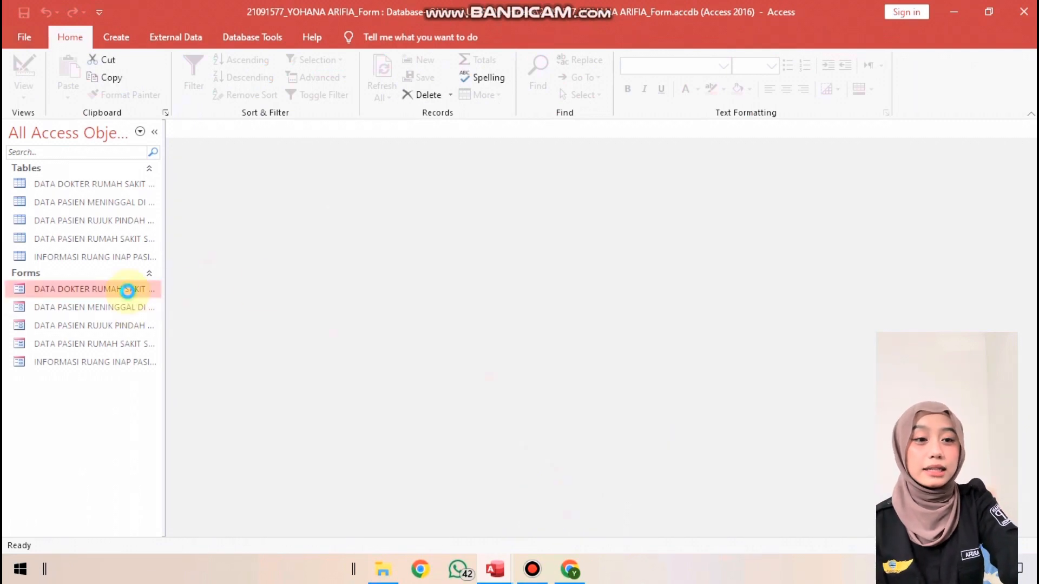
{"action": "double_click", "coordinate": [141, 309]}
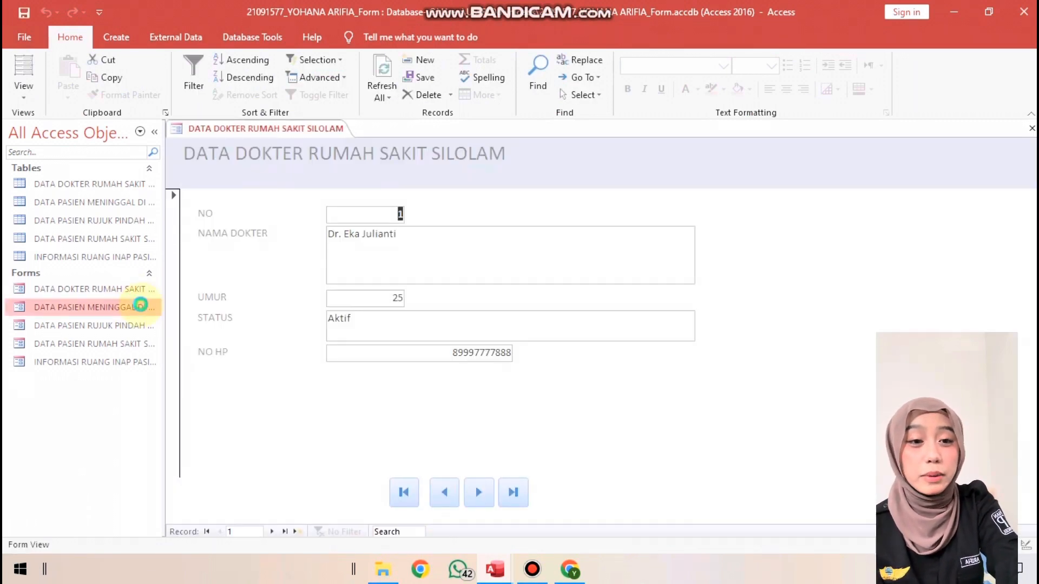
{"action": "double_click", "coordinate": [139, 327]}
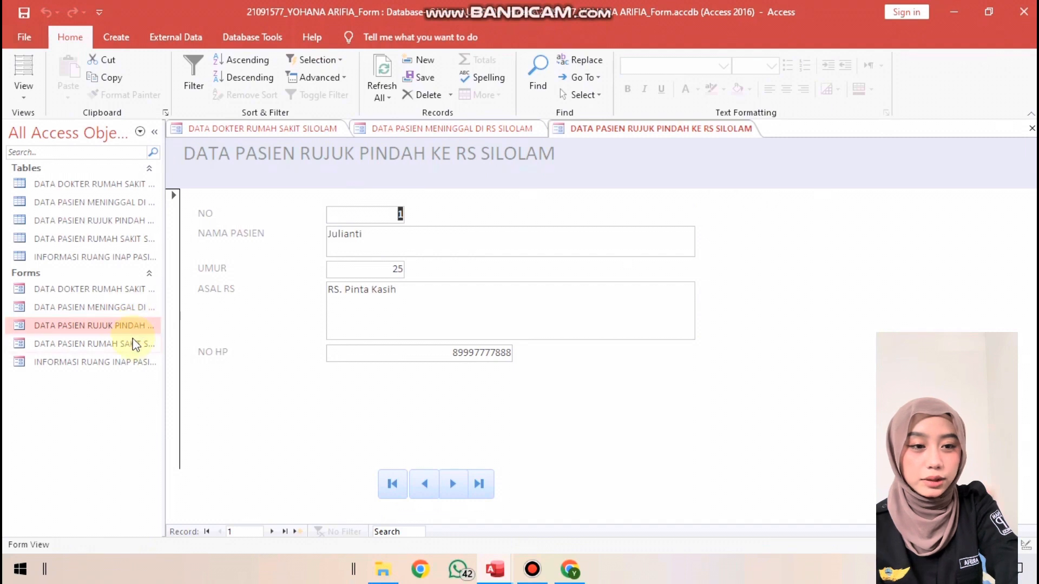
{"action": "double_click", "coordinate": [135, 344]}
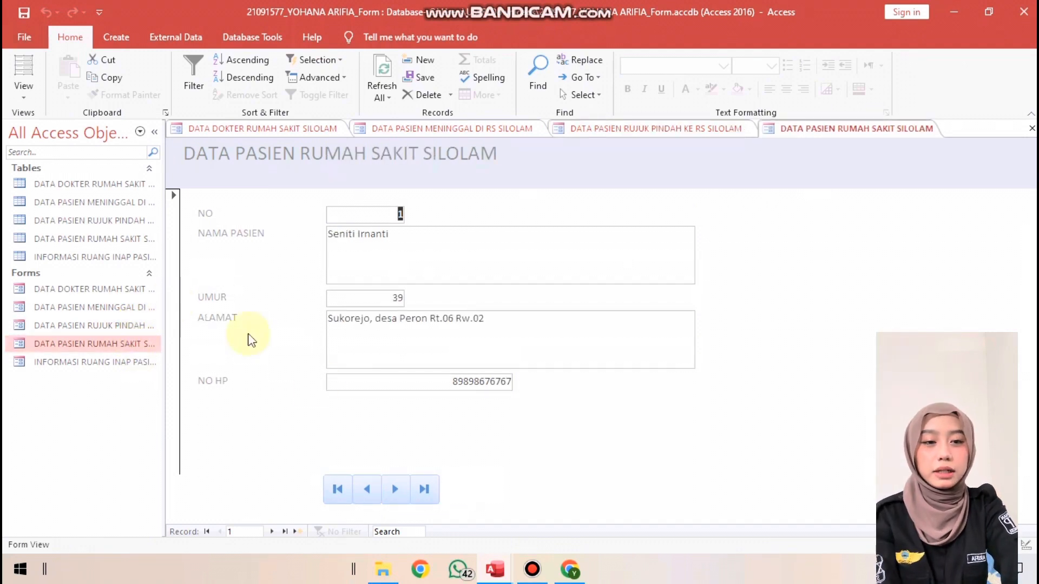
Switch back to RUMAH SAKIT DATABASE and open the DATA DOKTER table
{"action": "mouse_move", "coordinate": [494, 568]}
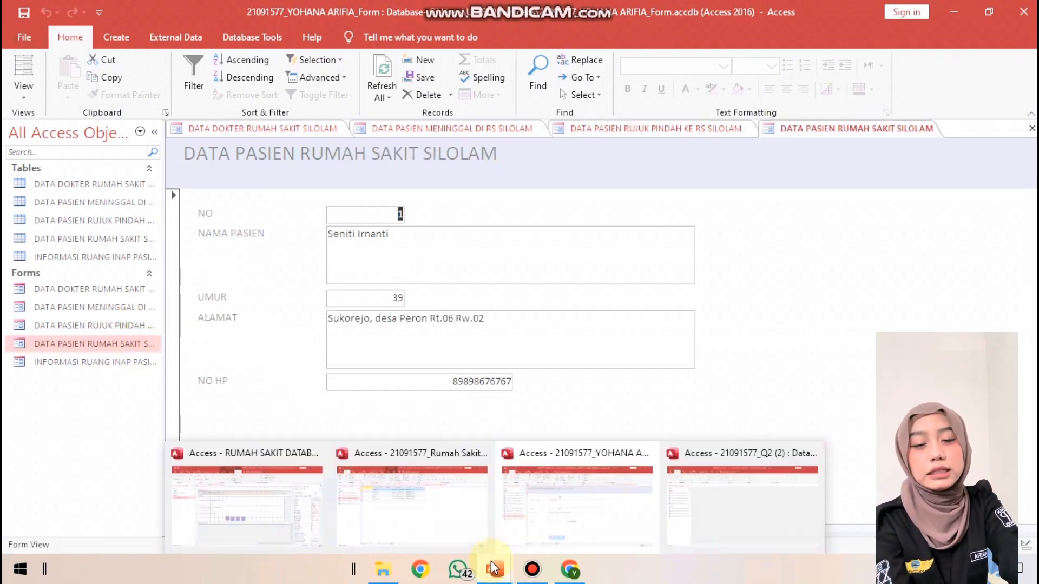
{"action": "left_click", "coordinate": [257, 479]}
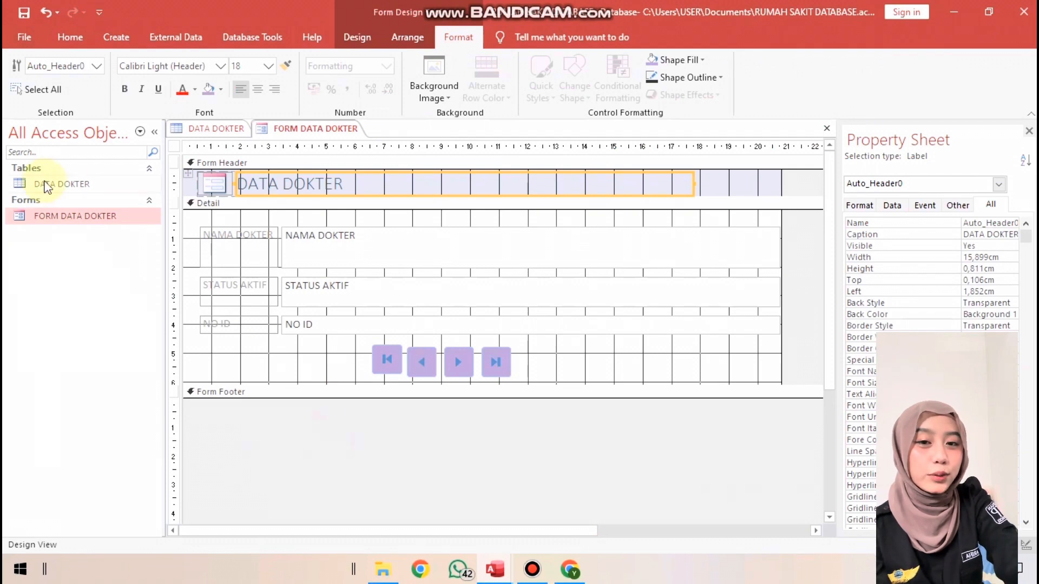
{"action": "left_click", "coordinate": [70, 183]}
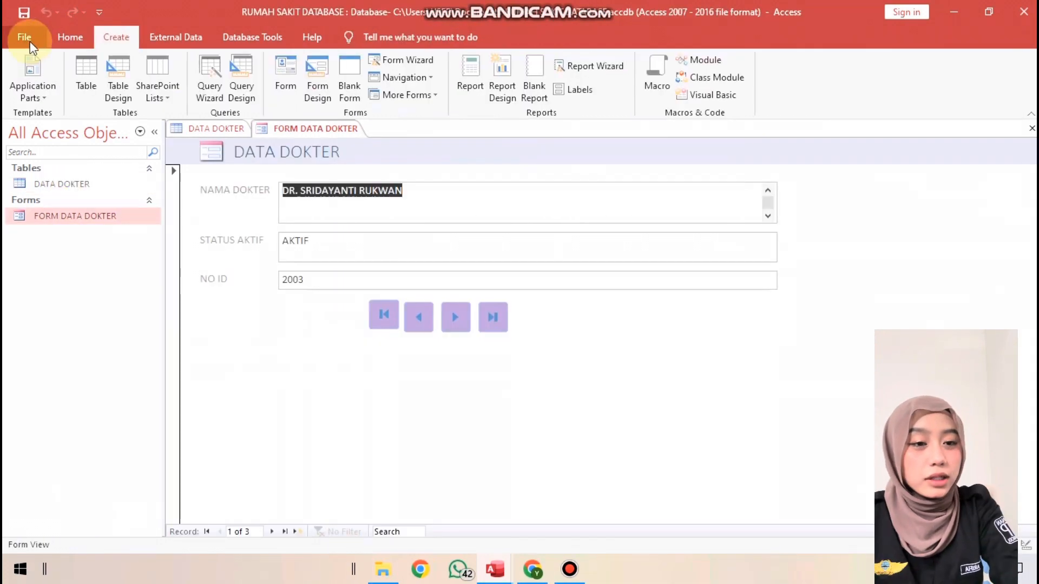
{"action": "left_click", "coordinate": [67, 43]}
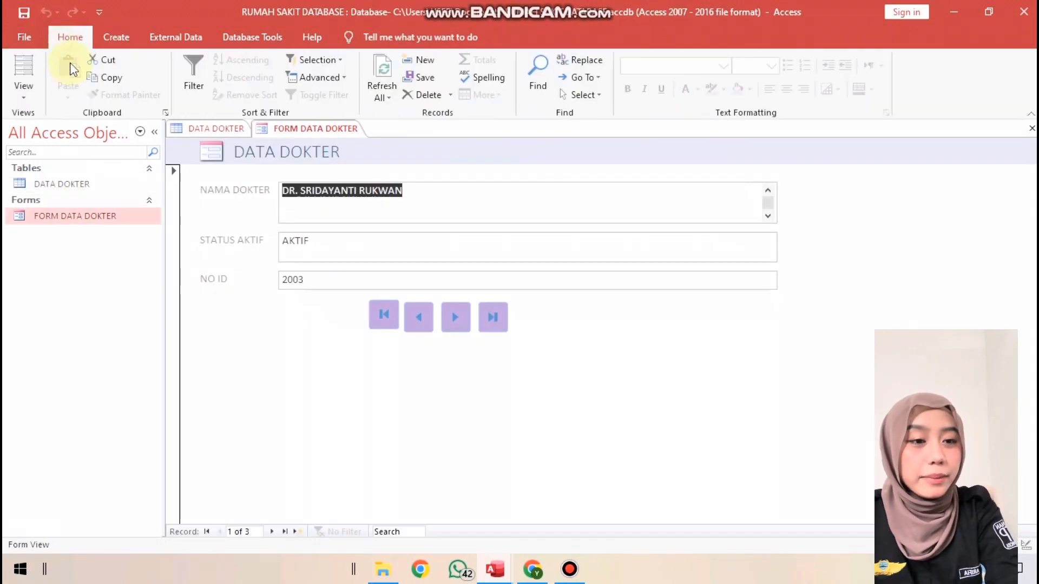
{"action": "double_click", "coordinate": [82, 183]}
Create a new query in design view with the DATA DOKTER table as its source
{"action": "left_click", "coordinate": [117, 36]}
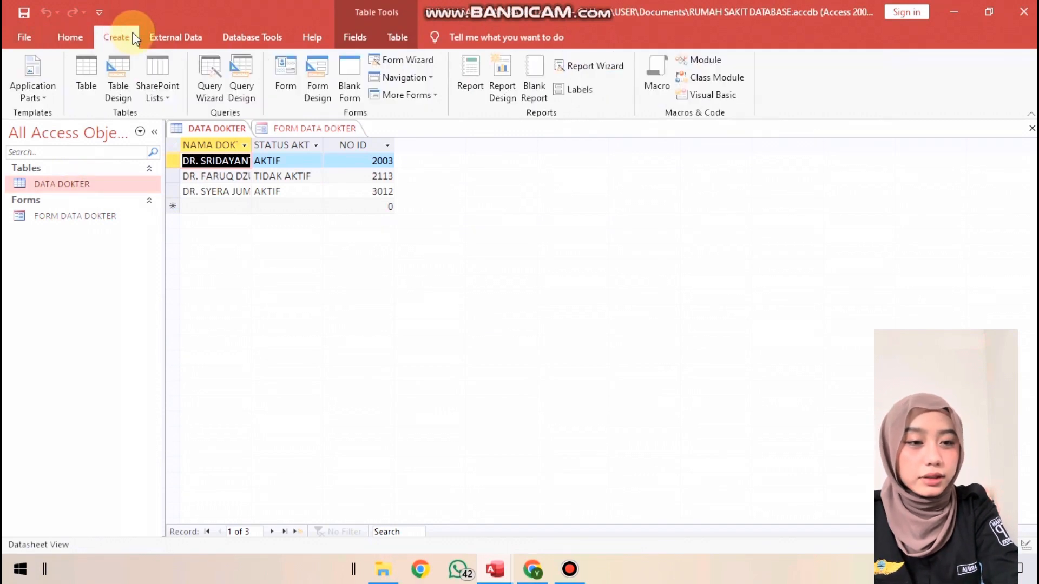
{"action": "left_click", "coordinate": [241, 78]}
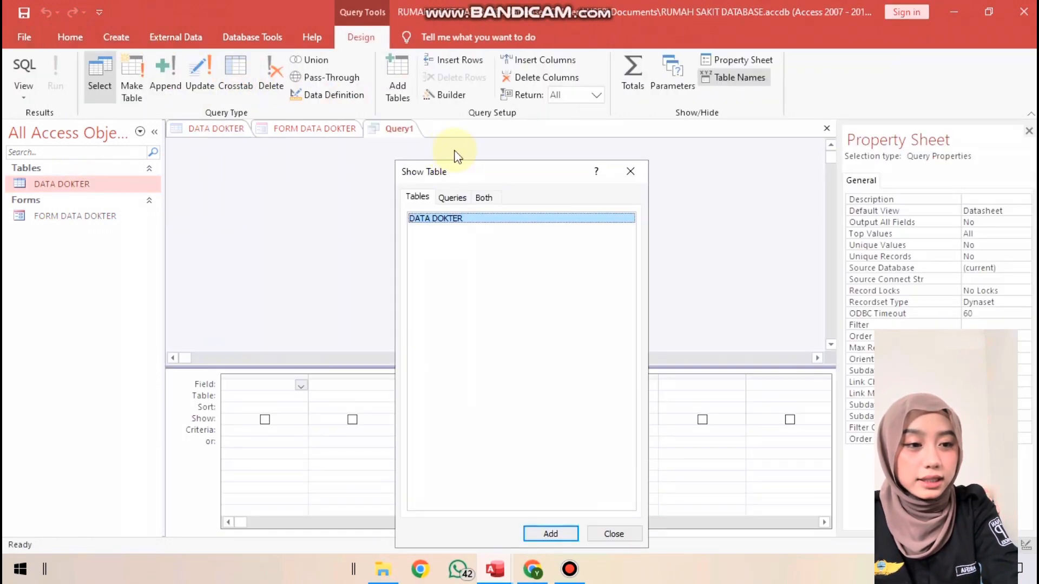
{"action": "left_click", "coordinate": [550, 534]}
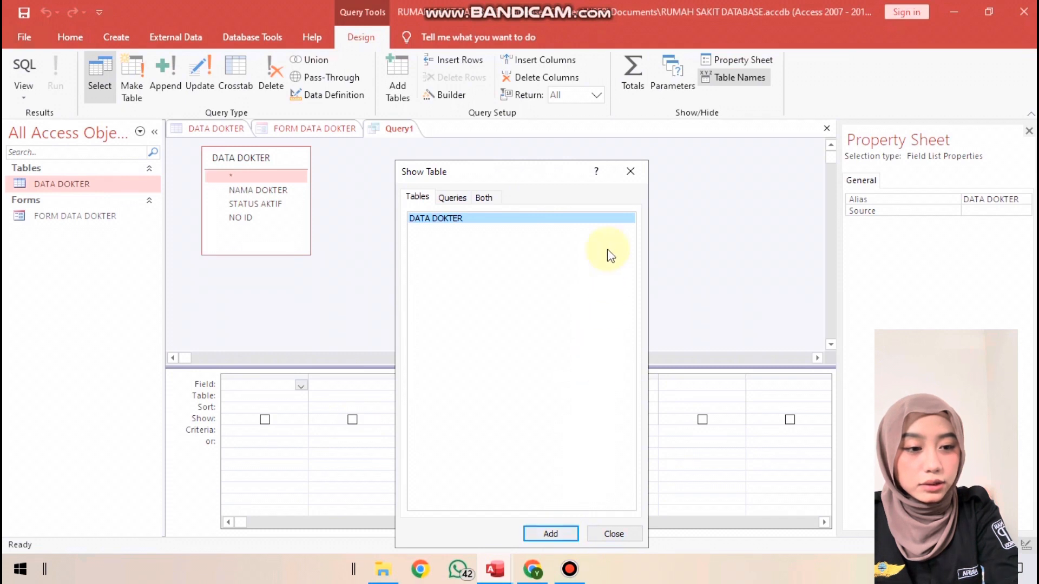
{"action": "left_click", "coordinate": [629, 172]}
Add the NAMA DOKTER, STATUS AKTIF and NO ID fields to the query grid and display the query in Datasheet View
{"action": "left_click", "coordinate": [277, 193]}
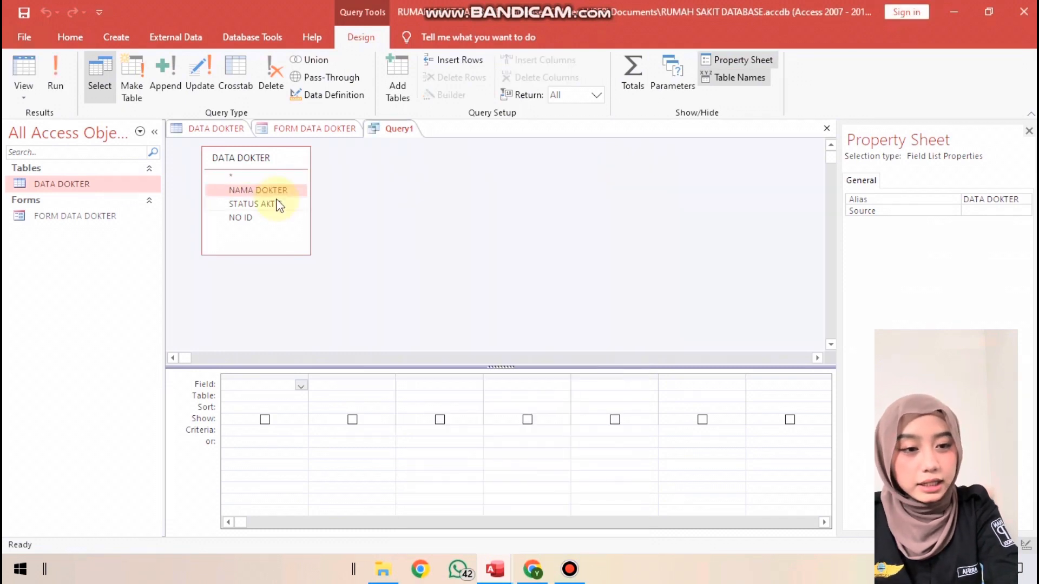
{"action": "left_click", "coordinate": [276, 205], "text": "ctrl"}
{"action": "left_click", "coordinate": [273, 218], "text": "ctrl"}
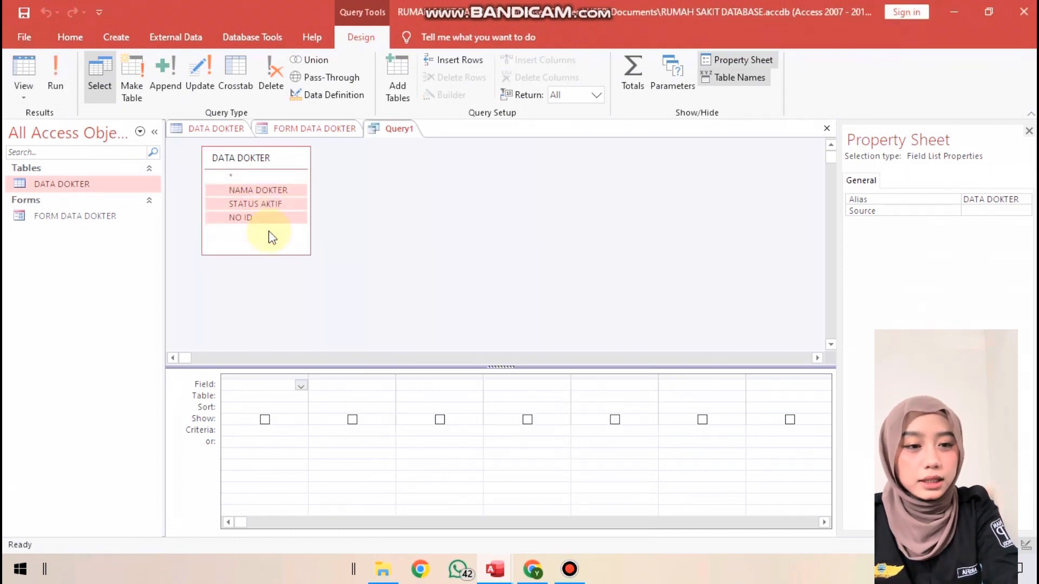
{"action": "left_click_drag", "start_coordinate": [257, 189], "coordinate": [276, 385]}
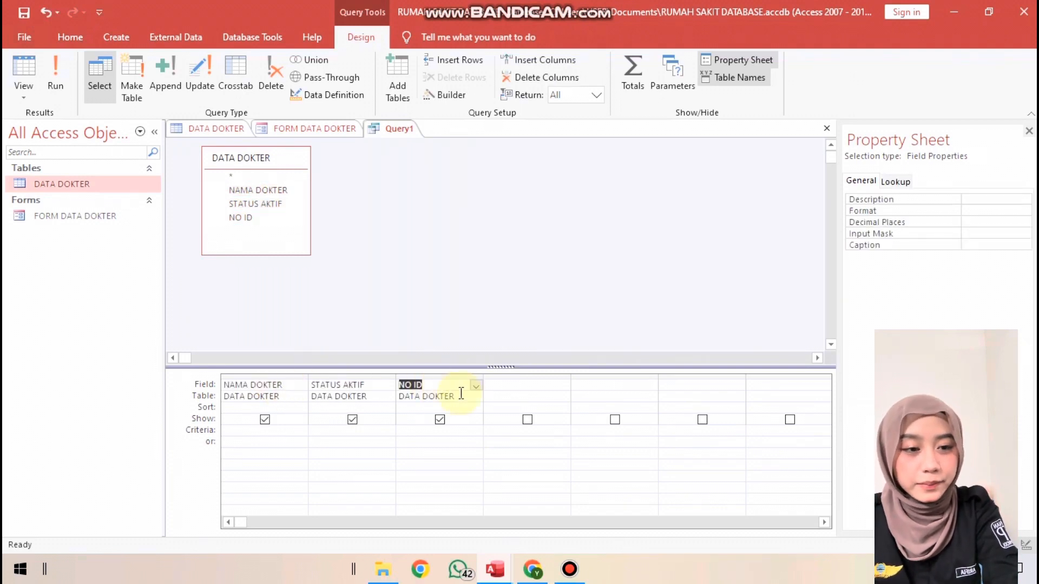
{"action": "left_click", "coordinate": [449, 297]}
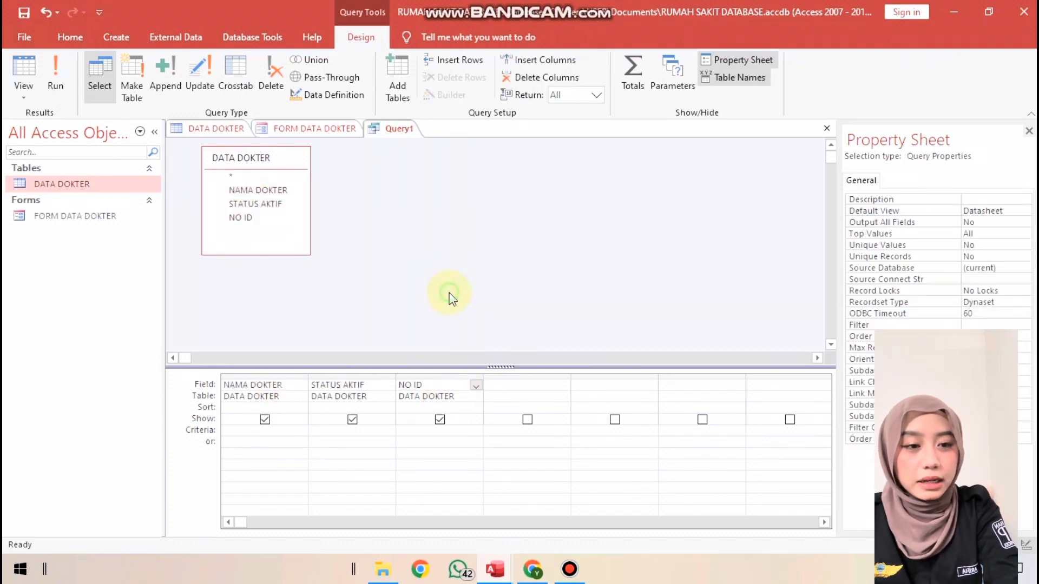
{"action": "right_click", "coordinate": [395, 131]}
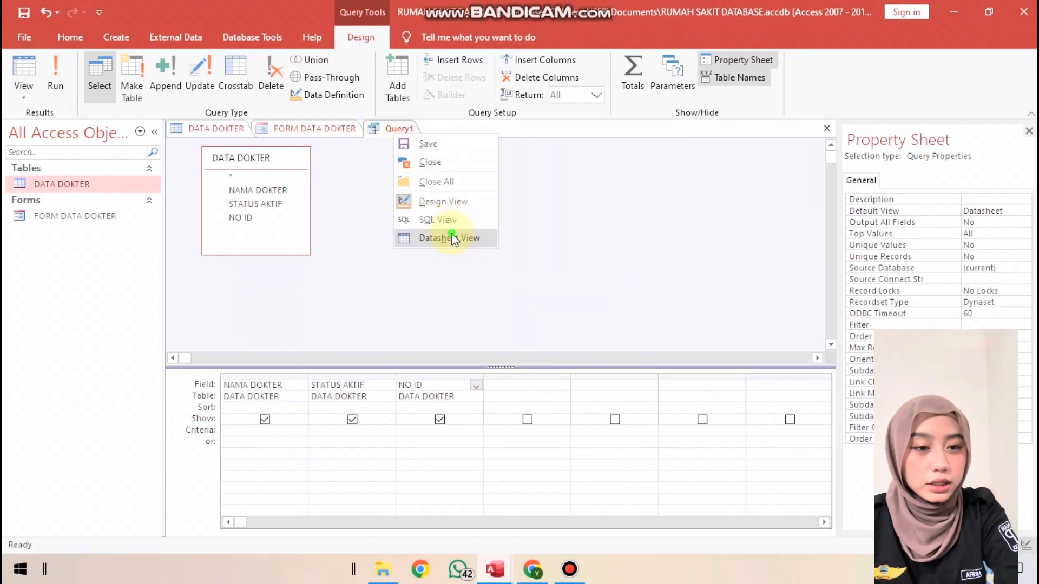
{"action": "left_click", "coordinate": [454, 238]}
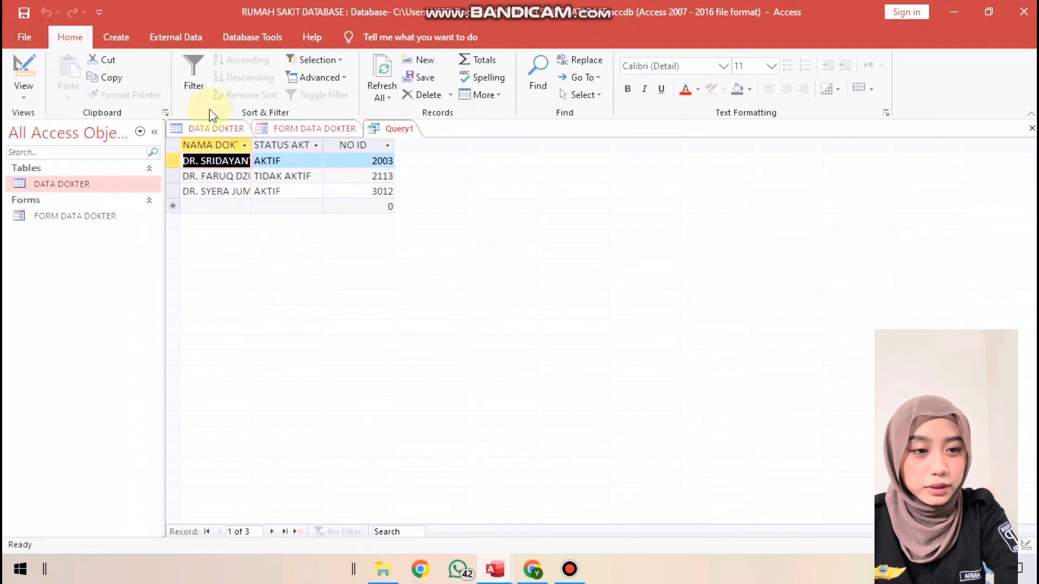
Save the three-field query as Query1
{"action": "left_click", "coordinate": [116, 36]}
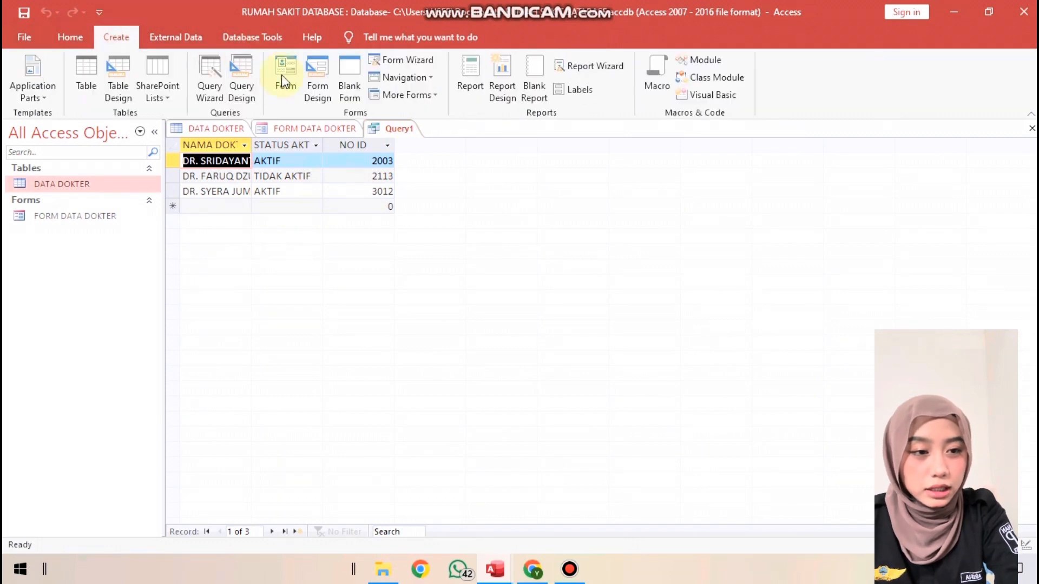
{"action": "right_click", "coordinate": [385, 129]}
{"action": "left_click", "coordinate": [427, 140]}
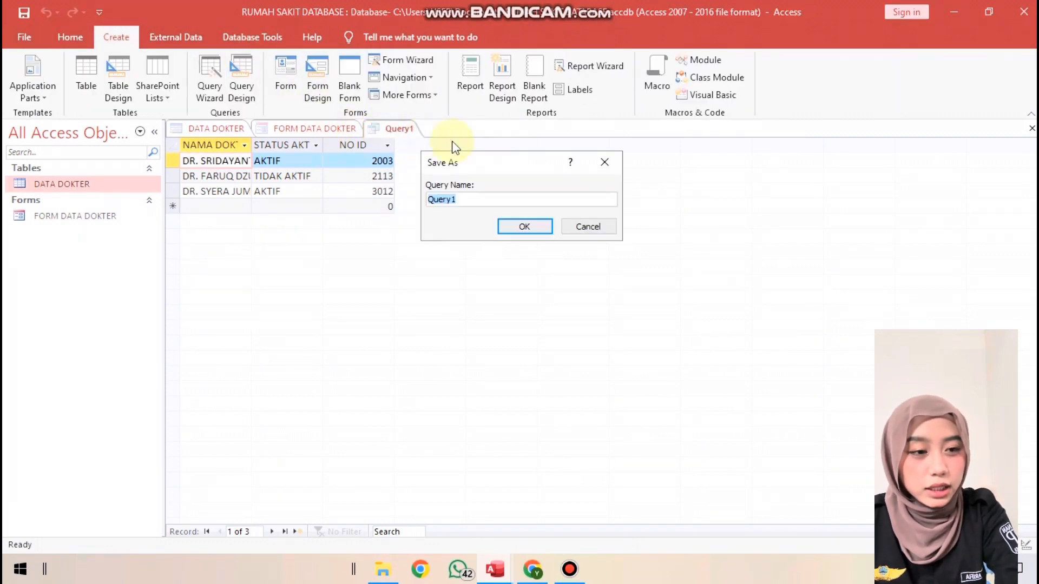
{"action": "left_click", "coordinate": [496, 216]}
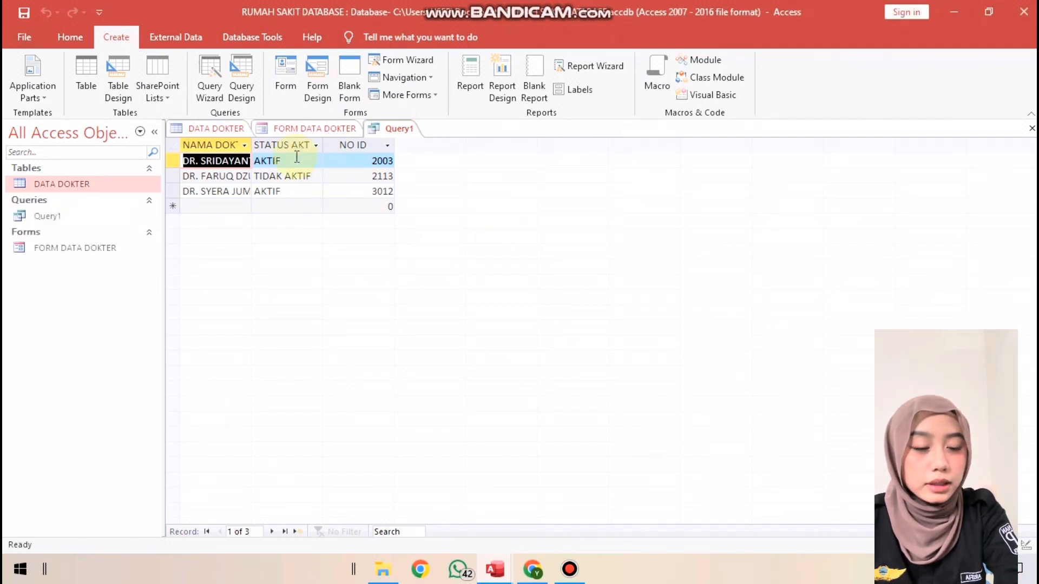
Create a second query in design view based on the DATA DOKTER table
{"action": "left_click", "coordinate": [242, 76]}
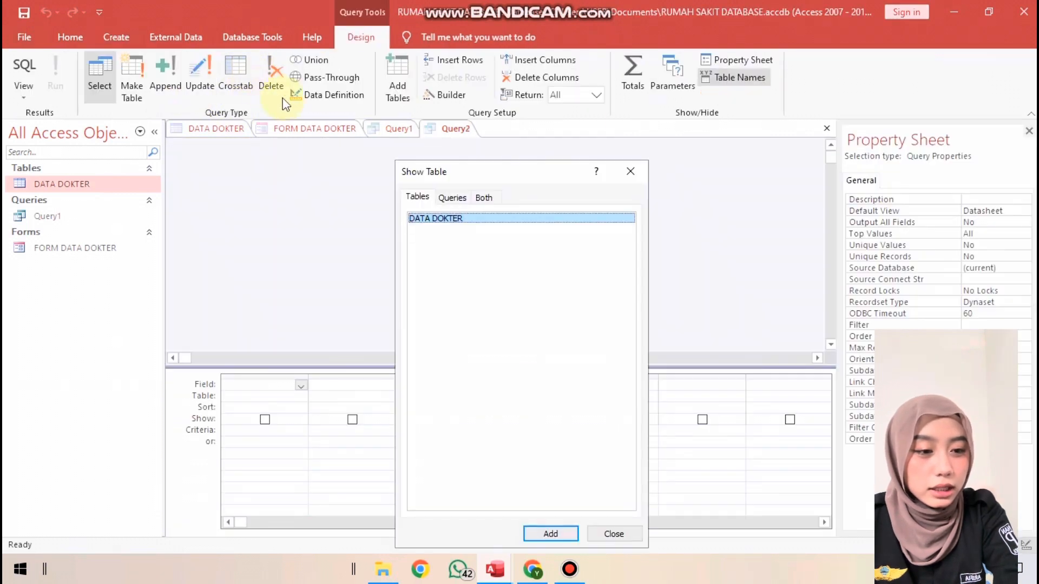
{"action": "left_click", "coordinate": [555, 534]}
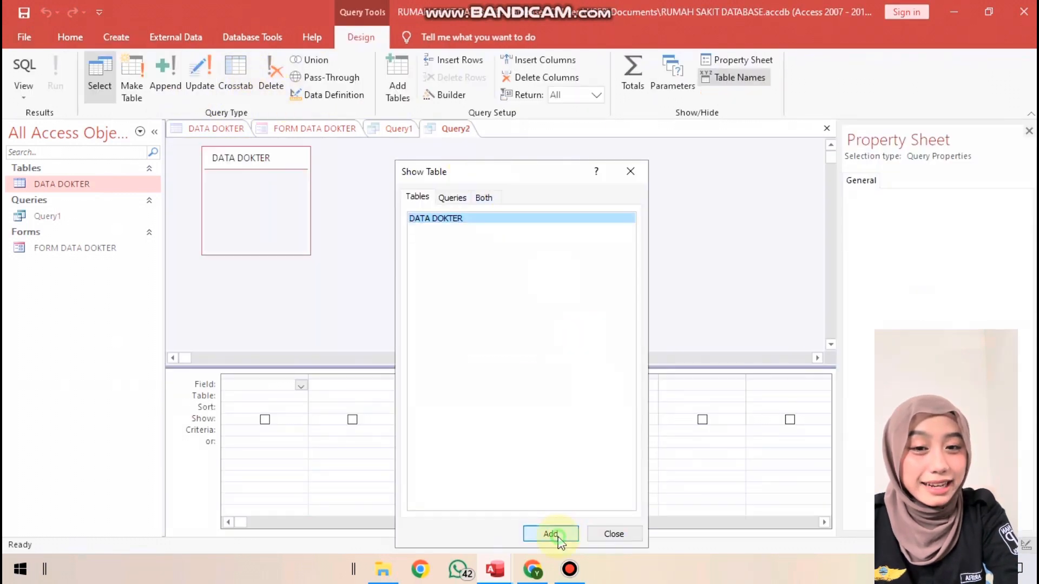
{"action": "left_click", "coordinate": [636, 180]}
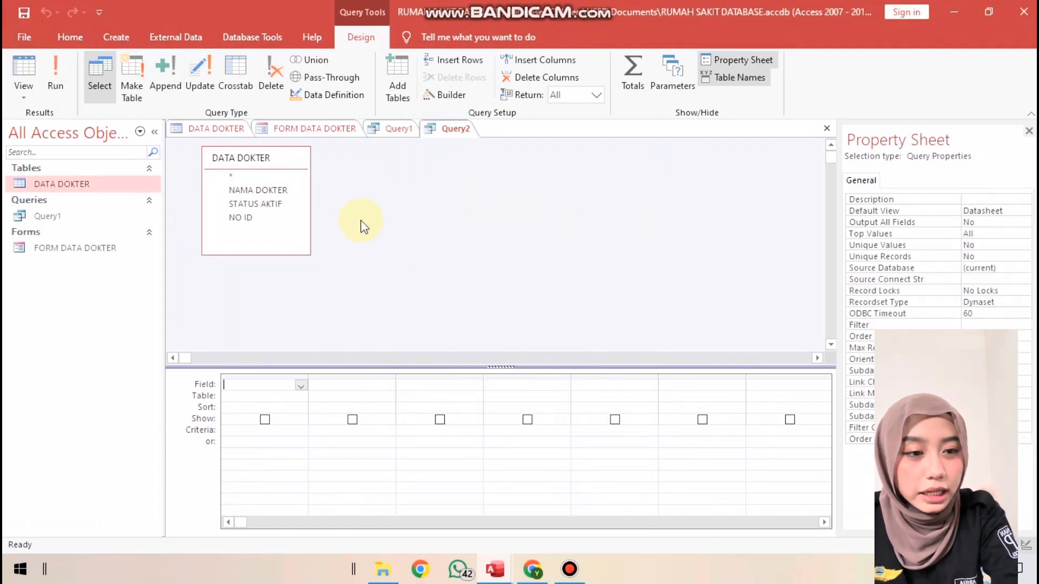
Add only the NAMA DOKTER field to the second query and display it in Datasheet View
{"action": "left_click_drag", "start_coordinate": [280, 201], "coordinate": [275, 388]}
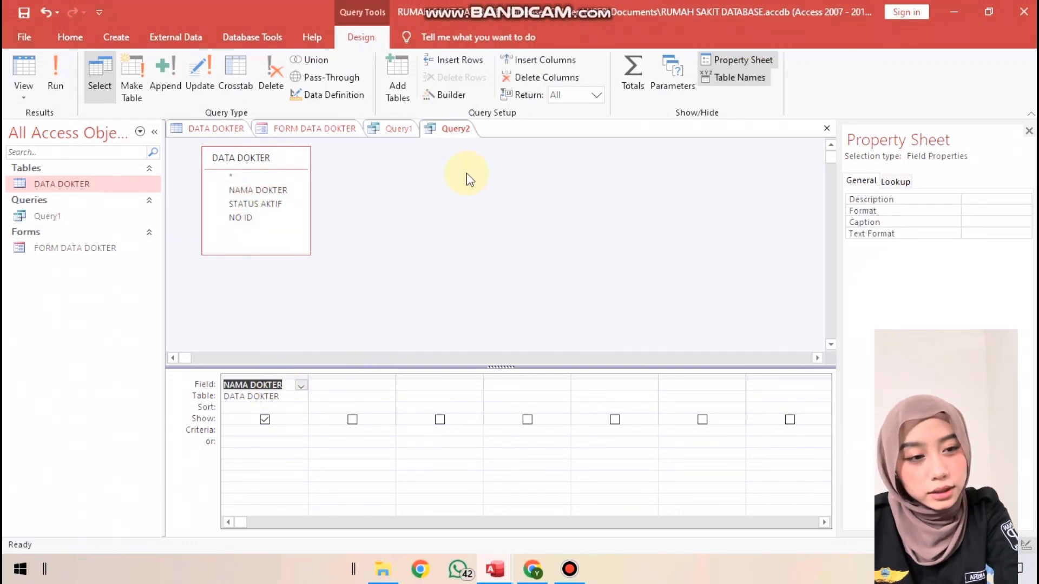
{"action": "right_click", "coordinate": [457, 129]}
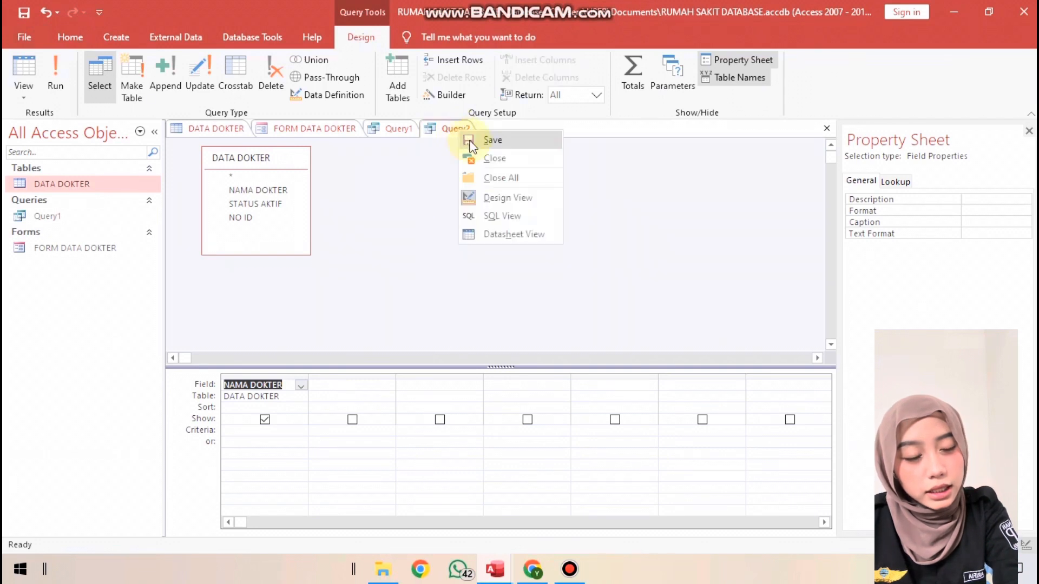
{"action": "left_click", "coordinate": [510, 234]}
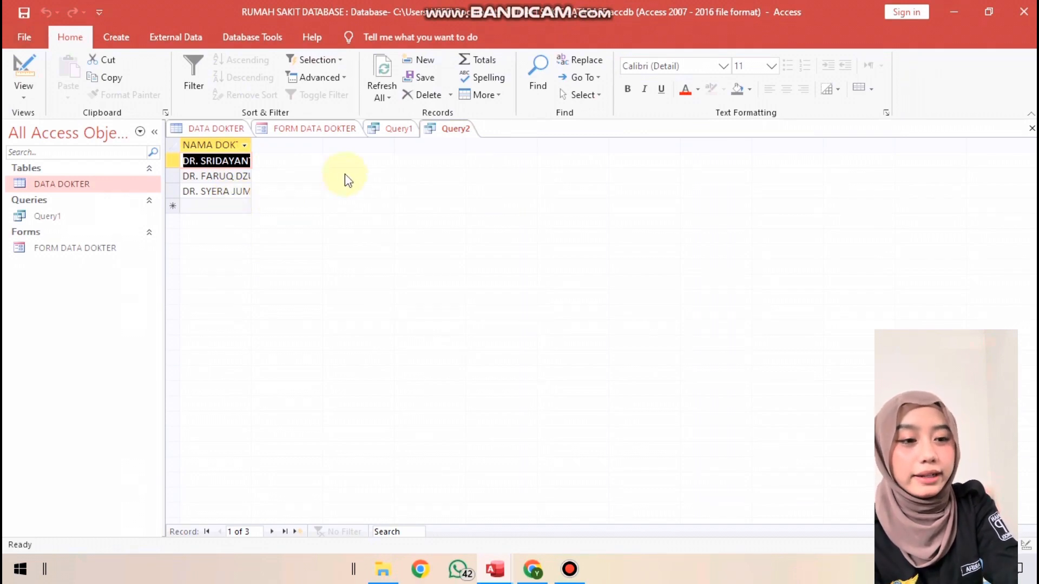
Save the second query, containing only the NAMA DOKTER field, as Query2
{"action": "right_click", "coordinate": [446, 134]}
{"action": "left_click", "coordinate": [476, 143]}
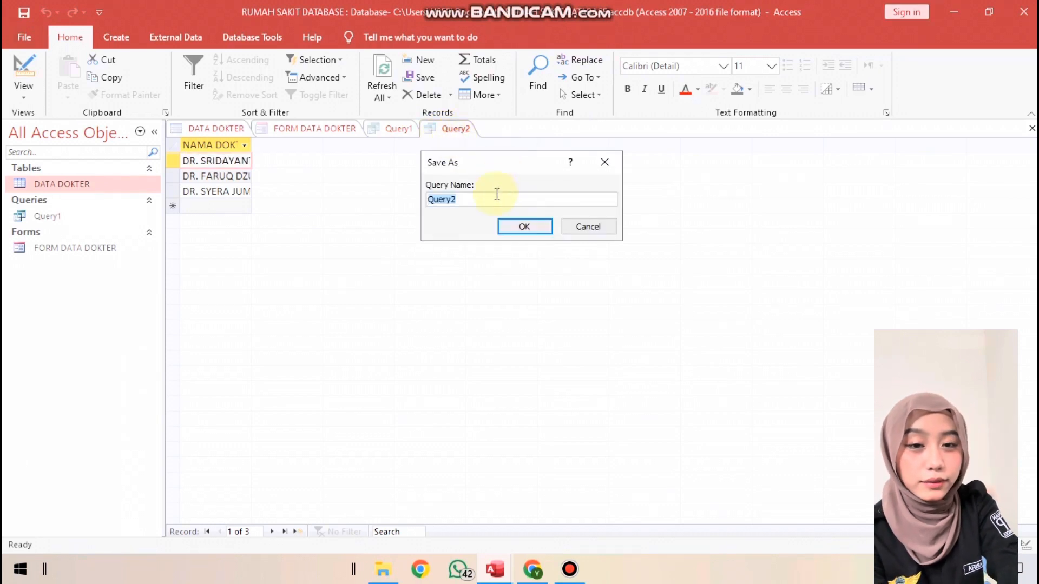
{"action": "left_click", "coordinate": [524, 227]}
Set Query1 to sort by NO ID in Descending order and display it in Datasheet View
{"action": "left_click", "coordinate": [399, 132]}
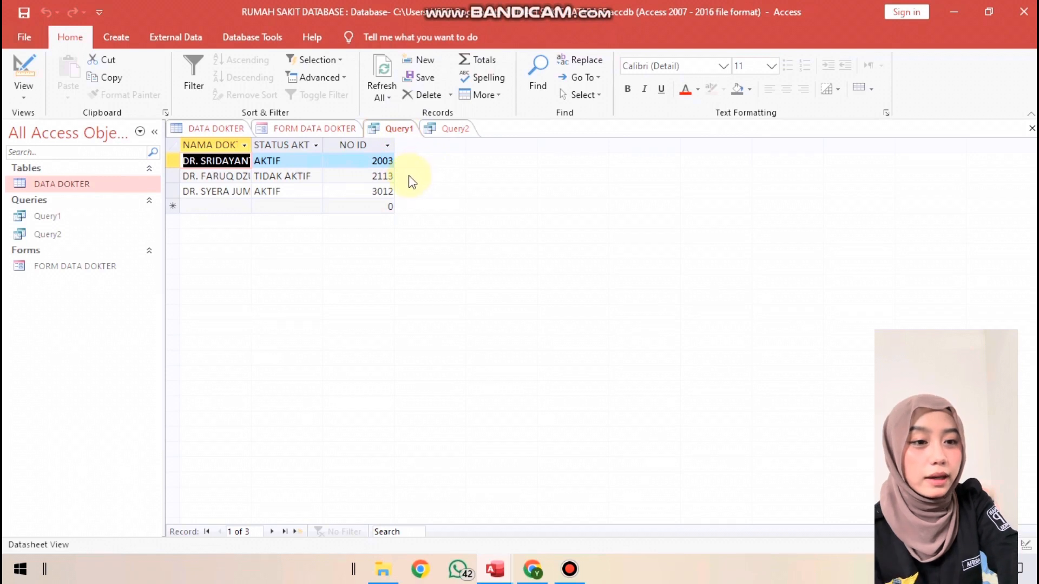
{"action": "right_click", "coordinate": [410, 131]}
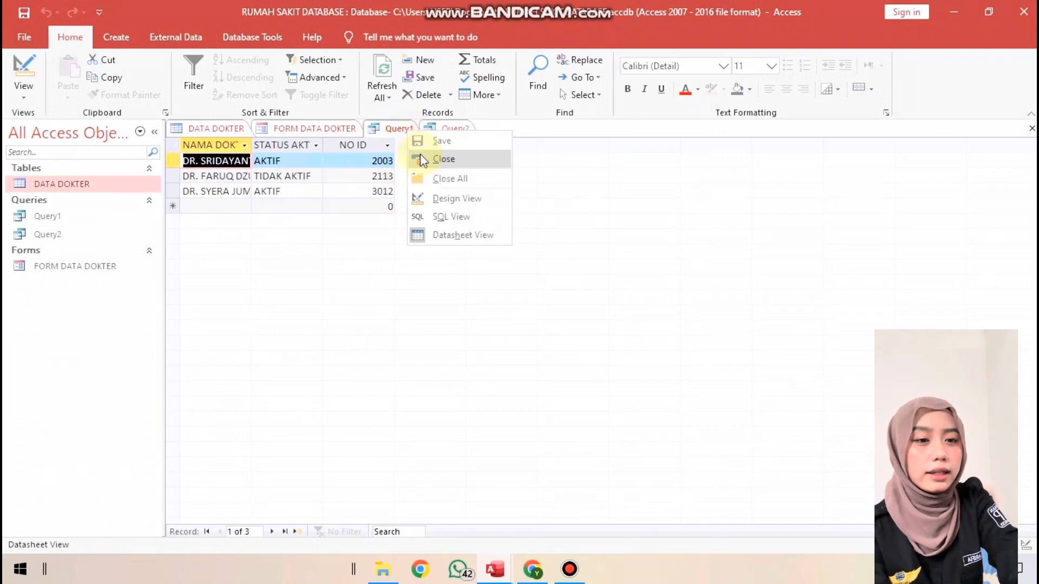
{"action": "left_click", "coordinate": [446, 205]}
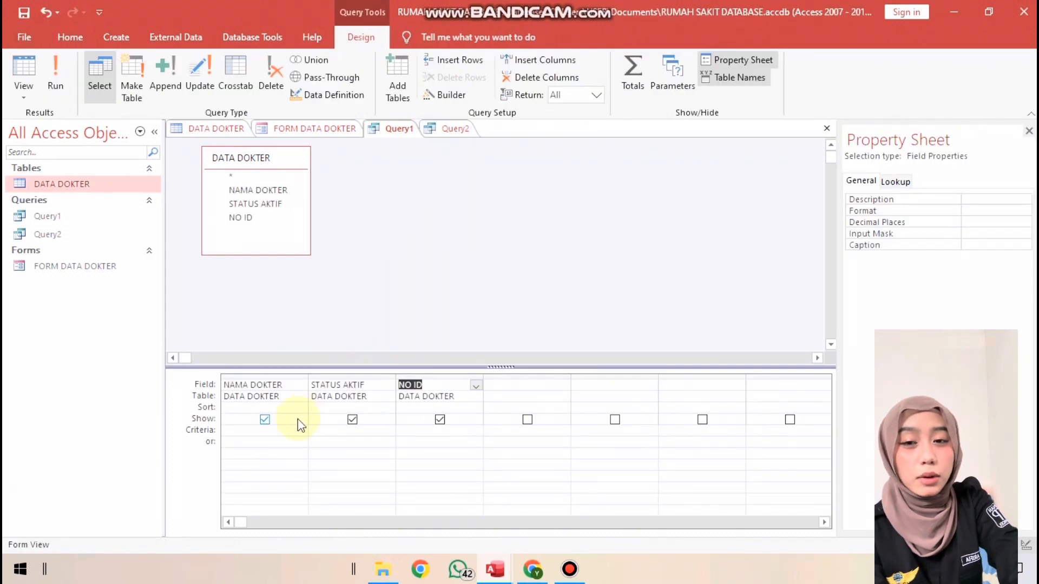
{"action": "left_click", "coordinate": [411, 409]}
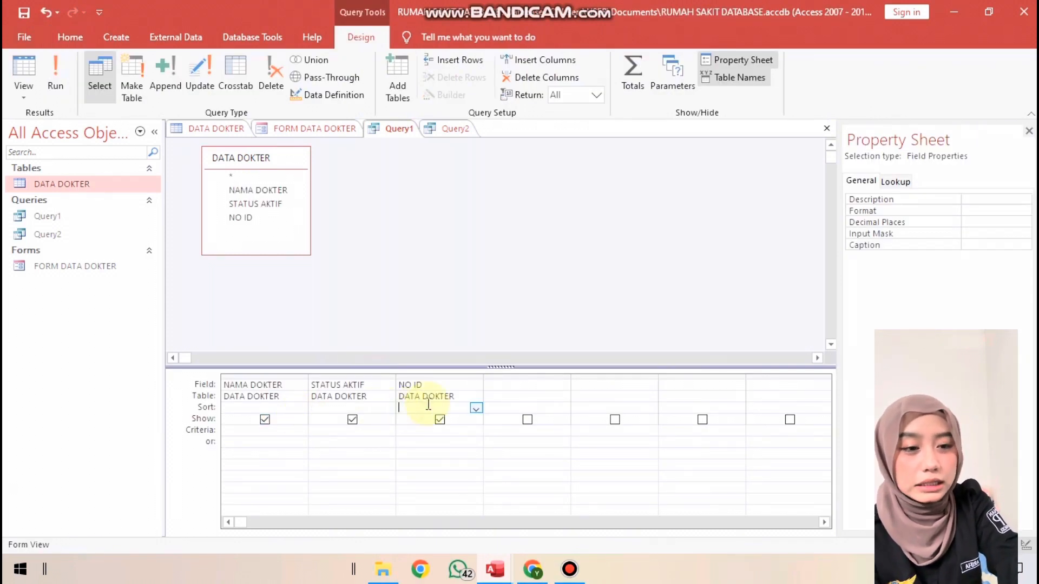
{"action": "left_click", "coordinate": [476, 410]}
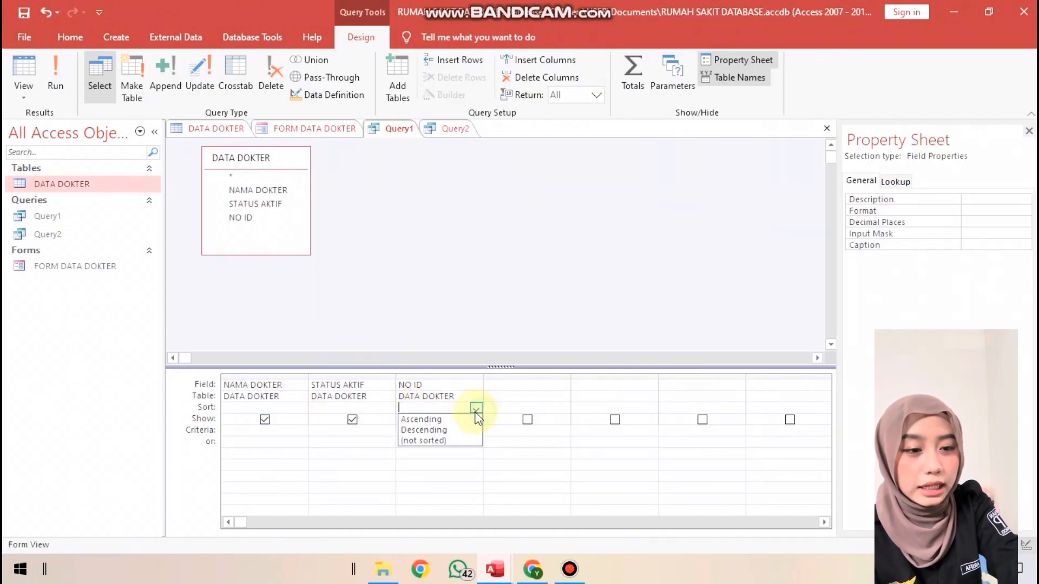
{"action": "left_click", "coordinate": [447, 431]}
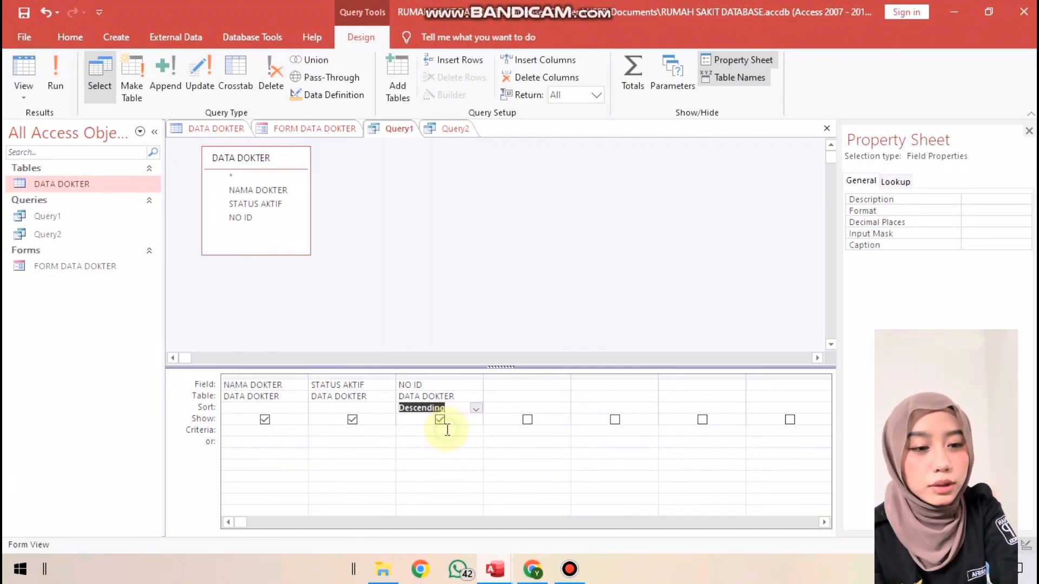
{"action": "right_click", "coordinate": [443, 131]}
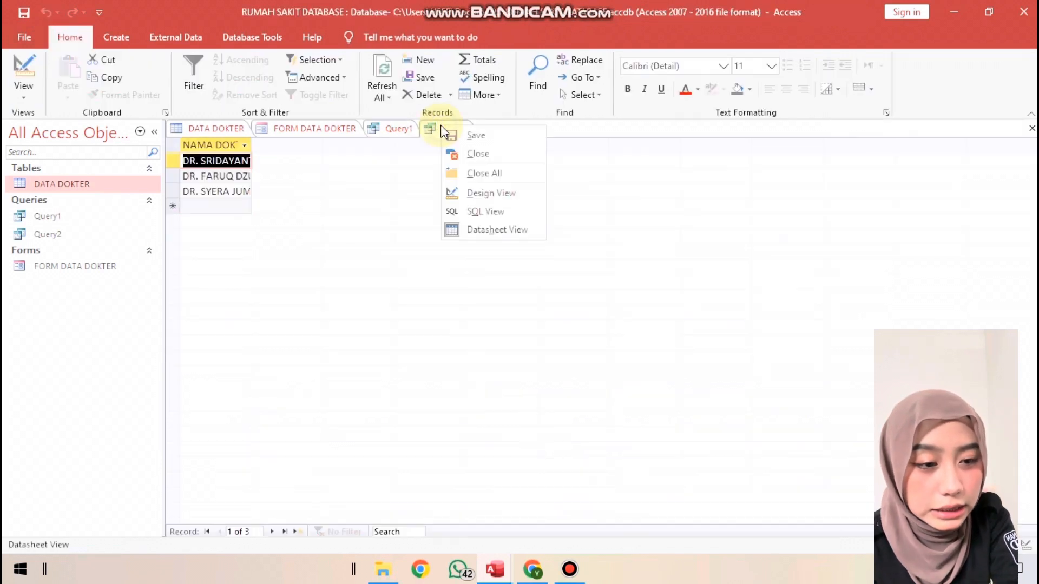
{"action": "right_click", "coordinate": [395, 131]}
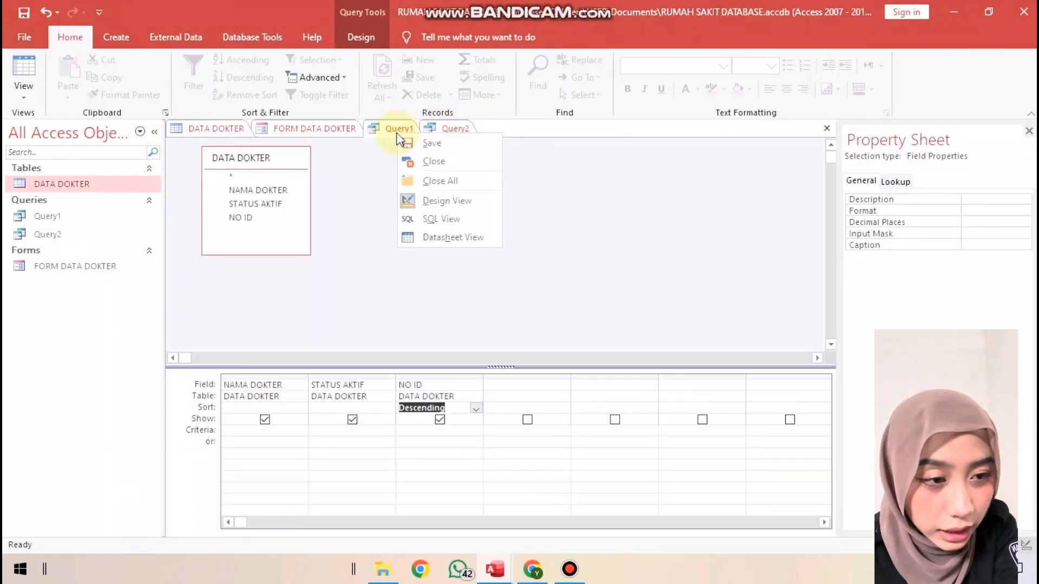
{"action": "left_click", "coordinate": [448, 239]}
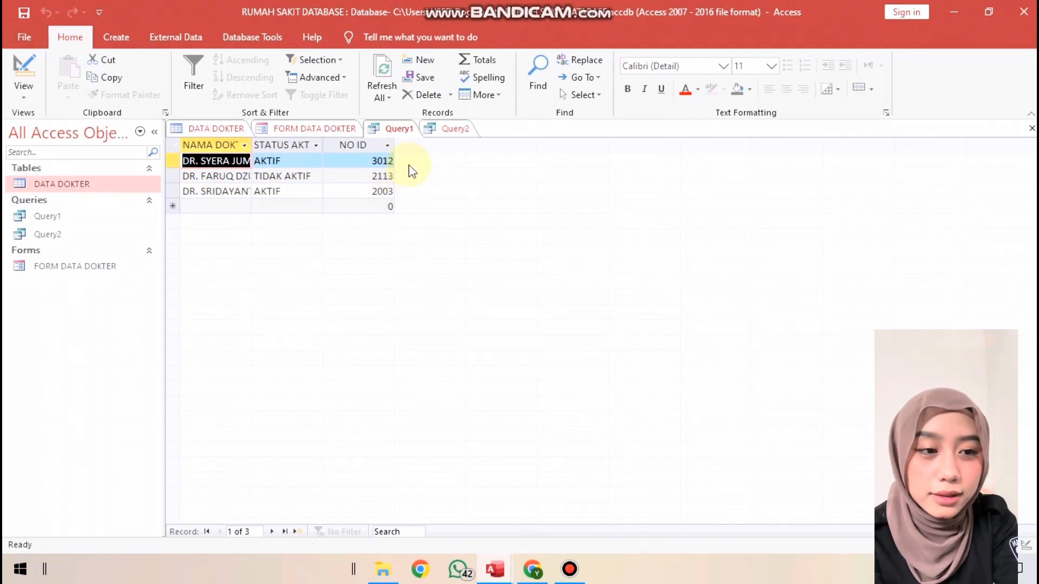
Review Query1 in Design View, the DATA DOKTER table and the FORM DATA DOKTER form
{"action": "right_click", "coordinate": [400, 129]}
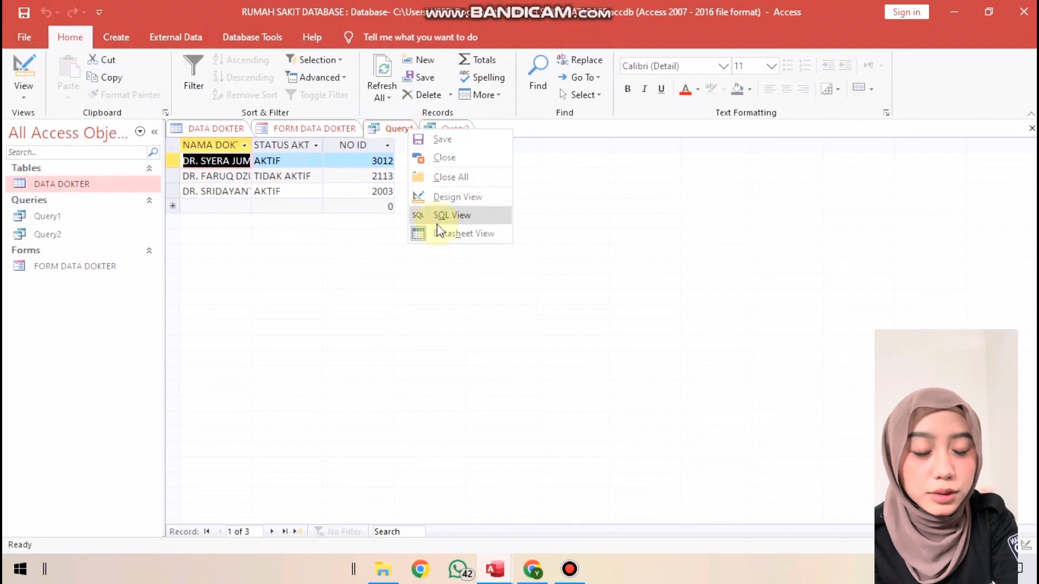
{"action": "left_click", "coordinate": [457, 197]}
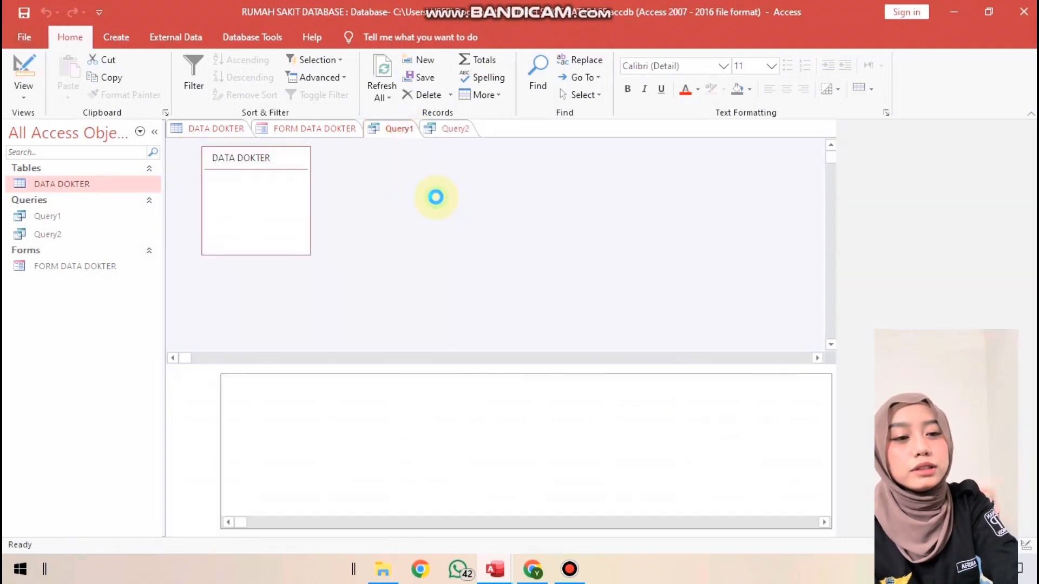
{"action": "double_click", "coordinate": [64, 185]}
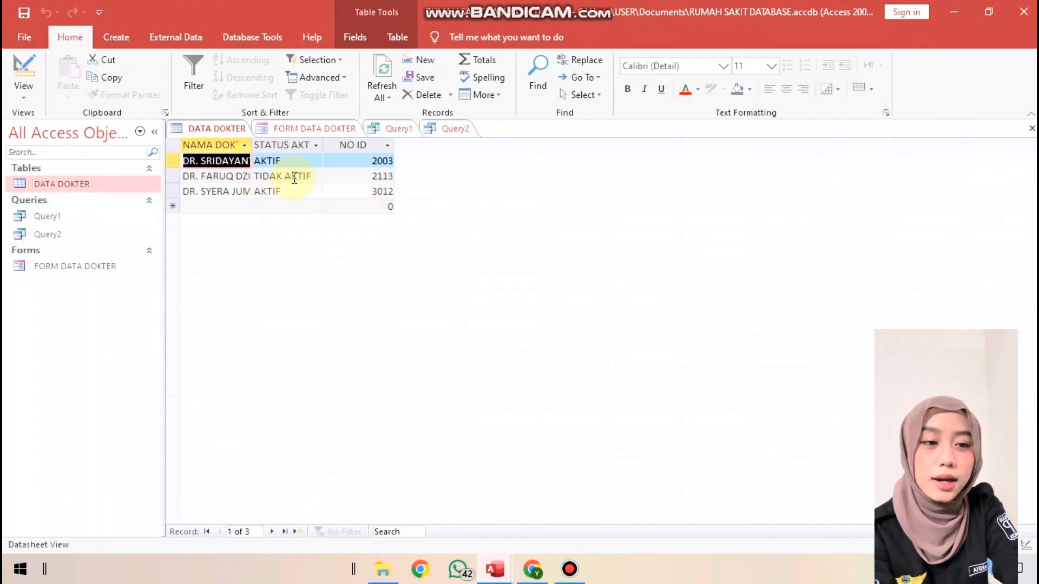
{"action": "right_click", "coordinate": [56, 274]}
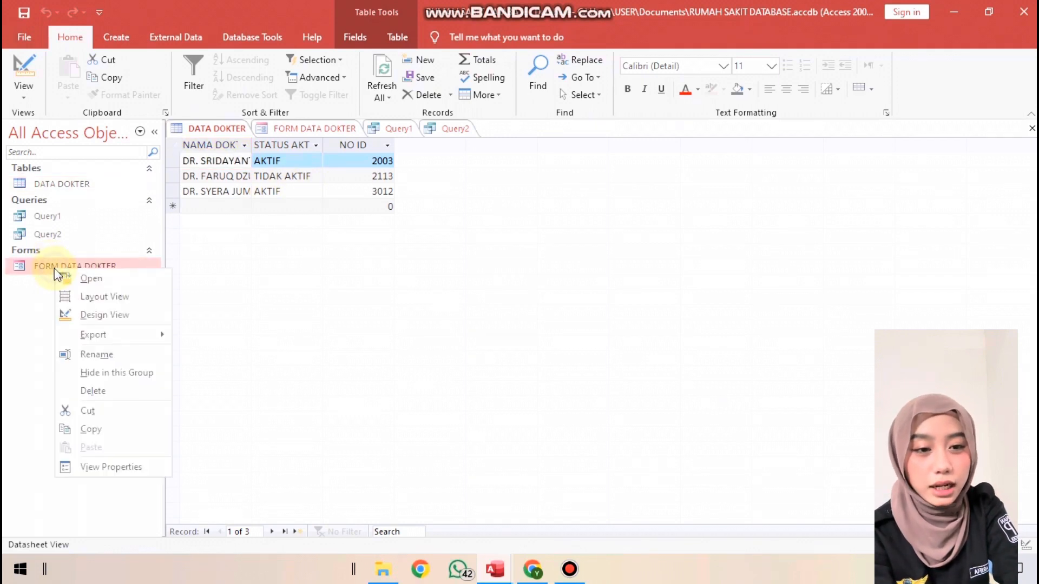
{"action": "left_click", "coordinate": [58, 277]}
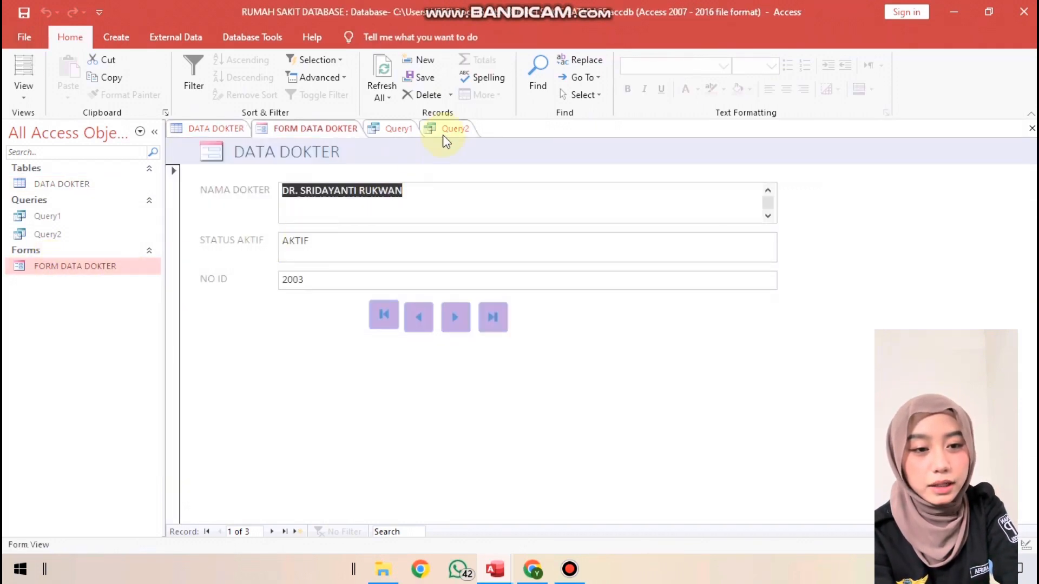
In the design of Query1, build the criterion ="AKTIF" for the STATUS AKTIF field with the Expression Builder
{"action": "double_click", "coordinate": [53, 217]}
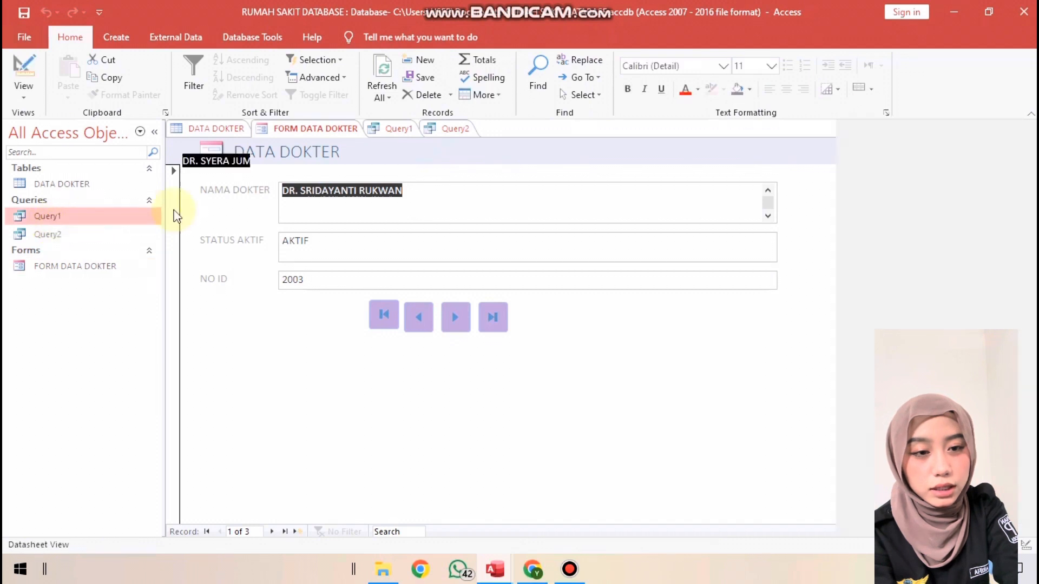
{"action": "right_click", "coordinate": [400, 133]}
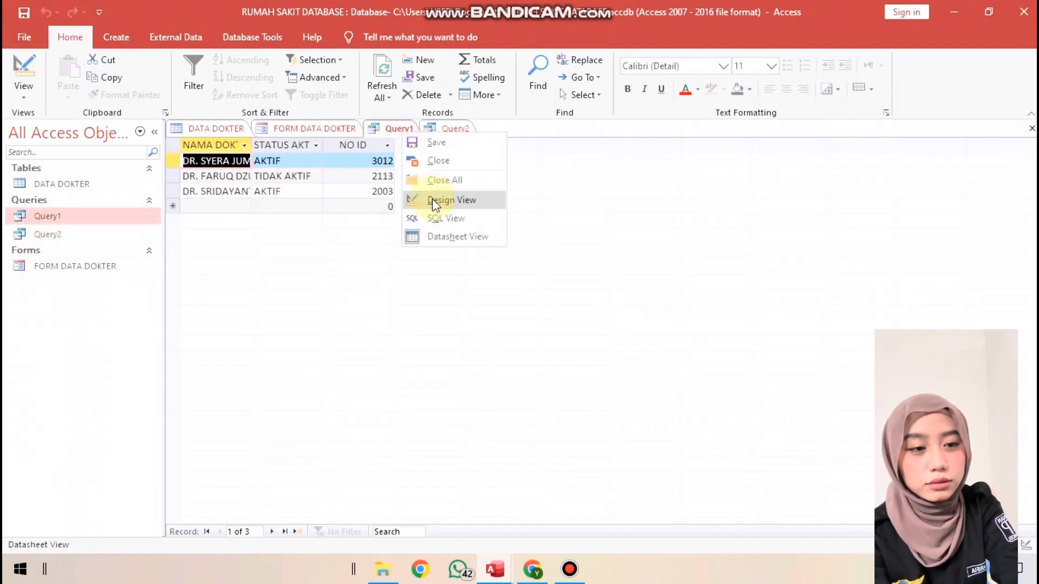
{"action": "left_click", "coordinate": [432, 199]}
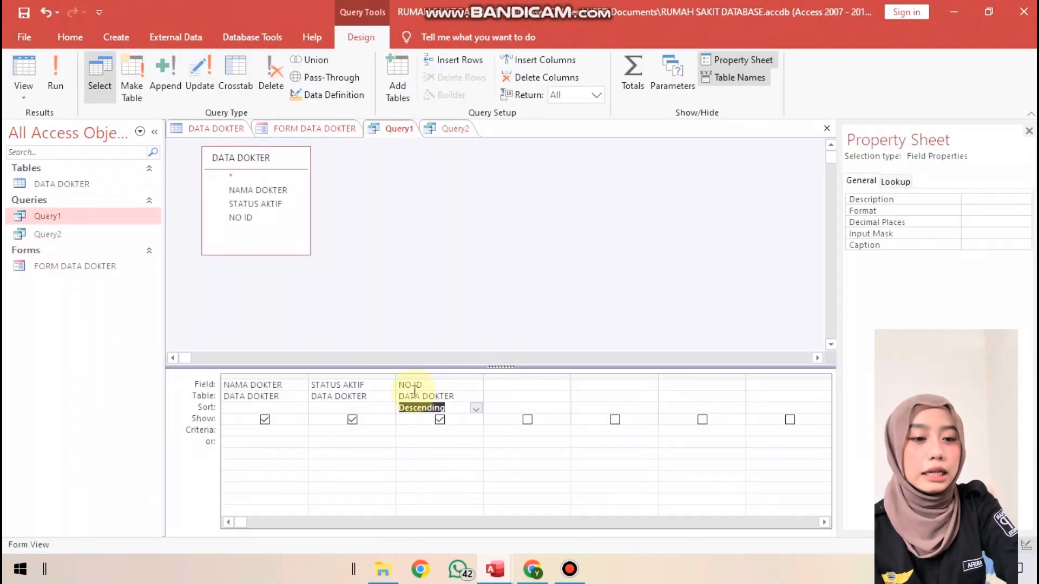
{"action": "left_click", "coordinate": [355, 429]}
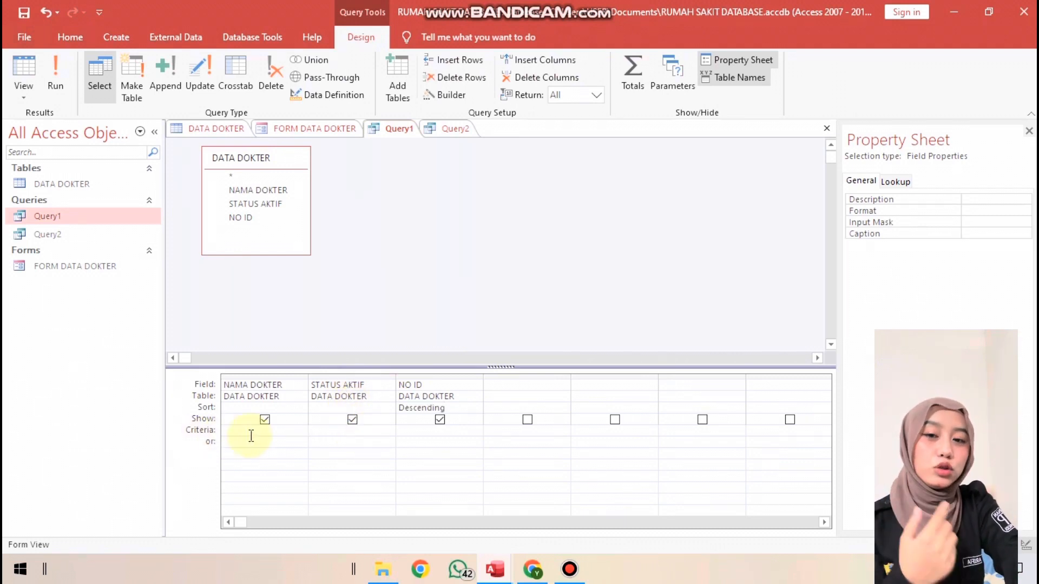
{"action": "right_click", "coordinate": [339, 431]}
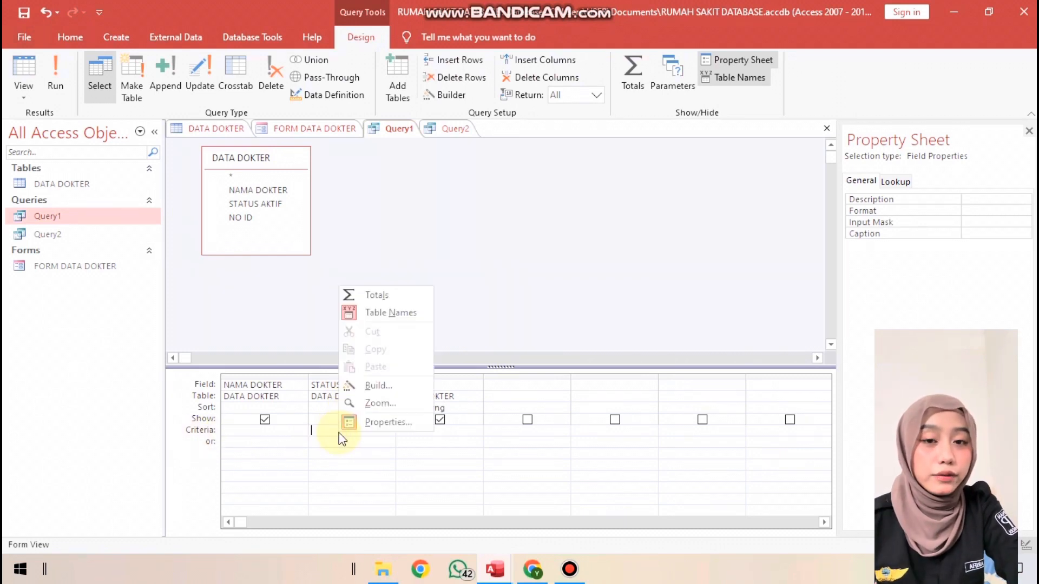
{"action": "left_click", "coordinate": [369, 400]}
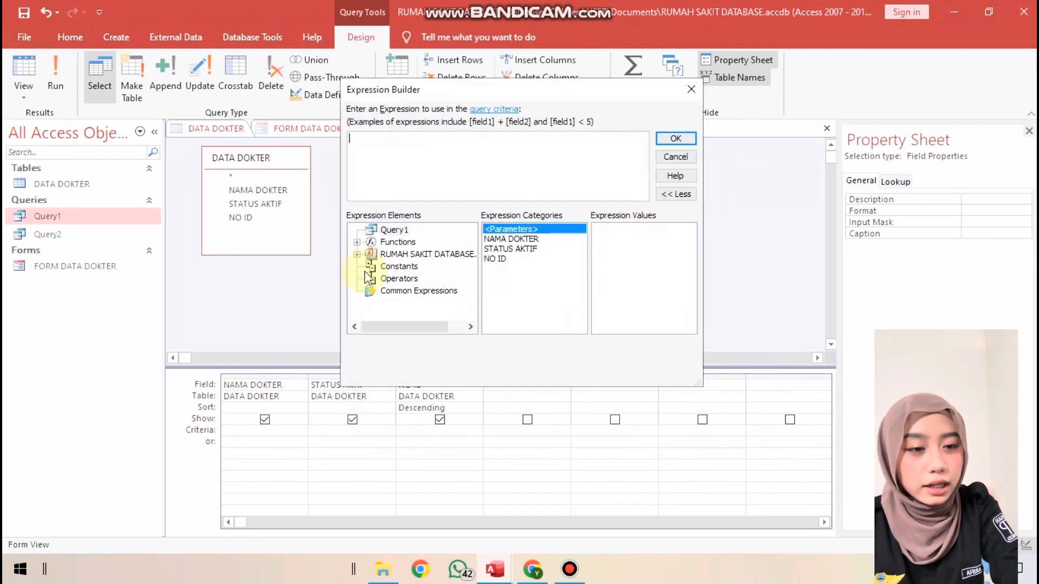
{"action": "type", "text": "="}
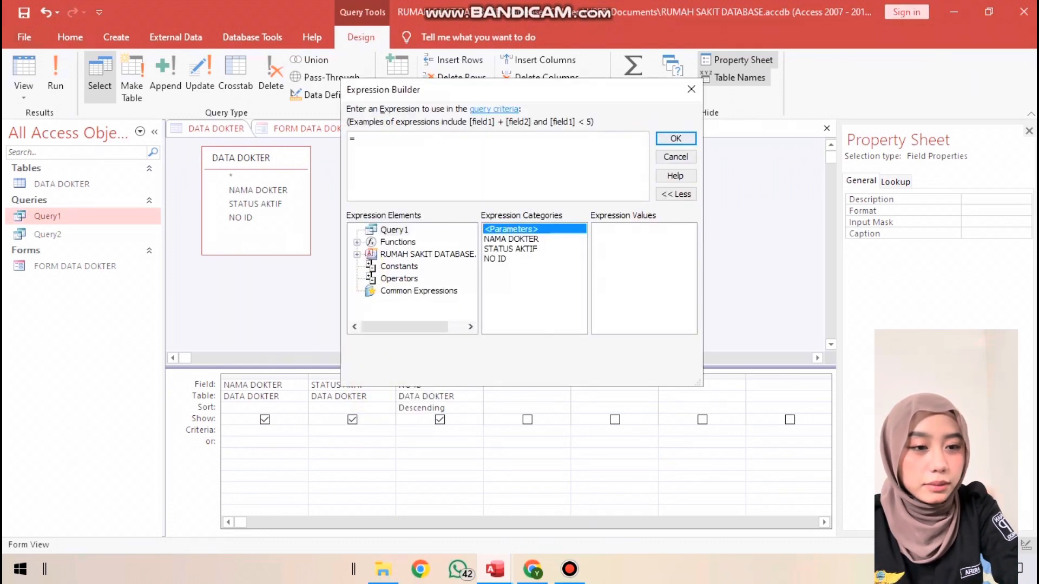
{"action": "type", "text": "\"AKT"}
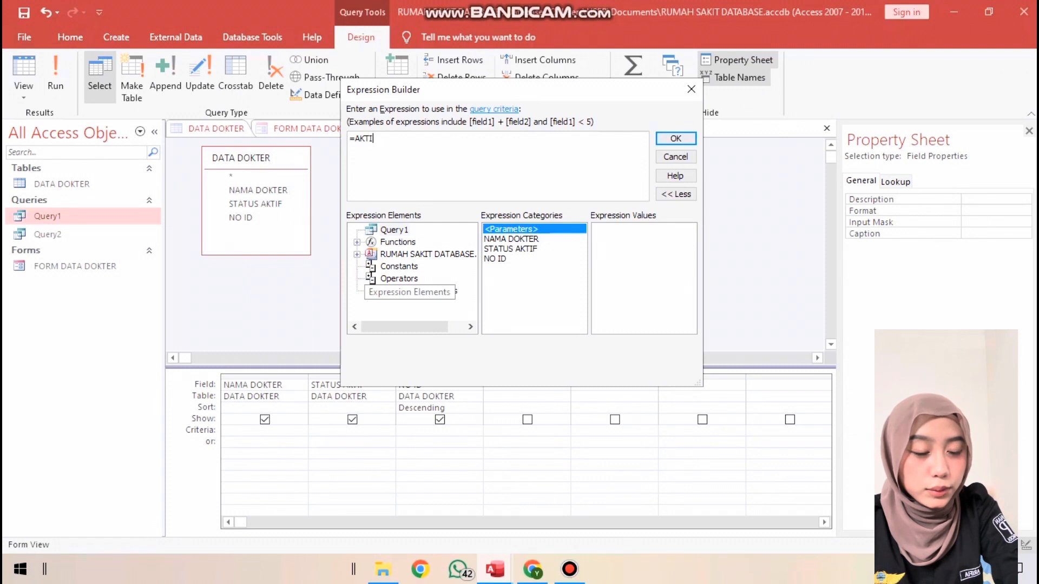
{"action": "type", "text": "IF"}
{"action": "left_click", "coordinate": [676, 139]}
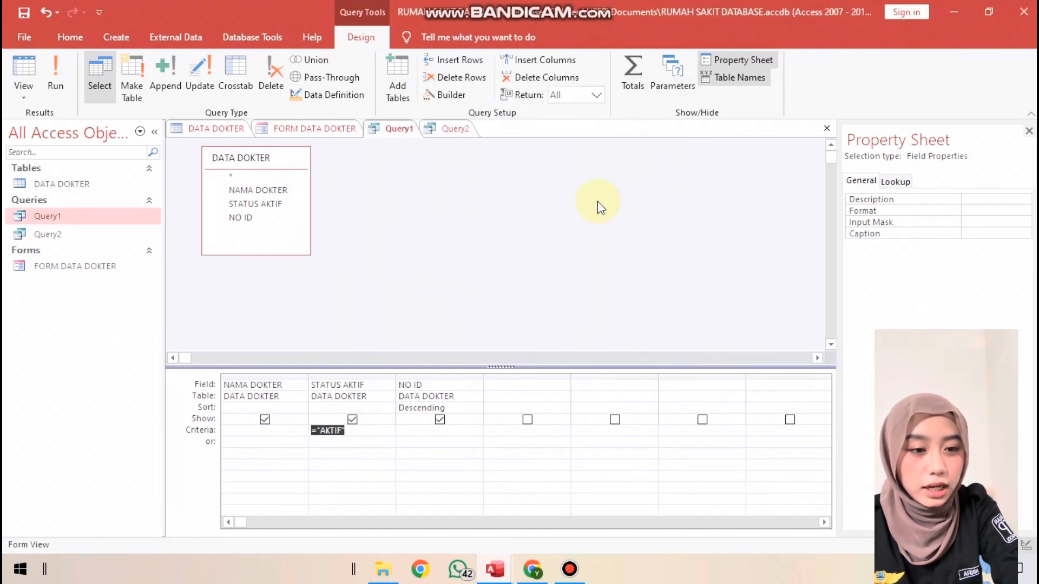
Display the filtered Query1 in Datasheet View and save it
{"action": "right_click", "coordinate": [392, 128]}
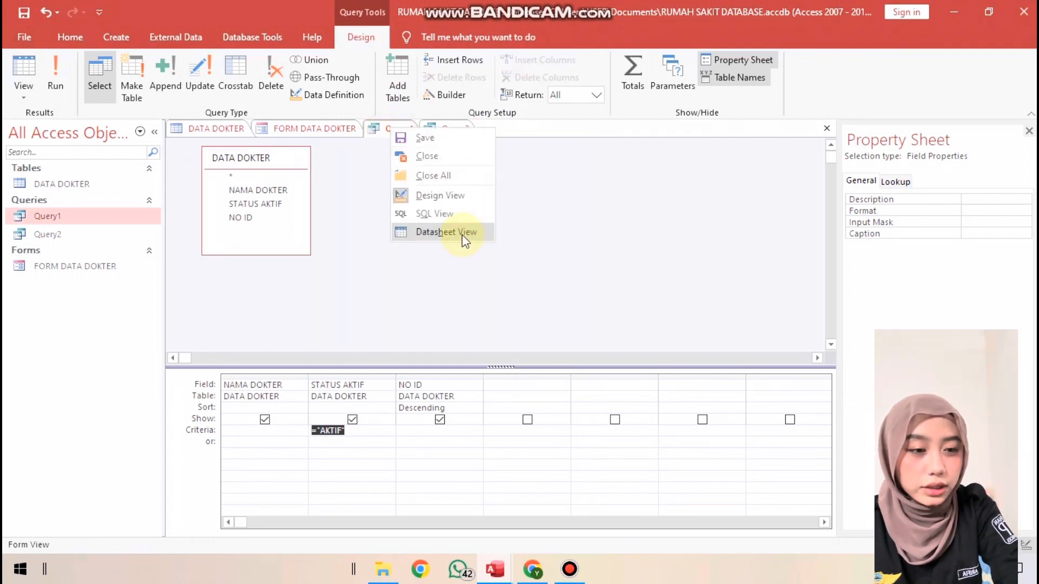
{"action": "left_click", "coordinate": [446, 233]}
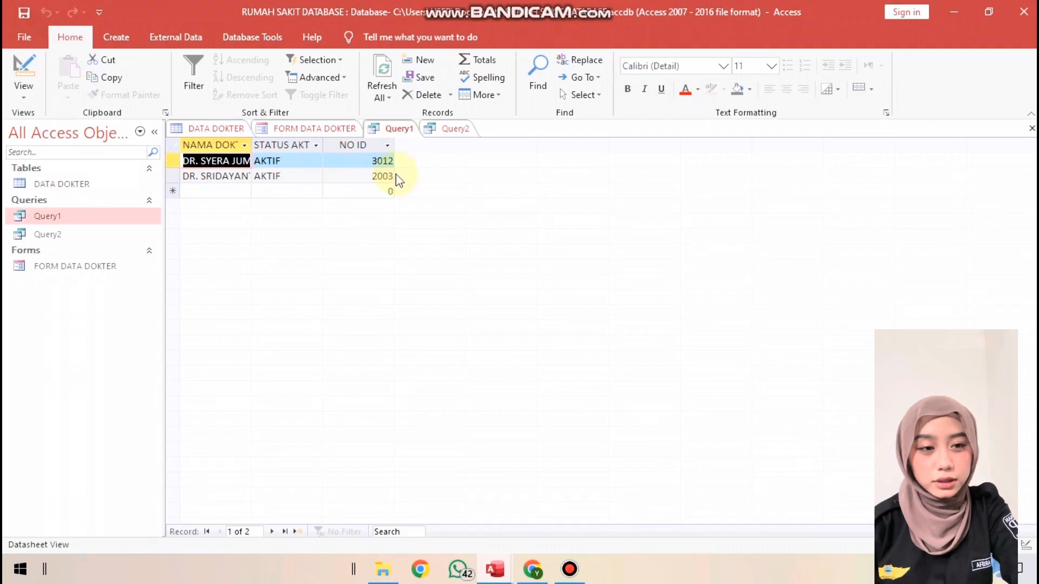
{"action": "right_click", "coordinate": [407, 135]}
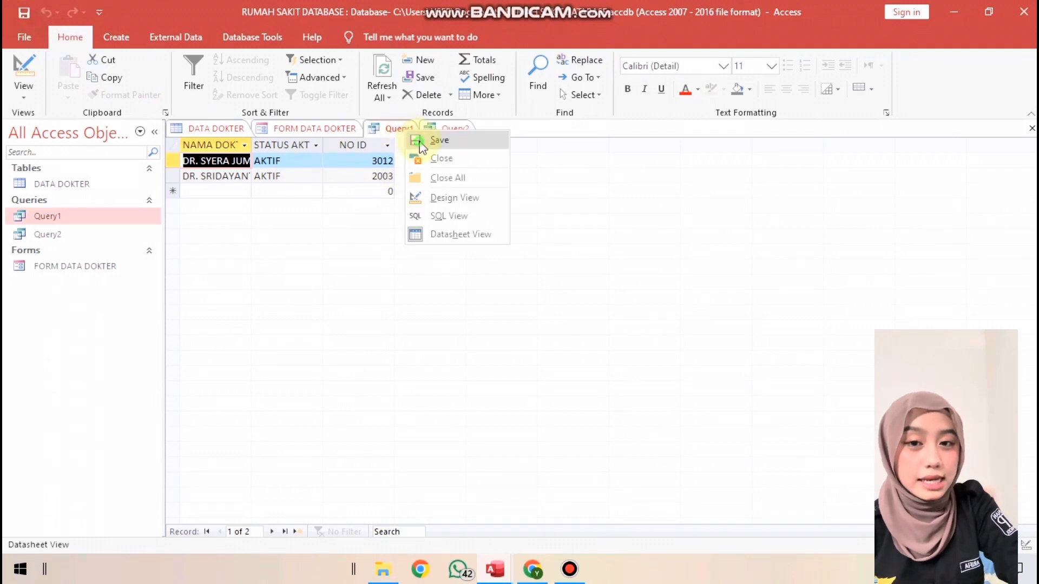
{"action": "left_click", "coordinate": [418, 140]}
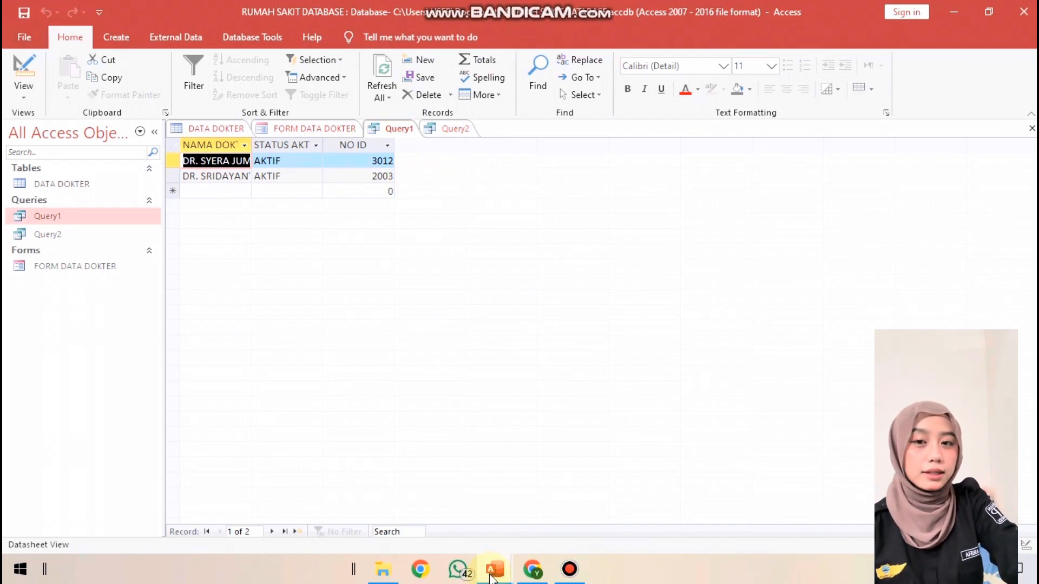
Switch to the Q2 (2) database and view the query "Query satu field dari satu tabel" in Datasheet View and Design View
{"action": "mouse_move", "coordinate": [490, 576]}
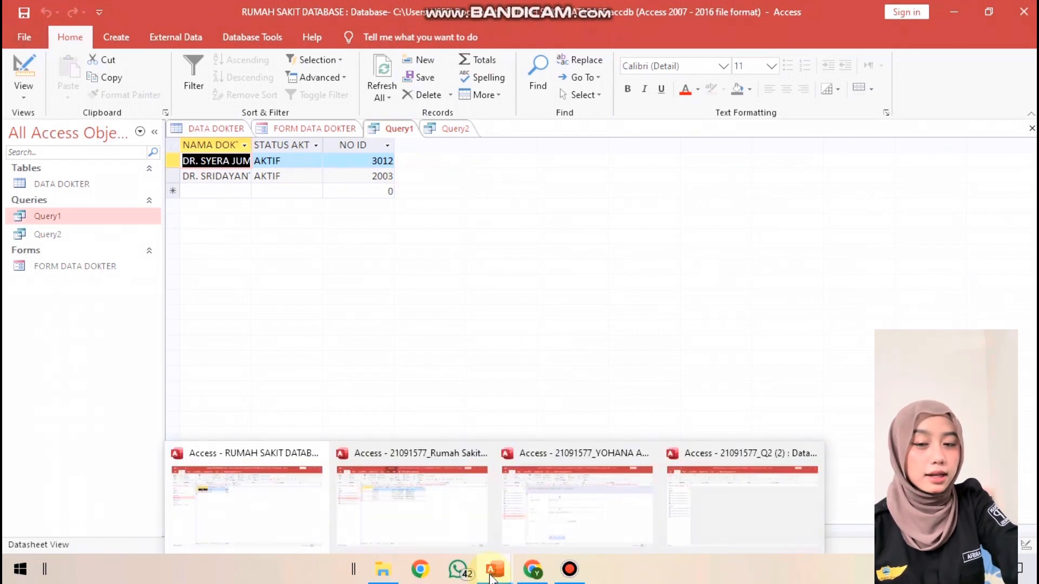
{"action": "left_click", "coordinate": [715, 476]}
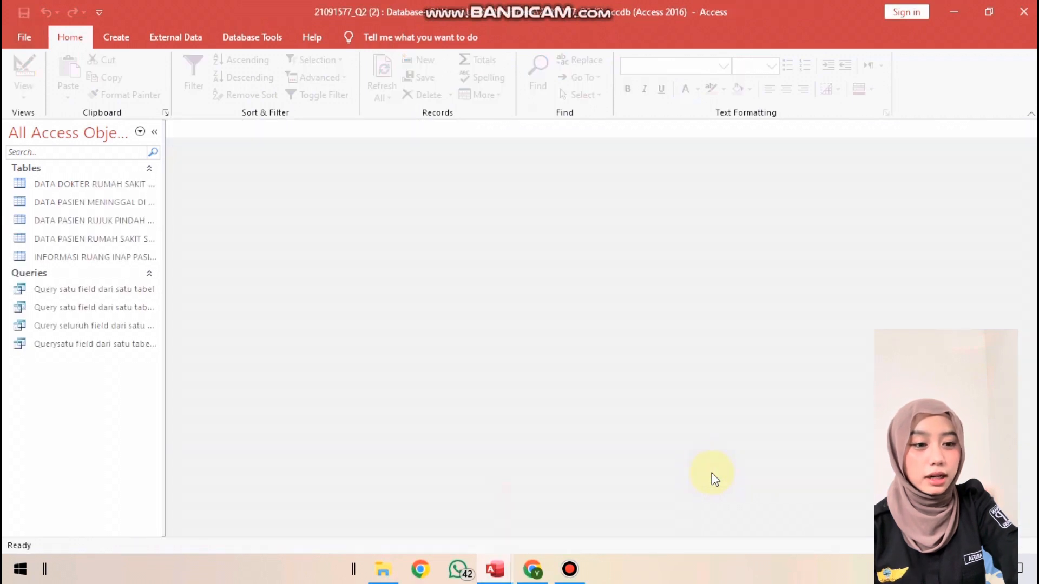
{"action": "double_click", "coordinate": [66, 287]}
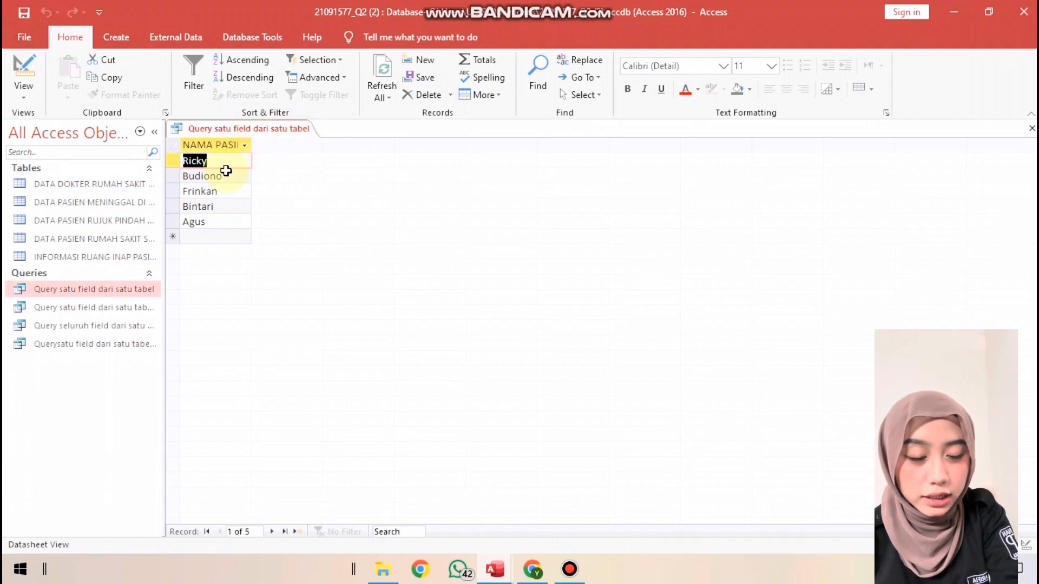
{"action": "right_click", "coordinate": [268, 131]}
{"action": "left_click", "coordinate": [279, 199]}
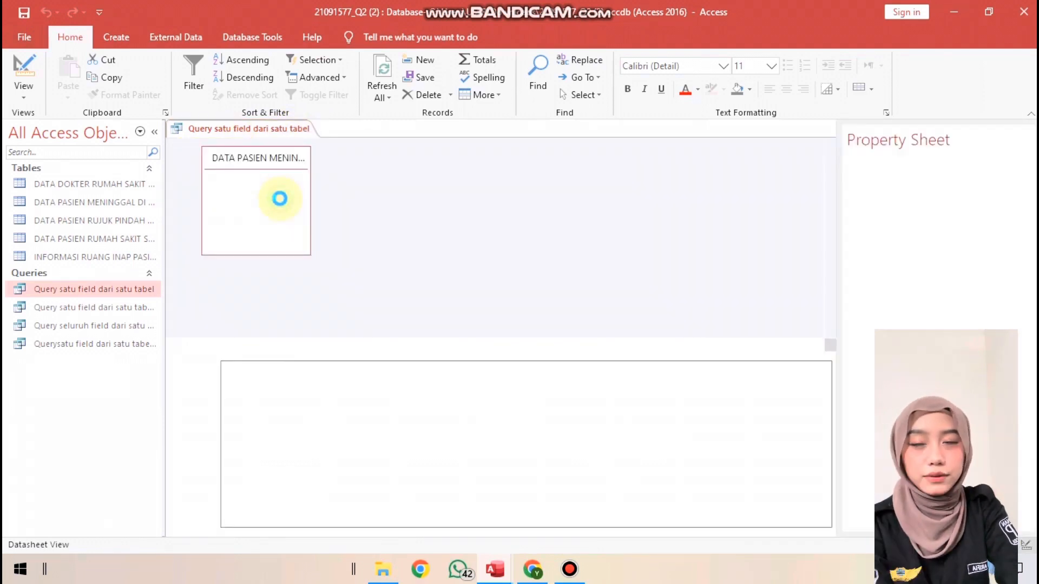
View the query "Query satu field dari satu tabel dengan pengurutan Ascending" in Datasheet View and Design View
{"action": "double_click", "coordinate": [110, 307]}
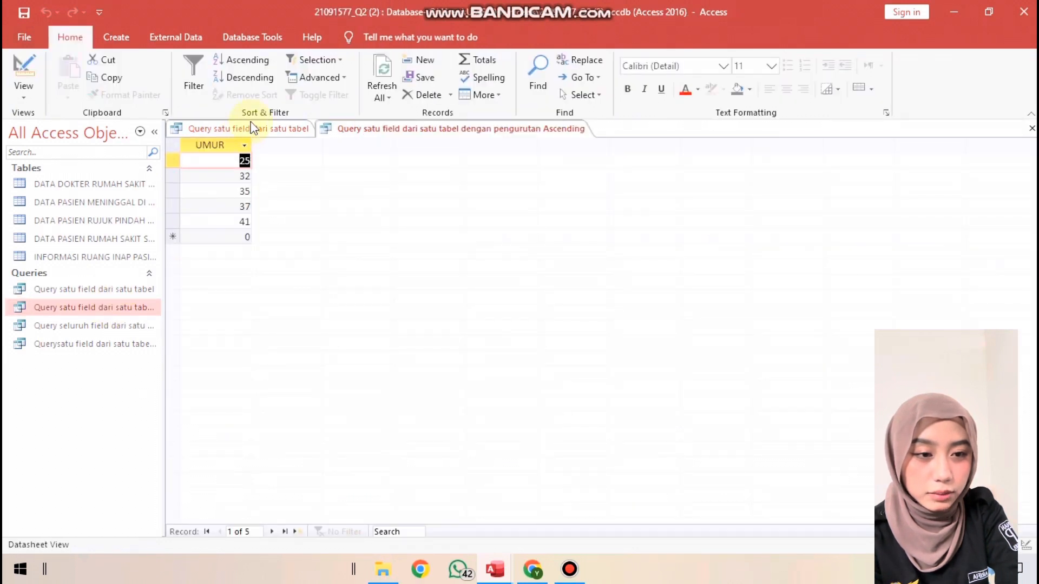
{"action": "right_click", "coordinate": [339, 132]}
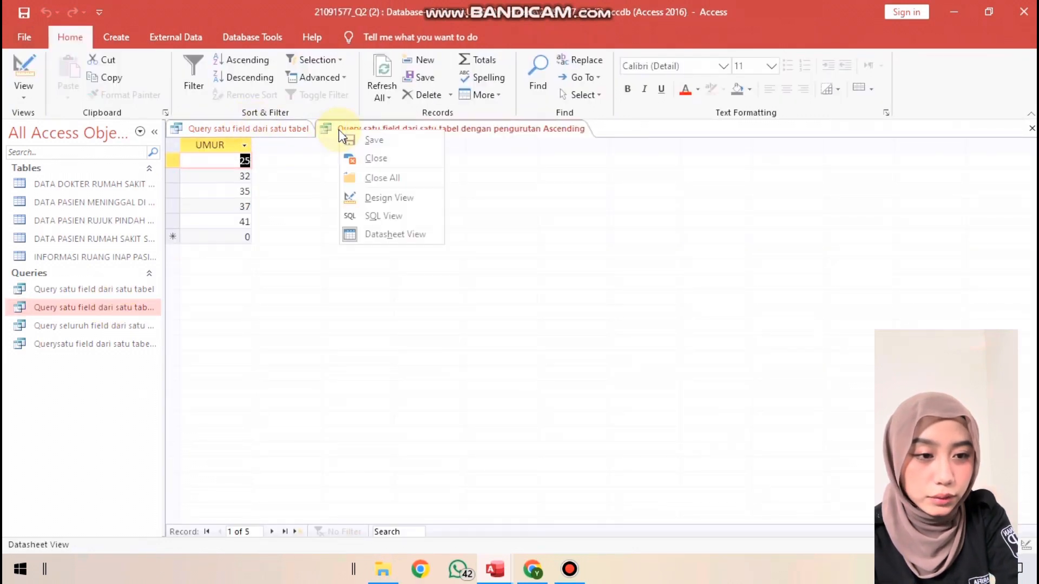
{"action": "left_click", "coordinate": [379, 197]}
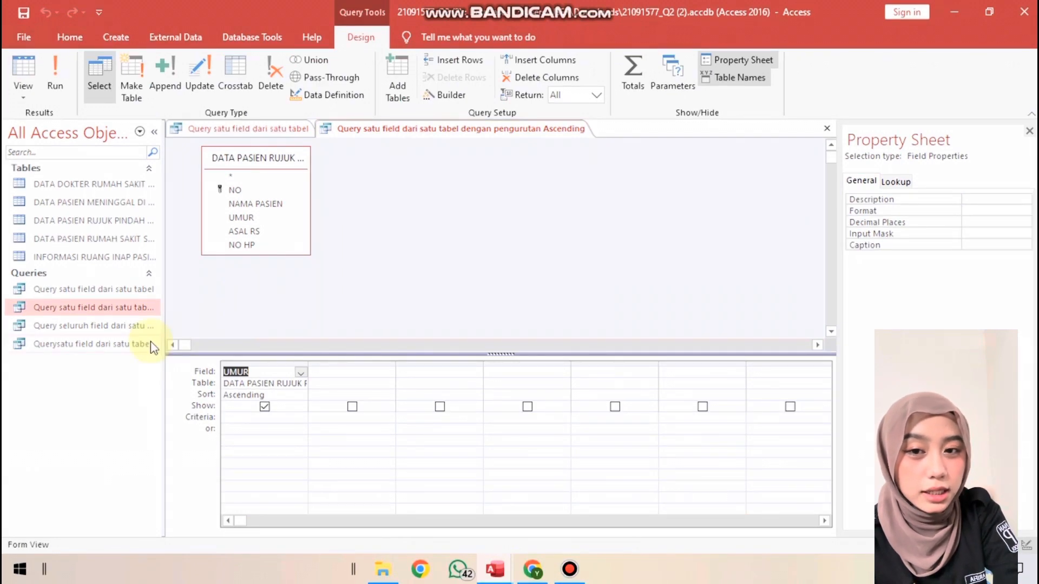
Open the queries "Query seluruh field dari satu tabel" and "Querysatu field dari satu tabel dengan salah satu kriteria" in Datasheet View
{"action": "double_click", "coordinate": [128, 326]}
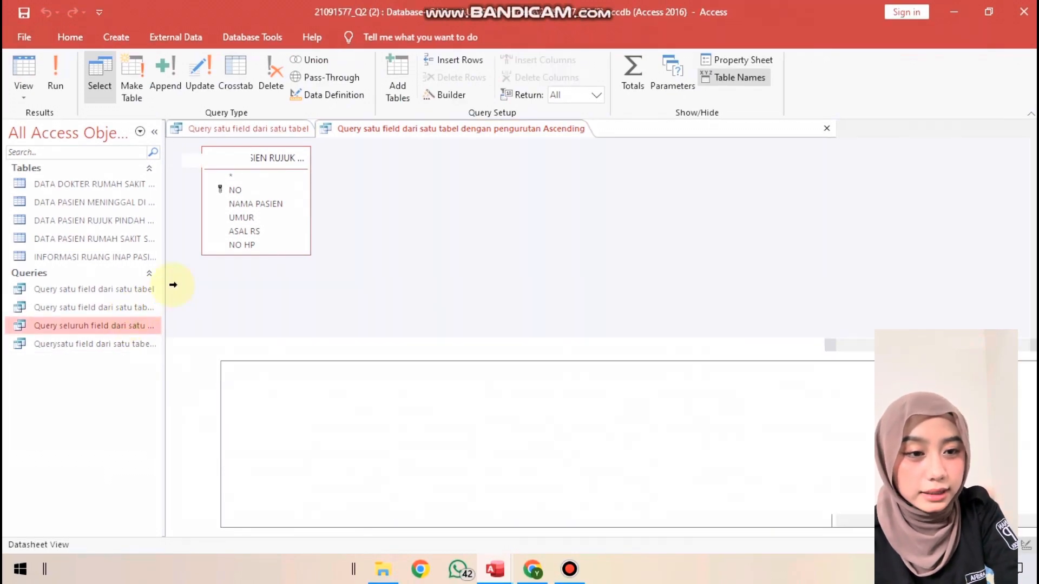
{"action": "double_click", "coordinate": [151, 345]}
{"action": "left_click", "coordinate": [138, 326]}
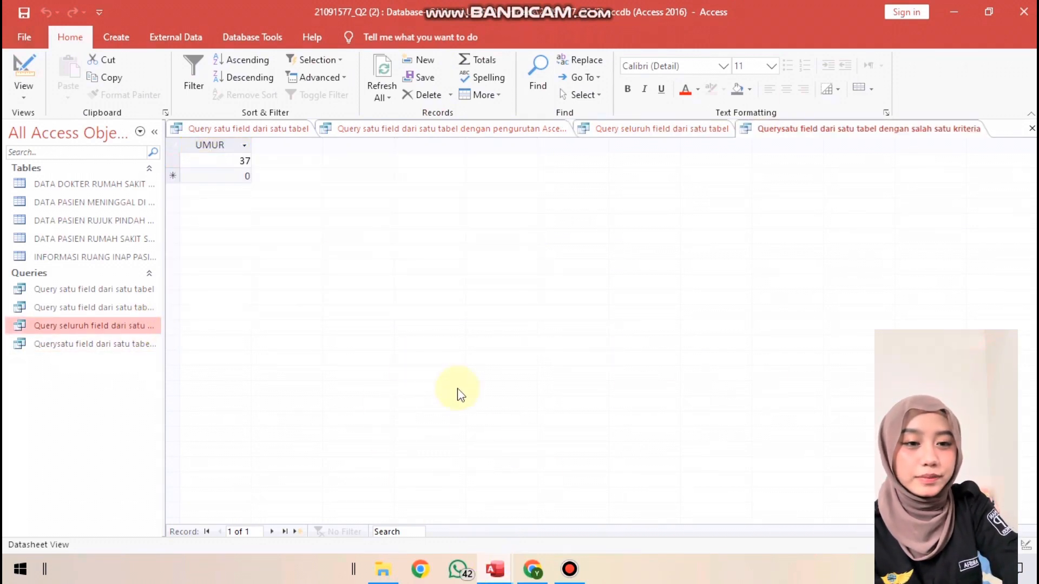
Switch back to RUMAH SAKIT DATABASE, select FORM DATA DOKTER among the database objects and save the work
{"action": "mouse_move", "coordinate": [489, 580]}
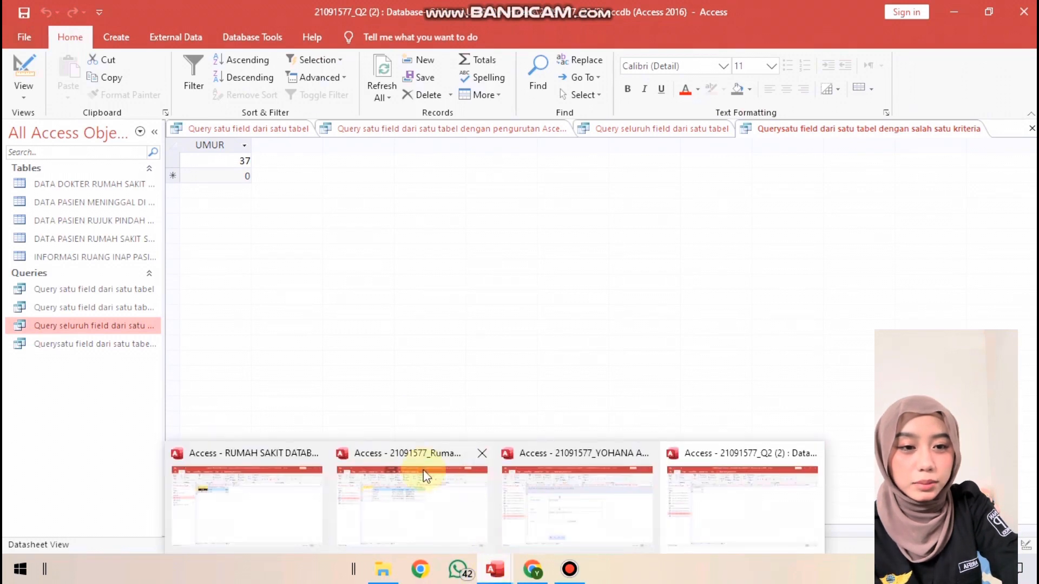
{"action": "left_click", "coordinate": [269, 493]}
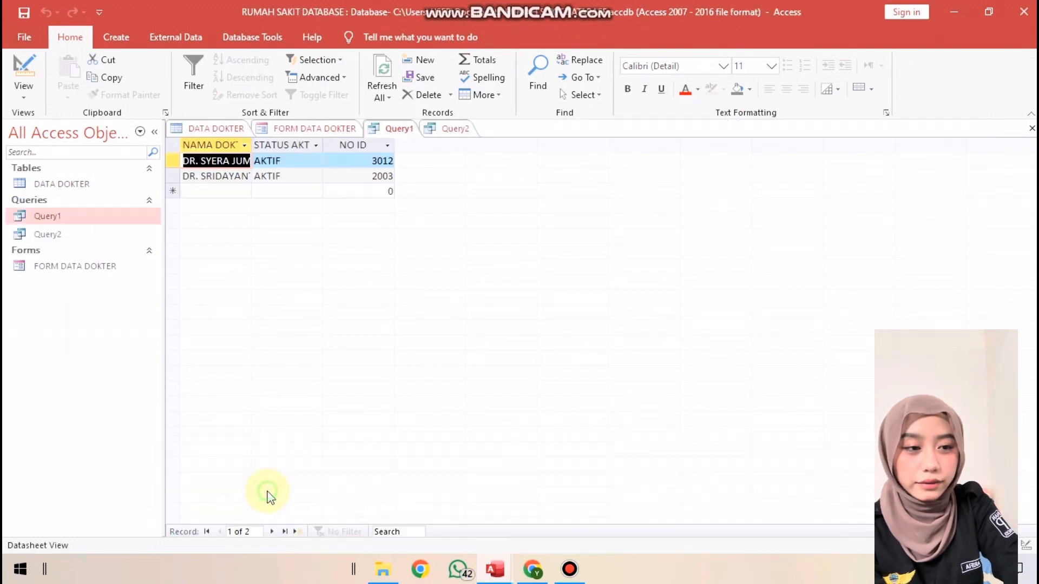
{"action": "left_click", "coordinate": [76, 268]}
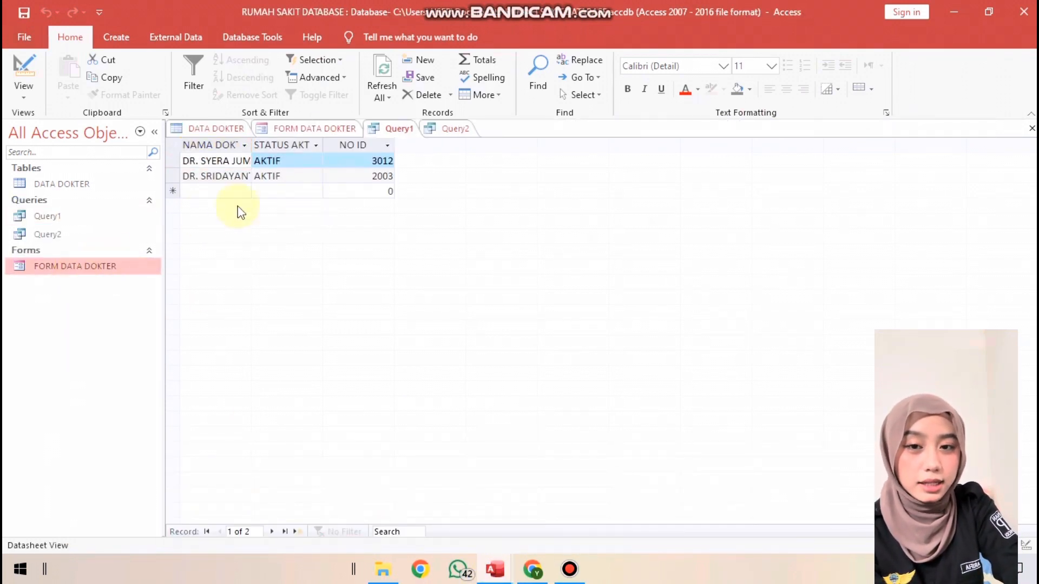
{"action": "left_click", "coordinate": [28, 38]}
{"action": "left_click", "coordinate": [66, 208]}
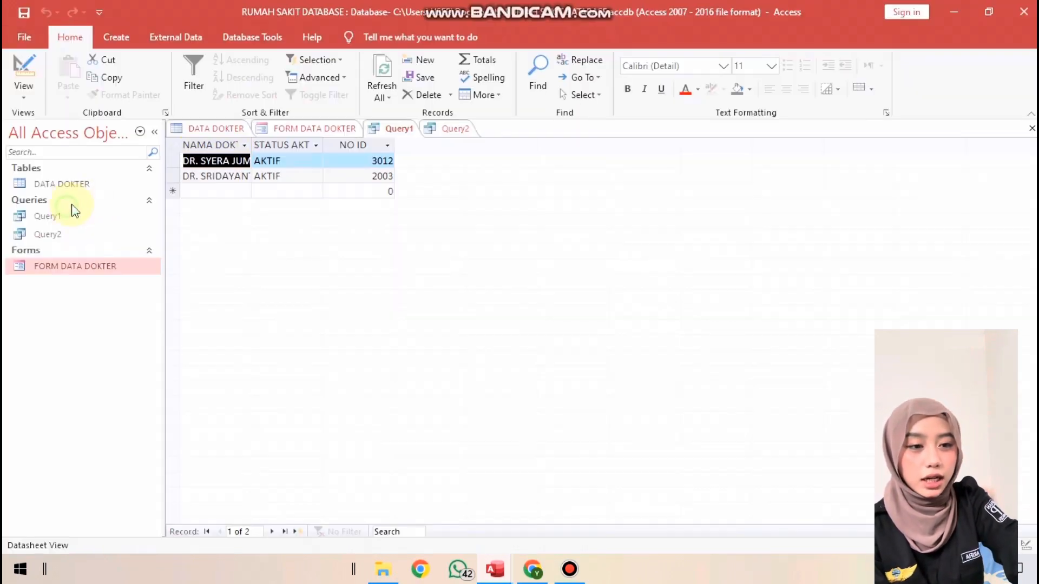